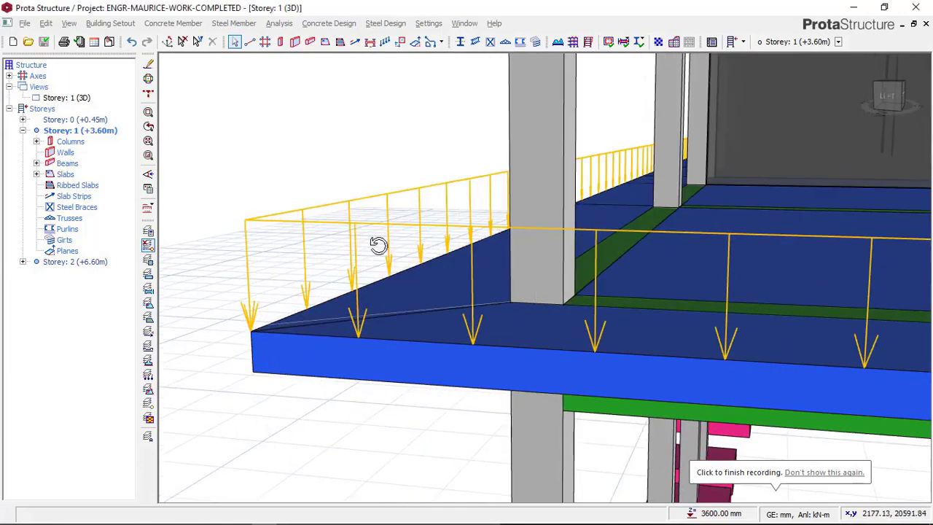
Examine the line loads on the outer edges of the Storey 1 cantilever slabs, from the corner and along the back side.
{"action": "scroll", "coordinate": [404, 254], "scroll_direction": "down", "scroll_amount": 2}
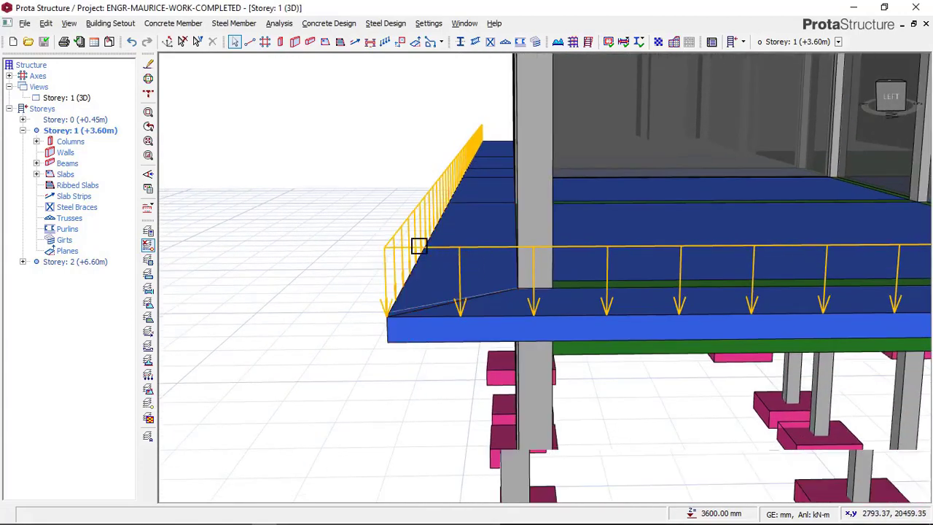
{"action": "scroll", "coordinate": [419, 246], "scroll_direction": "down", "scroll_amount": 1}
{"action": "mouse_move", "coordinate": [394, 231]}
{"action": "middle_mouse_down"}
{"action": "mouse_move", "coordinate": [383, 215]}
{"action": "mouse_move", "coordinate": [381, 233]}
{"action": "mouse_move", "coordinate": [353, 243]}
{"action": "middle_mouse_up"}
{"action": "scroll", "coordinate": [355, 245], "scroll_direction": "up", "scroll_amount": 3}
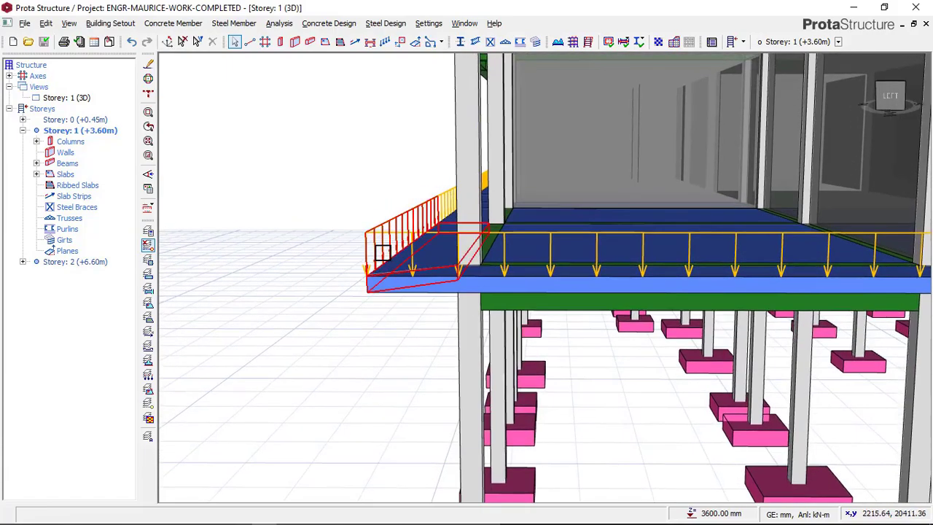
{"action": "middle_click_drag", "start_coordinate": [320, 198], "coordinate": [588, 279]}
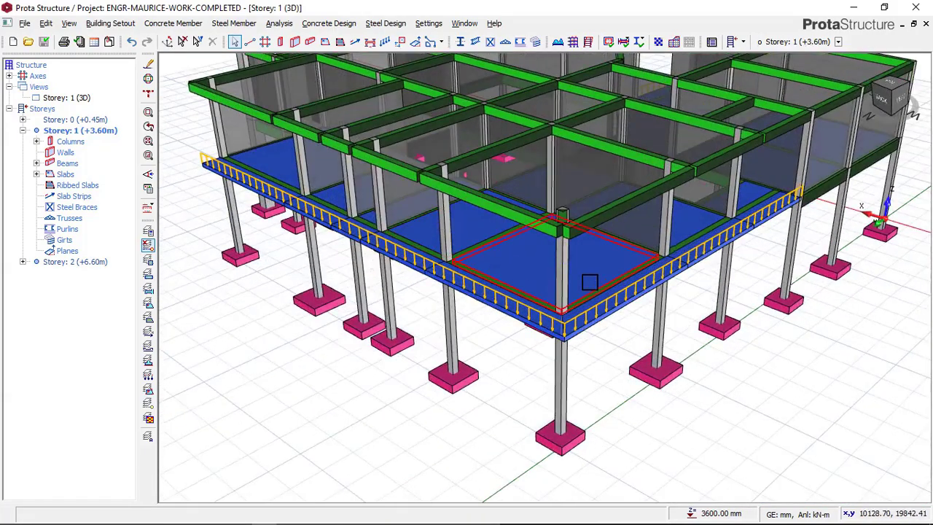
{"action": "scroll", "coordinate": [589, 281], "scroll_direction": "up", "scroll_amount": 4}
{"action": "scroll", "coordinate": [541, 281], "scroll_direction": "down", "scroll_amount": 3}
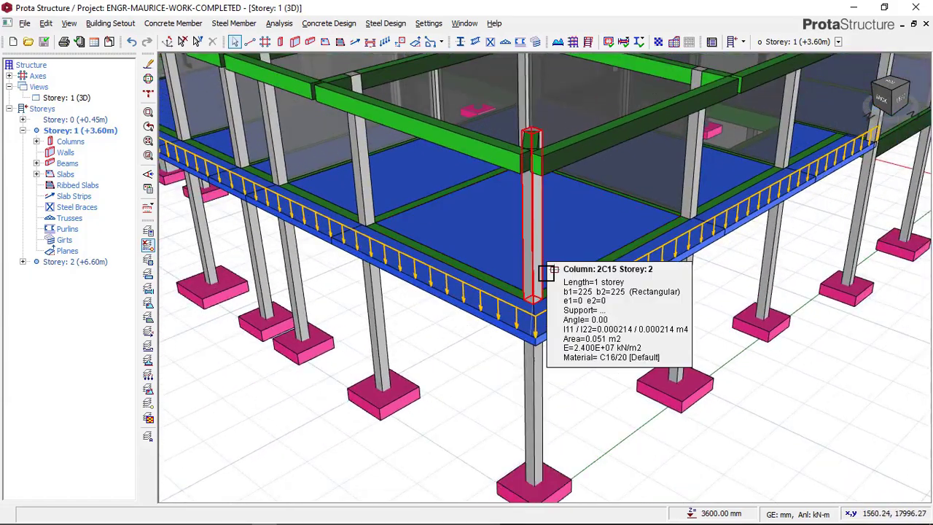
{"action": "scroll", "coordinate": [548, 267], "scroll_direction": "down", "scroll_amount": 3}
{"action": "middle_click_drag", "start_coordinate": [586, 335], "coordinate": [547, 334]}
{"action": "scroll", "coordinate": [395, 283], "scroll_direction": "down", "scroll_amount": 2}
{"action": "middle_click_drag", "start_coordinate": [444, 273], "coordinate": [546, 277], "text": "shift"}
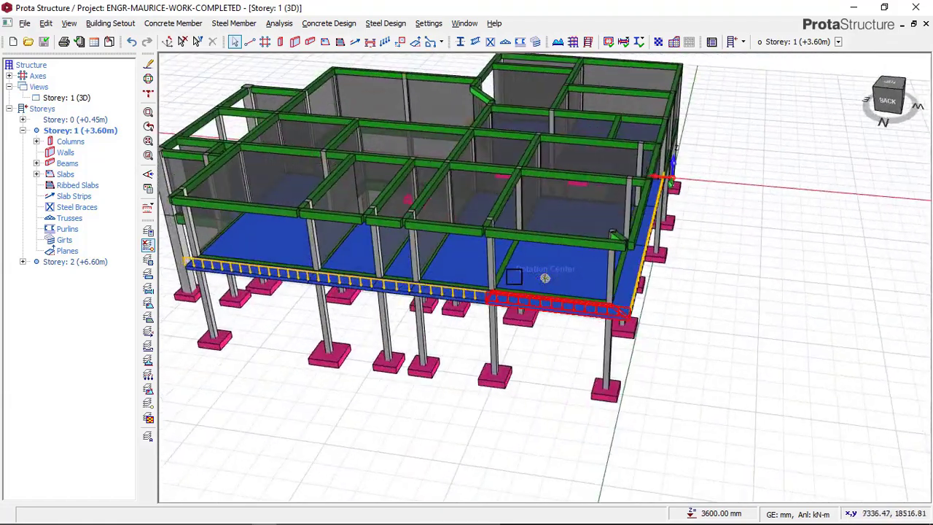
{"action": "middle_click_drag", "start_coordinate": [488, 260], "coordinate": [551, 253]}
{"action": "middle_click_drag", "start_coordinate": [304, 247], "coordinate": [363, 261]}
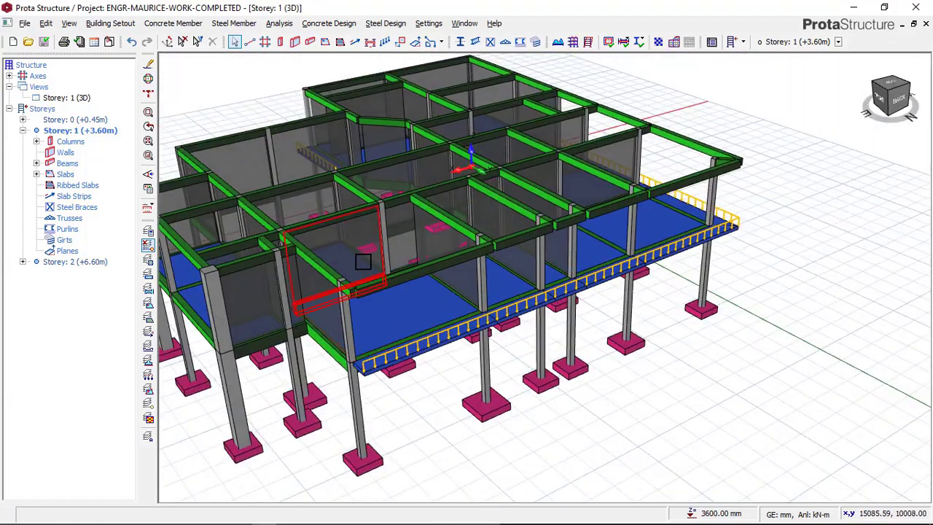
{"action": "middle_click_drag", "start_coordinate": [461, 264], "coordinate": [475, 223]}
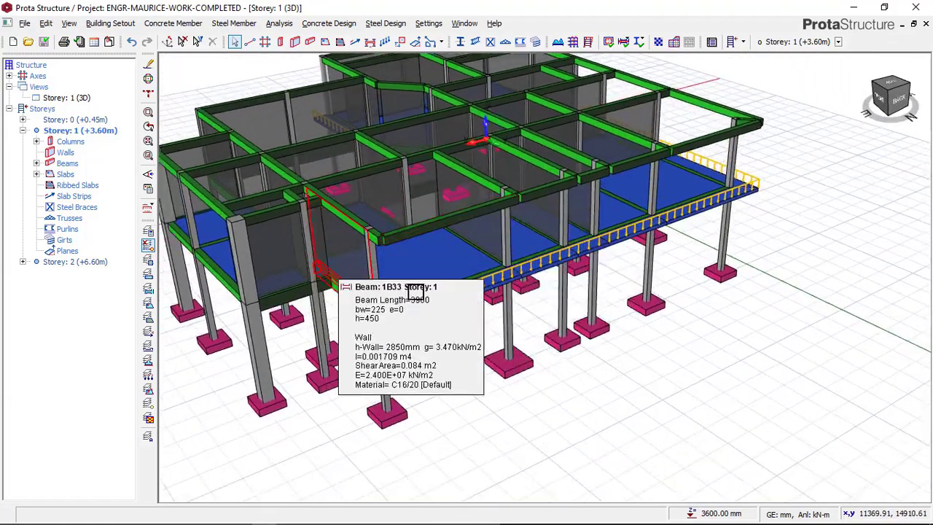
Examine the columns and pad footings below the end of the loaded back-side cantilever.
{"action": "scroll", "coordinate": [411, 334], "scroll_direction": "up", "scroll_amount": 8}
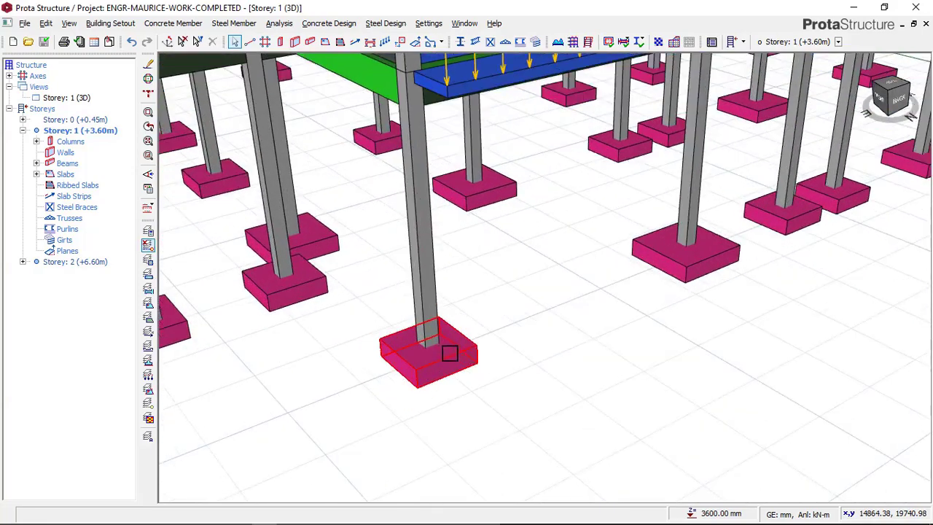
{"action": "scroll", "coordinate": [466, 305], "scroll_direction": "down", "scroll_amount": 2}
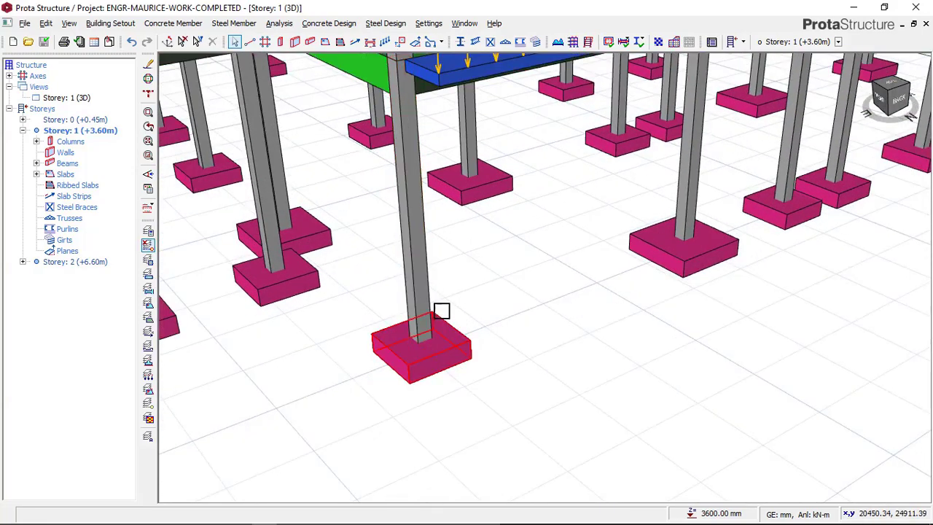
{"action": "scroll", "coordinate": [489, 325], "scroll_direction": "down", "scroll_amount": 6}
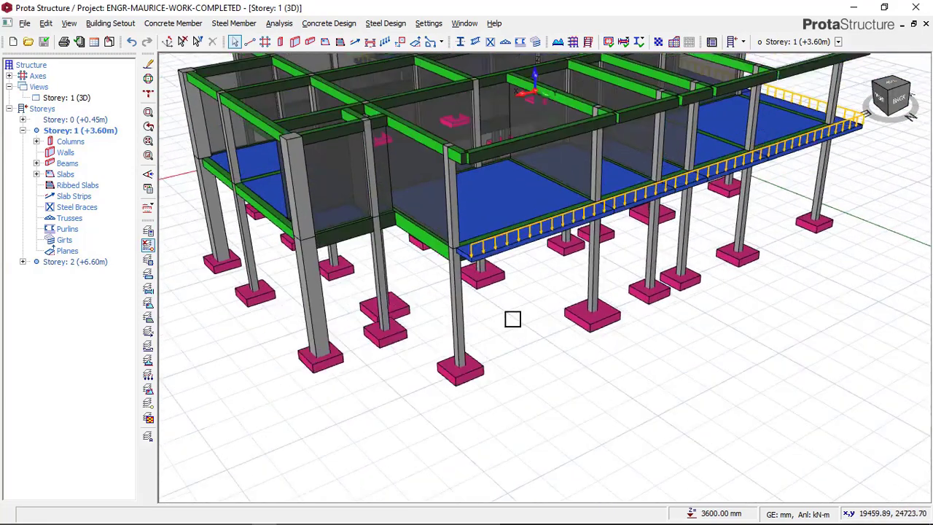
{"action": "scroll", "coordinate": [442, 390], "scroll_direction": "up", "scroll_amount": 3}
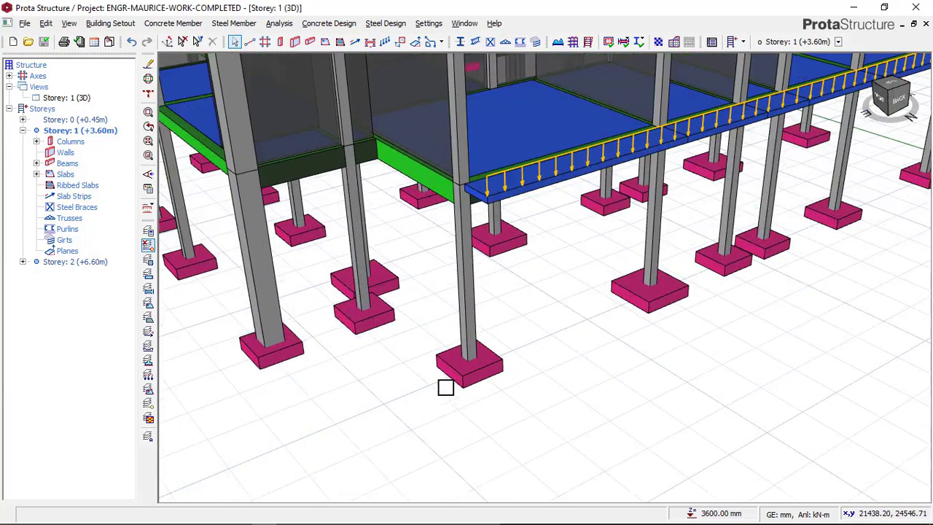
{"action": "middle_click_drag", "start_coordinate": [454, 323], "coordinate": [515, 356]}
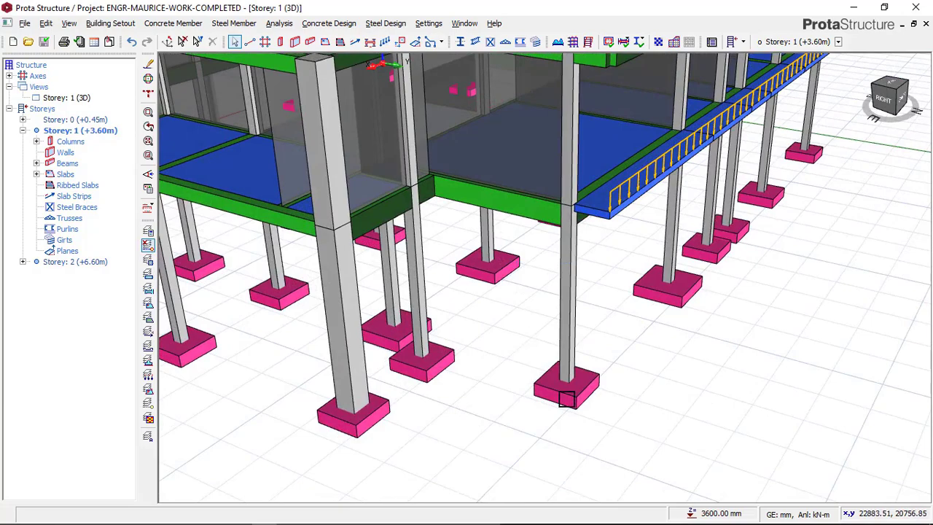
{"action": "scroll", "coordinate": [566, 399], "scroll_direction": "up", "scroll_amount": 5}
{"action": "scroll", "coordinate": [538, 314], "scroll_direction": "down", "scroll_amount": 3}
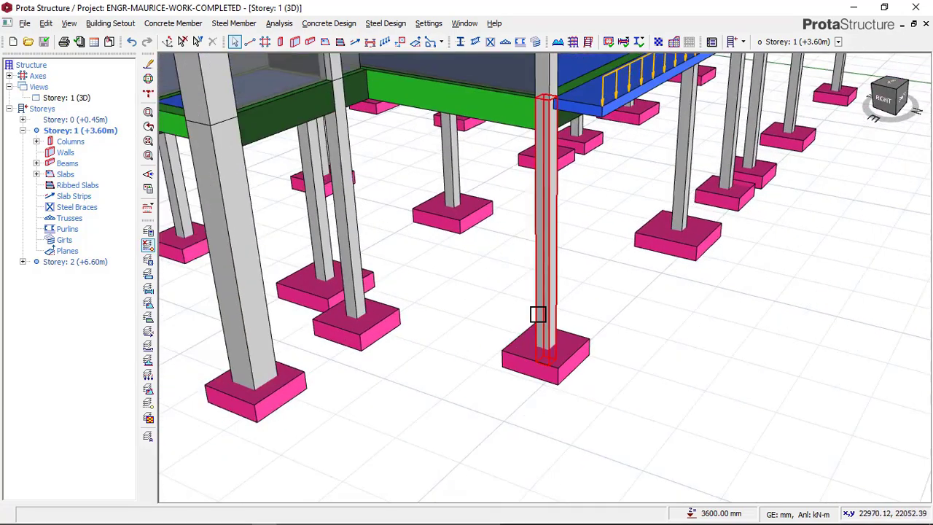
{"action": "scroll", "coordinate": [537, 314], "scroll_direction": "down", "scroll_amount": 6}
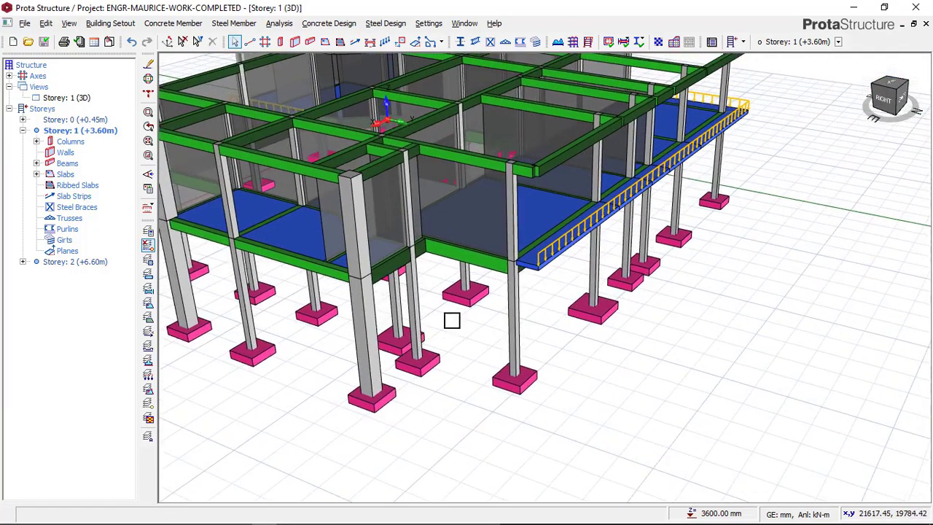
{"action": "middle_click_drag", "start_coordinate": [452, 321], "coordinate": [412, 340], "text": "shift"}
{"action": "scroll", "coordinate": [432, 332], "scroll_direction": "up", "scroll_amount": 4}
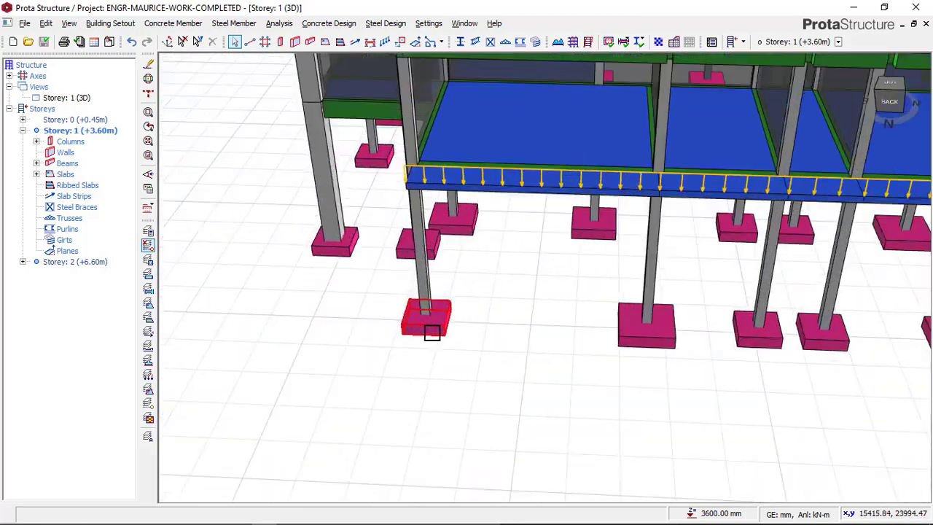
{"action": "scroll", "coordinate": [432, 332], "scroll_direction": "up", "scroll_amount": 1}
{"action": "middle_click_drag", "start_coordinate": [504, 313], "coordinate": [357, 331]}
{"action": "scroll", "coordinate": [361, 326], "scroll_direction": "down", "scroll_amount": 2}
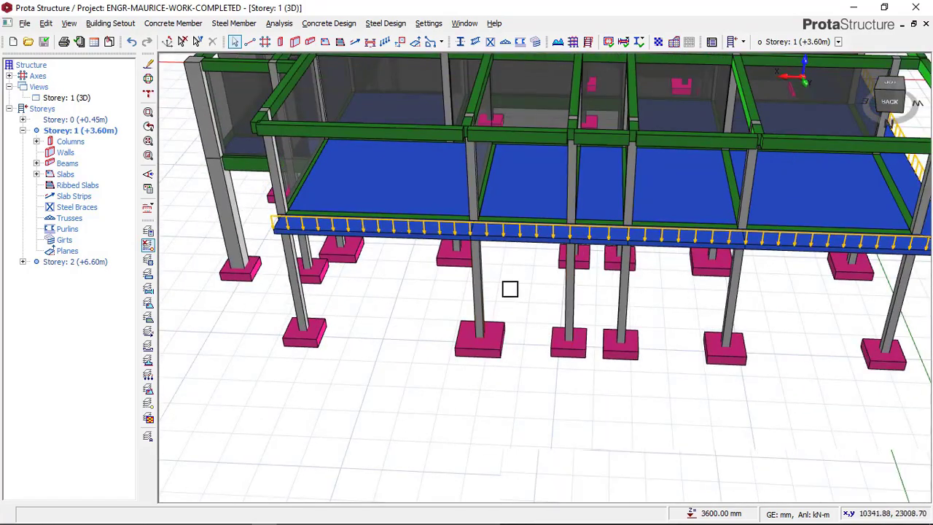
Inspect the cantilever edge loads from the back-left corner around to the opposite end of the back side.
{"action": "scroll", "coordinate": [510, 289], "scroll_direction": "down", "scroll_amount": 2}
{"action": "middle_click_drag", "start_coordinate": [481, 293], "coordinate": [358, 302]}
{"action": "middle_click_drag", "start_coordinate": [675, 311], "coordinate": [601, 307], "text": "shift"}
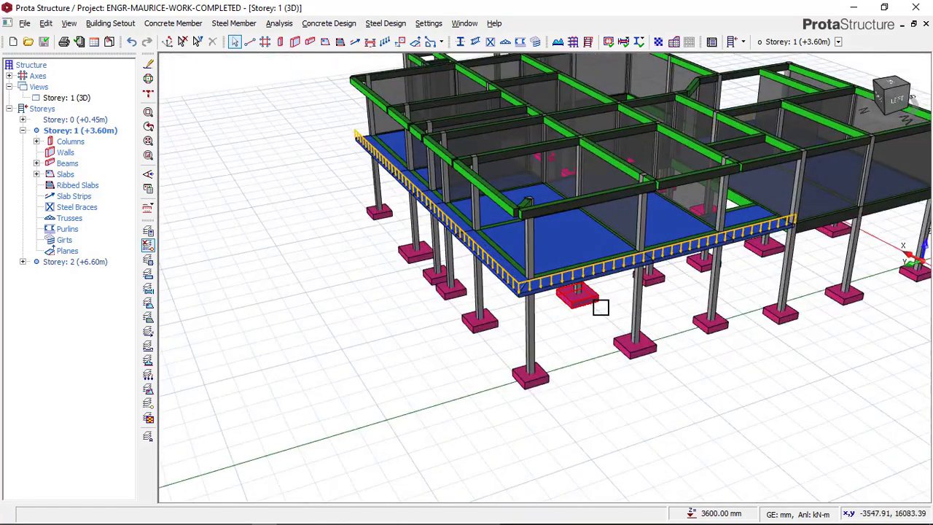
{"action": "scroll", "coordinate": [562, 295], "scroll_direction": "up", "scroll_amount": 2}
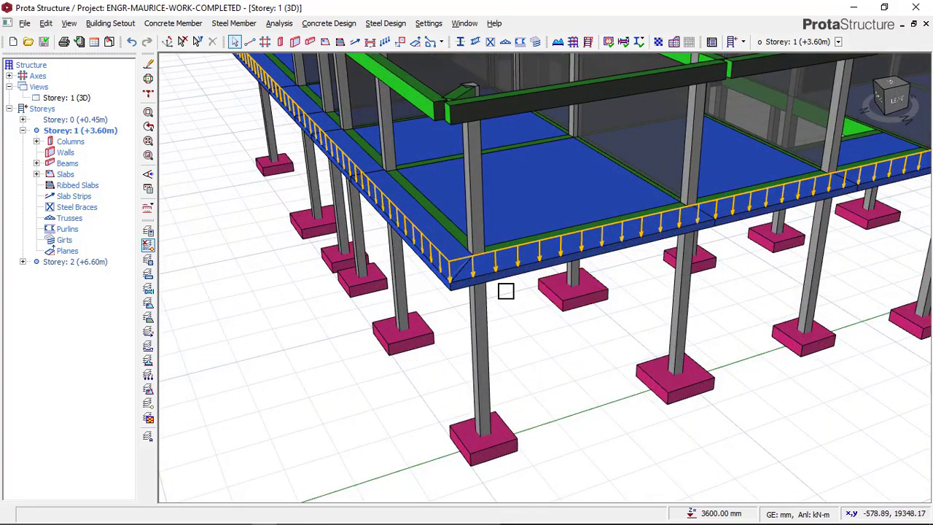
{"action": "scroll", "coordinate": [509, 290], "scroll_direction": "down", "scroll_amount": 2}
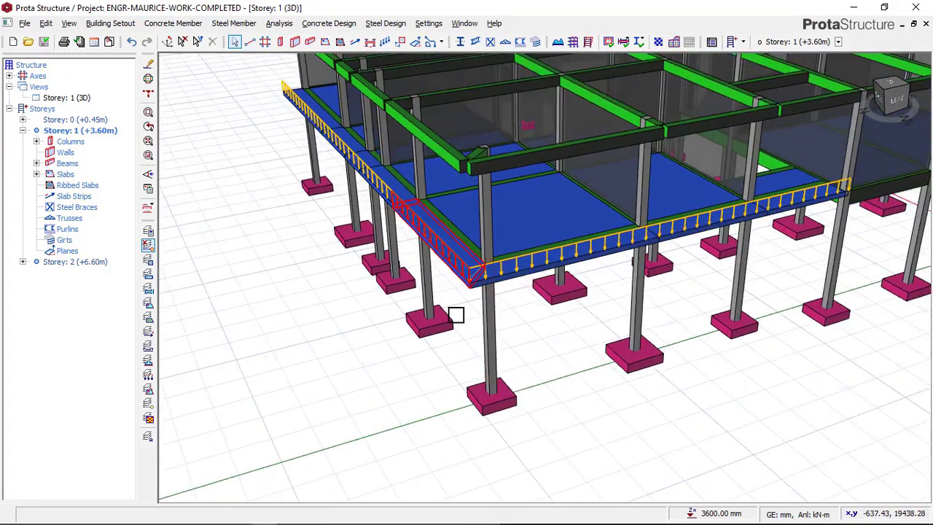
{"action": "middle_click_drag", "start_coordinate": [427, 312], "coordinate": [522, 310]}
{"action": "middle_click_drag", "start_coordinate": [408, 286], "coordinate": [478, 299], "text": "shift"}
{"action": "middle_click_drag", "start_coordinate": [561, 259], "coordinate": [635, 227]}
{"action": "mouse_move", "coordinate": [328, 262]}
{"action": "middle_mouse_down", "text": "shift"}
{"action": "mouse_move", "coordinate": [383, 258]}
{"action": "mouse_move", "coordinate": [478, 201]}
{"action": "middle_mouse_up", "text": "shift"}
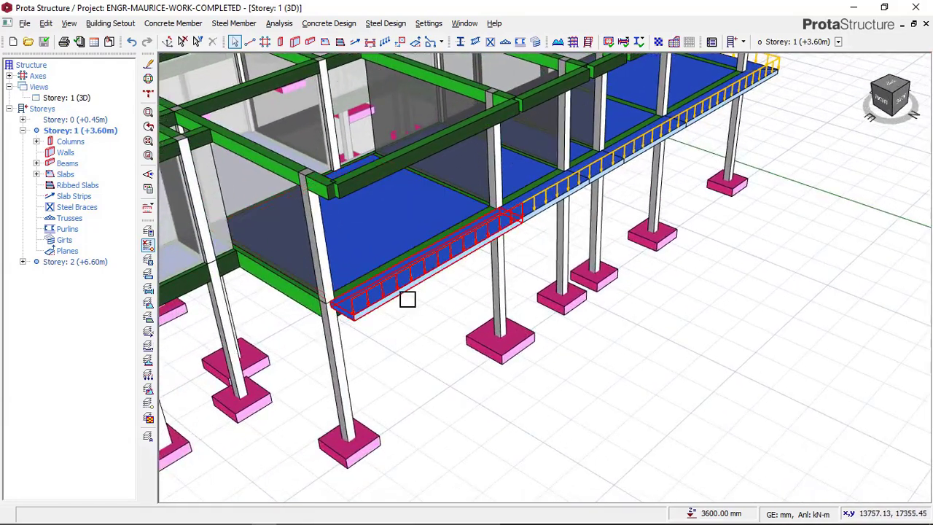
{"action": "middle_click_drag", "start_coordinate": [469, 262], "coordinate": [517, 219]}
{"action": "middle_click_drag", "start_coordinate": [420, 313], "coordinate": [470, 300]}
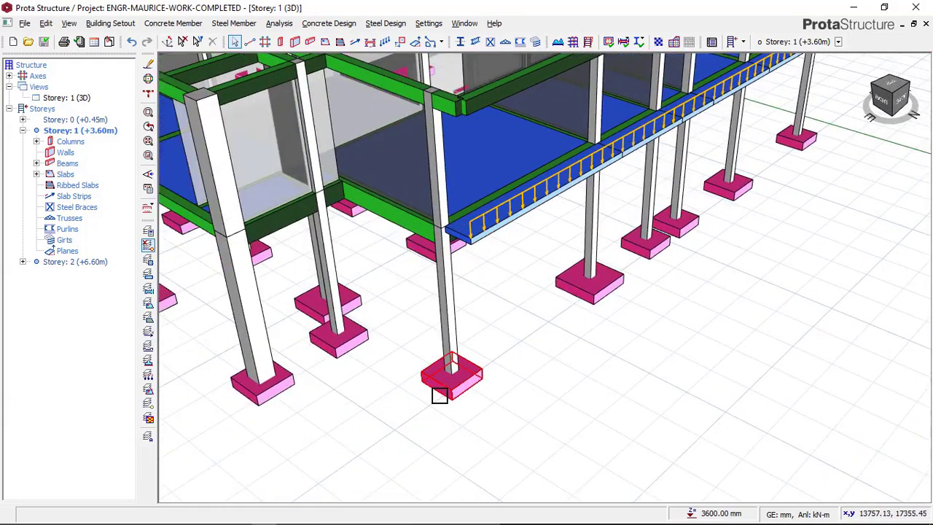
Examine the pad footings and column bases around the back-right corner of the building.
{"action": "scroll", "coordinate": [434, 390], "scroll_direction": "up", "scroll_amount": 2}
{"action": "scroll", "coordinate": [586, 290], "scroll_direction": "down", "scroll_amount": 3}
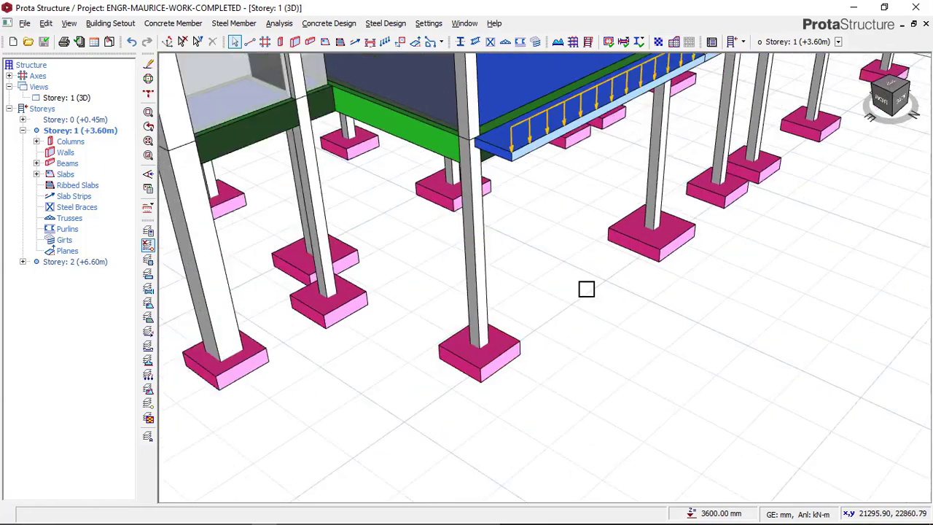
{"action": "scroll", "coordinate": [463, 395], "scroll_direction": "up", "scroll_amount": 5}
{"action": "scroll", "coordinate": [628, 280], "scroll_direction": "down", "scroll_amount": 2}
{"action": "scroll", "coordinate": [538, 261], "scroll_direction": "down", "scroll_amount": 1}
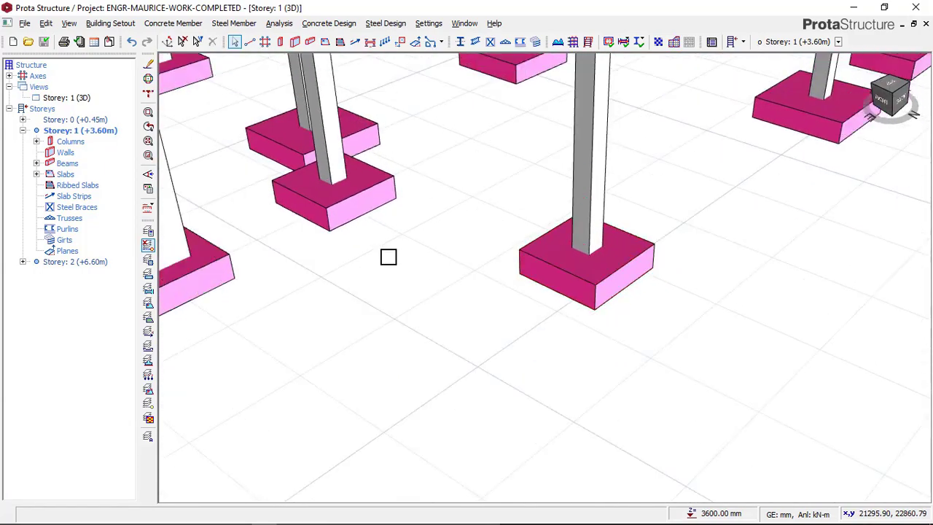
{"action": "middle_click_drag", "start_coordinate": [177, 239], "coordinate": [438, 270]}
{"action": "scroll", "coordinate": [451, 279], "scroll_direction": "down", "scroll_amount": 1}
{"action": "scroll", "coordinate": [451, 279], "scroll_direction": "down", "scroll_amount": 5}
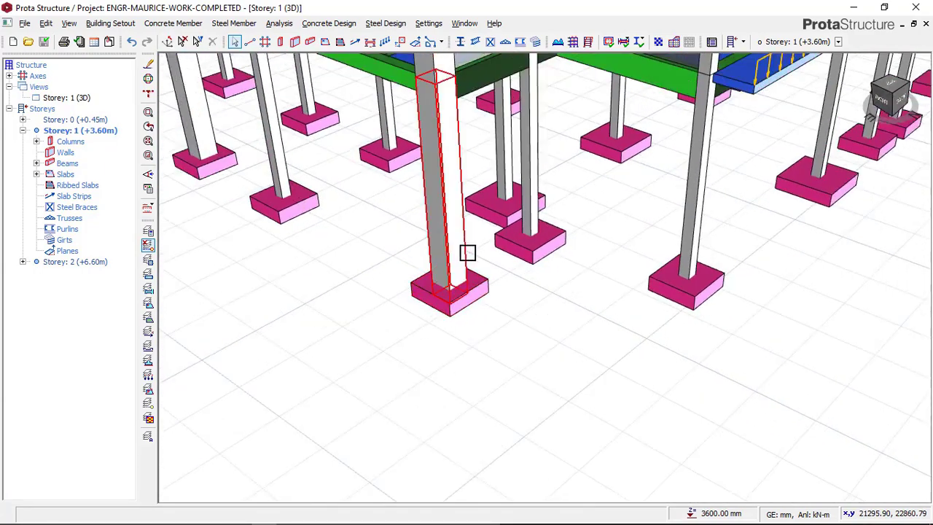
{"action": "scroll", "coordinate": [432, 307], "scroll_direction": "down", "scroll_amount": 3}
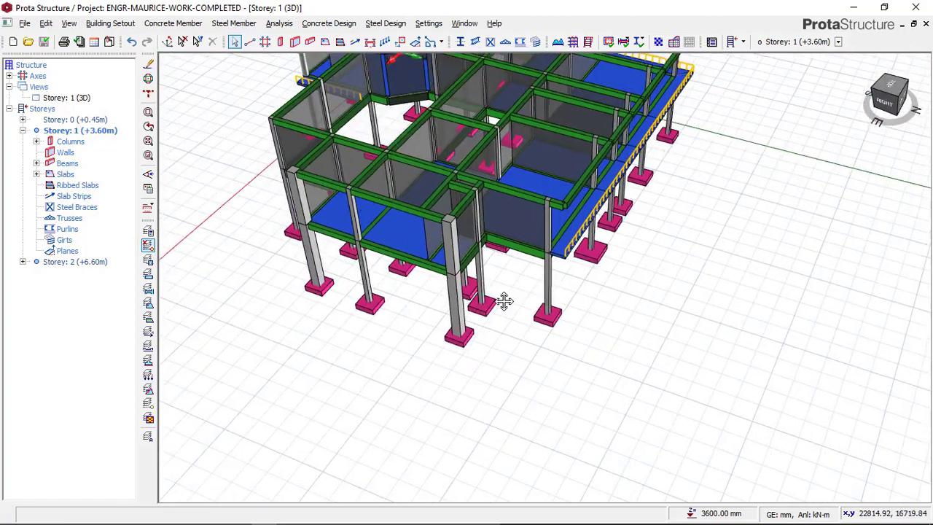
Examine the corner where the two loaded cantilever slabs meet and how their edge line loads join there.
{"action": "middle_click_drag", "start_coordinate": [504, 302], "coordinate": [448, 342]}
{"action": "middle_click_drag", "start_coordinate": [521, 269], "coordinate": [457, 264], "text": "shift"}
{"action": "middle_click_drag", "start_coordinate": [639, 260], "coordinate": [528, 282]}
{"action": "middle_click_drag", "start_coordinate": [613, 240], "coordinate": [537, 265]}
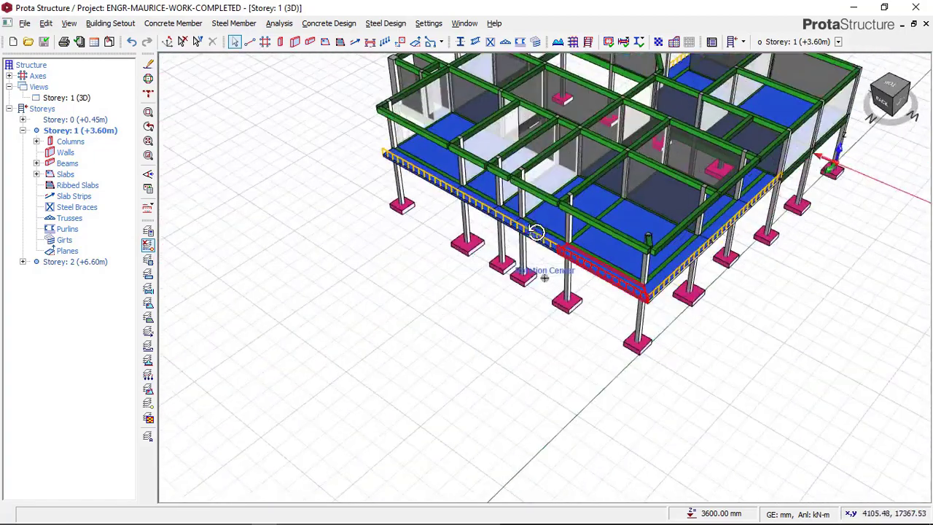
{"action": "scroll", "coordinate": [697, 296], "scroll_direction": "up", "scroll_amount": 4}
{"action": "scroll", "coordinate": [594, 333], "scroll_direction": "up", "scroll_amount": 2}
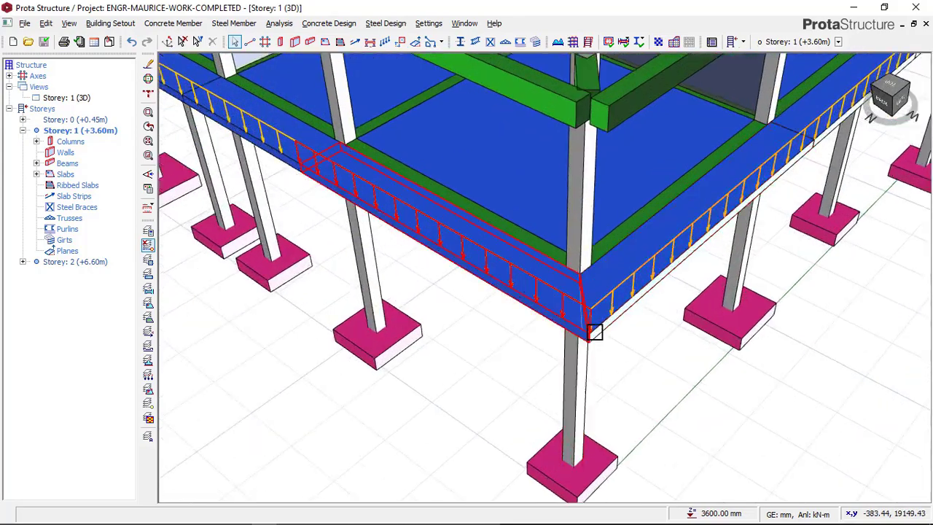
{"action": "middle_click_drag", "start_coordinate": [598, 333], "coordinate": [605, 328]}
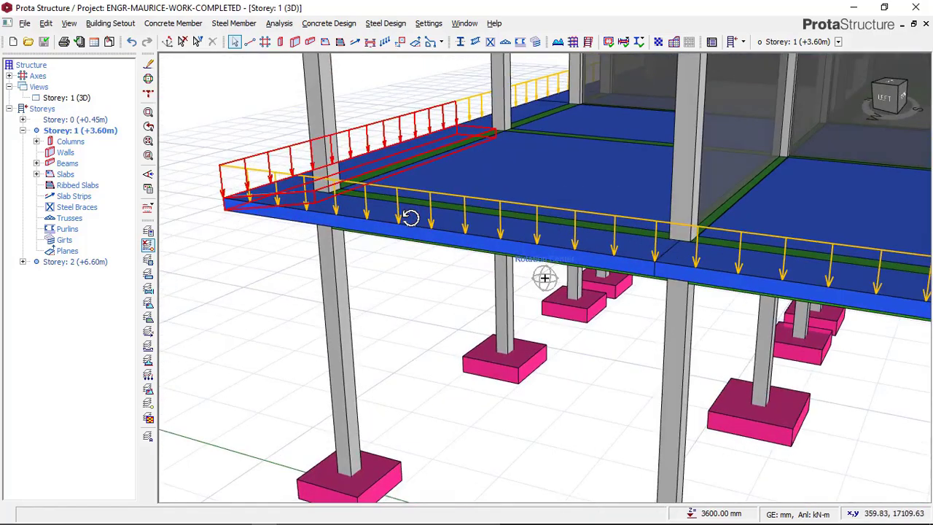
{"action": "mouse_move", "coordinate": [411, 218]}
{"action": "middle_mouse_down"}
{"action": "mouse_move", "coordinate": [512, 226]}
{"action": "mouse_move", "coordinate": [433, 229]}
{"action": "mouse_move", "coordinate": [448, 218]}
{"action": "mouse_move", "coordinate": [386, 234]}
{"action": "middle_mouse_up"}
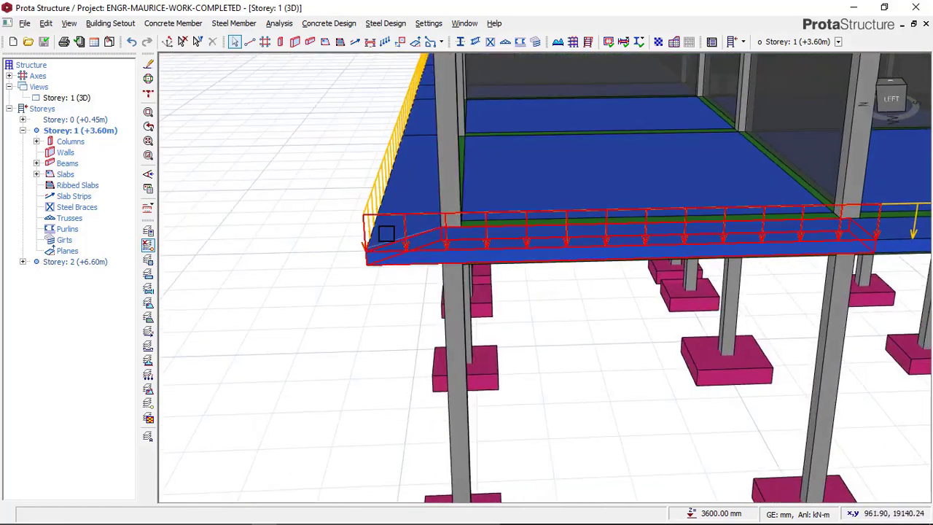
{"action": "scroll", "coordinate": [386, 234], "scroll_direction": "up", "scroll_amount": 2}
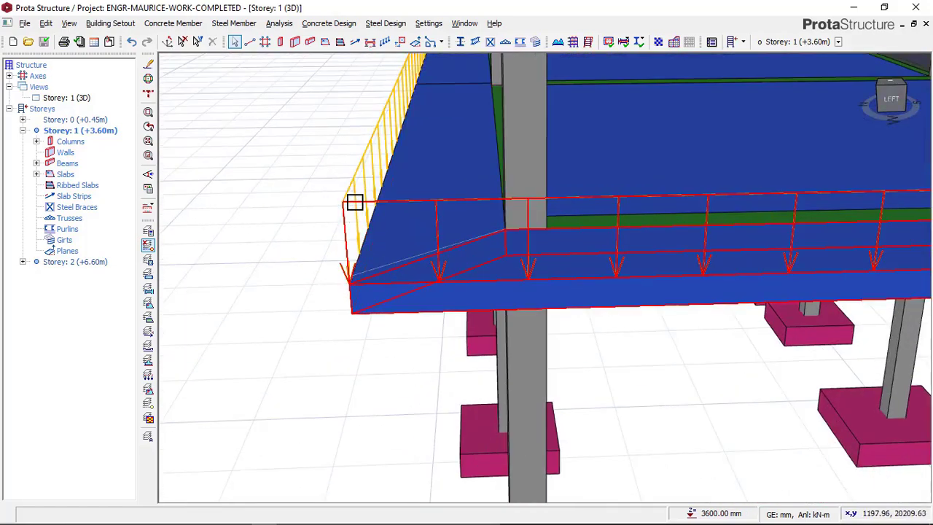
{"action": "scroll", "coordinate": [363, 194], "scroll_direction": "up", "scroll_amount": 1}
{"action": "scroll", "coordinate": [389, 236], "scroll_direction": "down", "scroll_amount": 2}
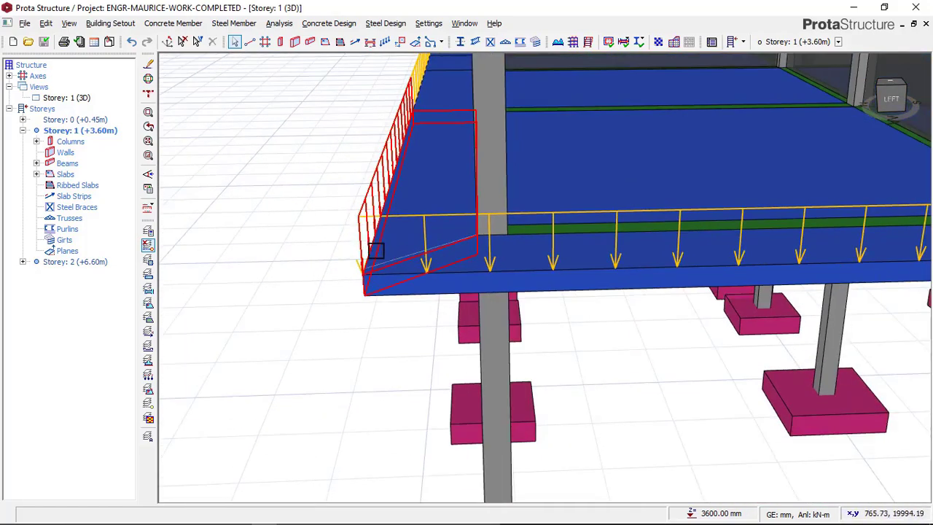
{"action": "scroll", "coordinate": [375, 250], "scroll_direction": "down", "scroll_amount": 3}
{"action": "middle_click_drag", "start_coordinate": [333, 253], "coordinate": [391, 267]}
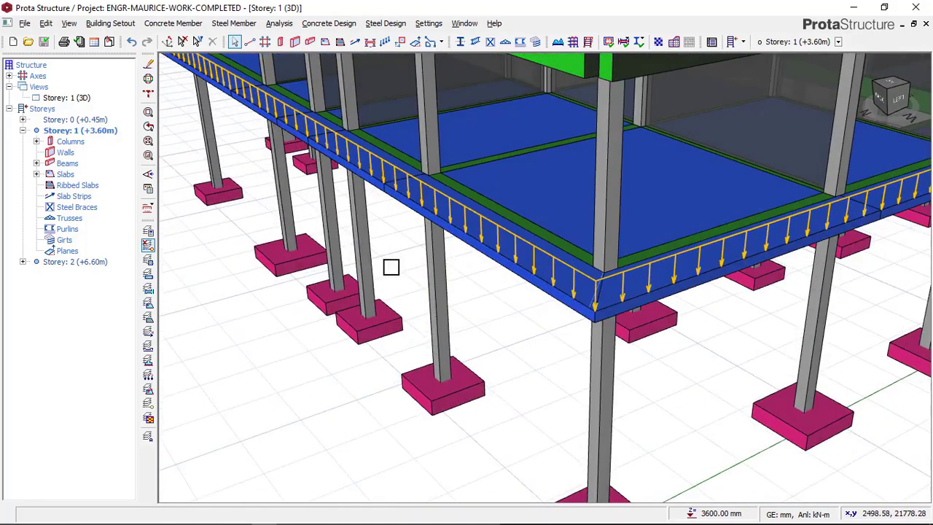
{"action": "scroll", "coordinate": [390, 267], "scroll_direction": "down", "scroll_amount": 1}
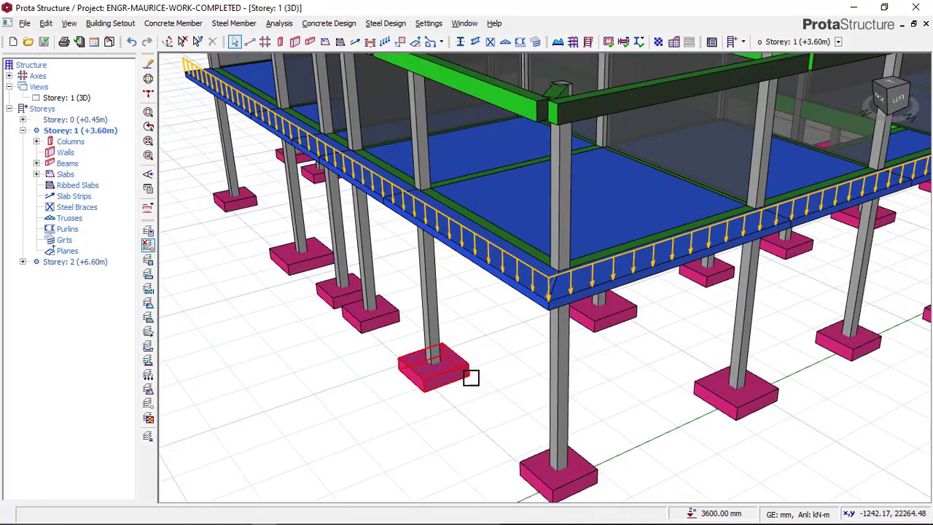
{"action": "middle_click_drag", "start_coordinate": [471, 377], "coordinate": [460, 312]}
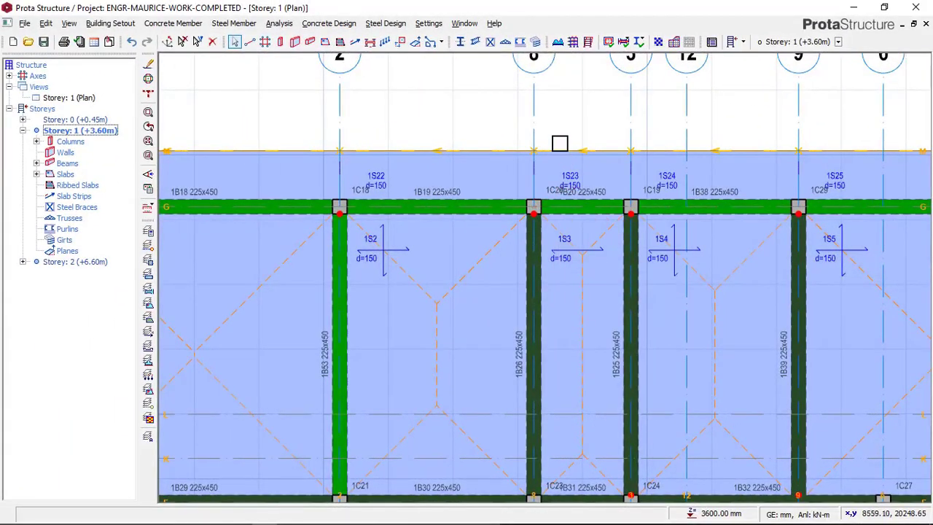
Open the Storey 0 (+0.45m) plan and view the columns near the corner at axes 7 and G.
{"action": "scroll", "coordinate": [609, 147], "scroll_direction": "down", "scroll_amount": 1}
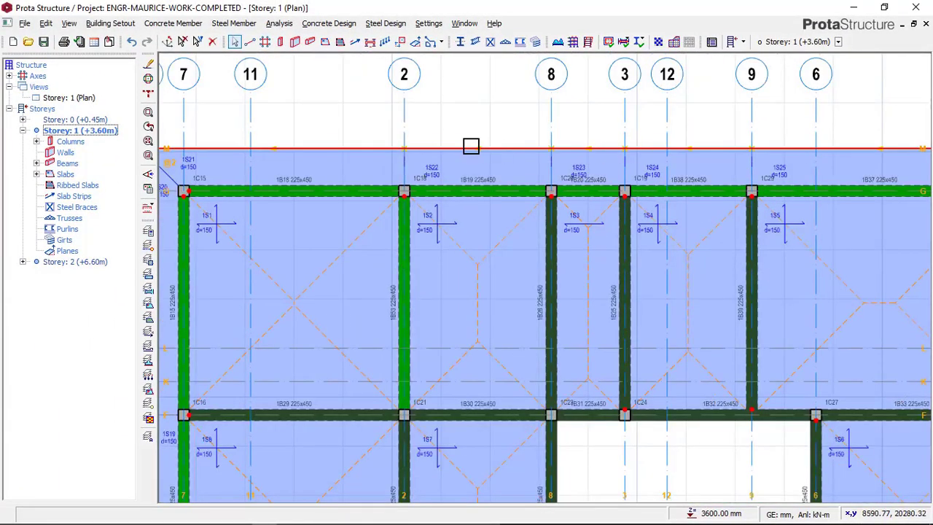
{"action": "middle_click_drag", "start_coordinate": [563, 122], "coordinate": [591, 120]}
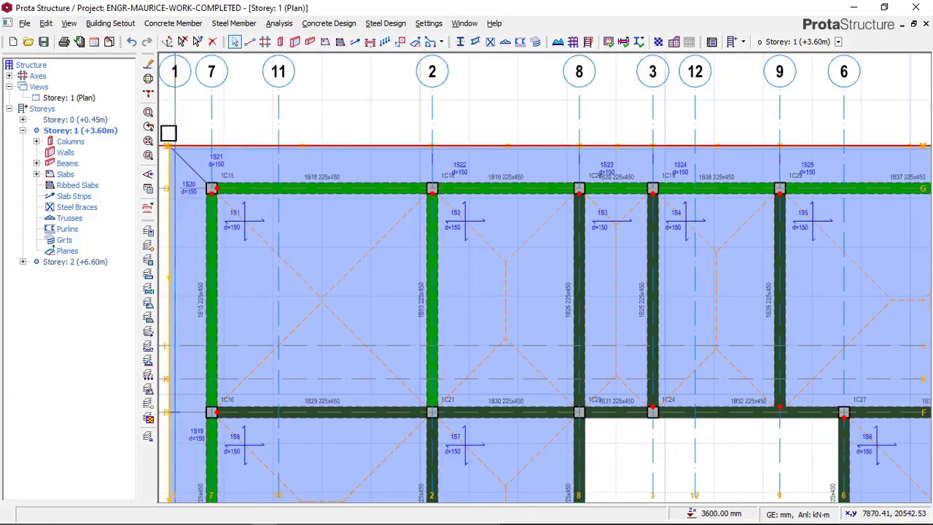
{"action": "double_click", "coordinate": [80, 120]}
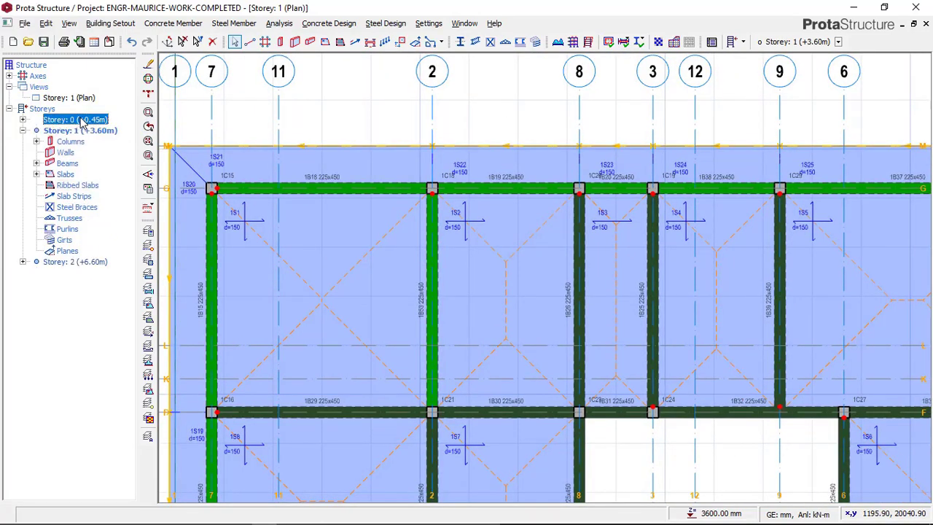
{"action": "scroll", "coordinate": [389, 186], "scroll_direction": "down", "scroll_amount": 2}
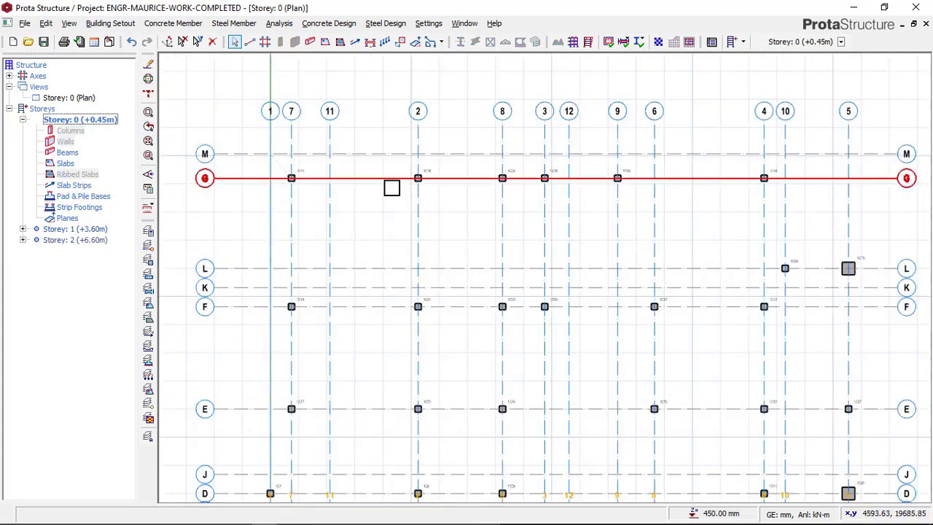
{"action": "scroll", "coordinate": [285, 173], "scroll_direction": "up", "scroll_amount": 4}
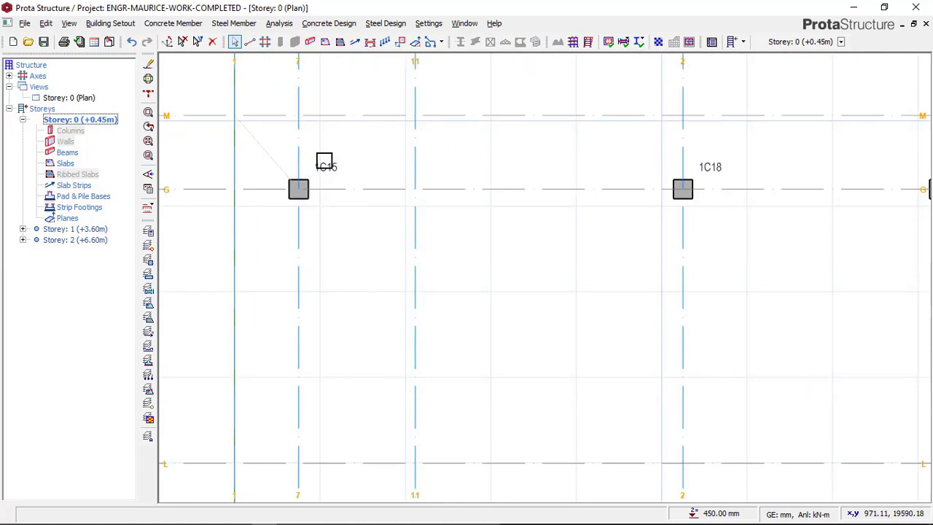
{"action": "left_click", "coordinate": [282, 24]}
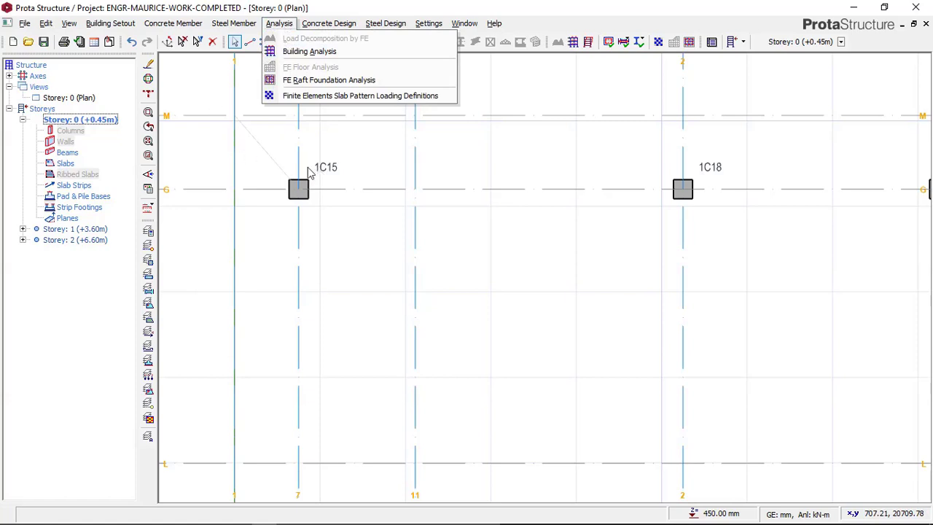
{"action": "left_click", "coordinate": [109, 124]}
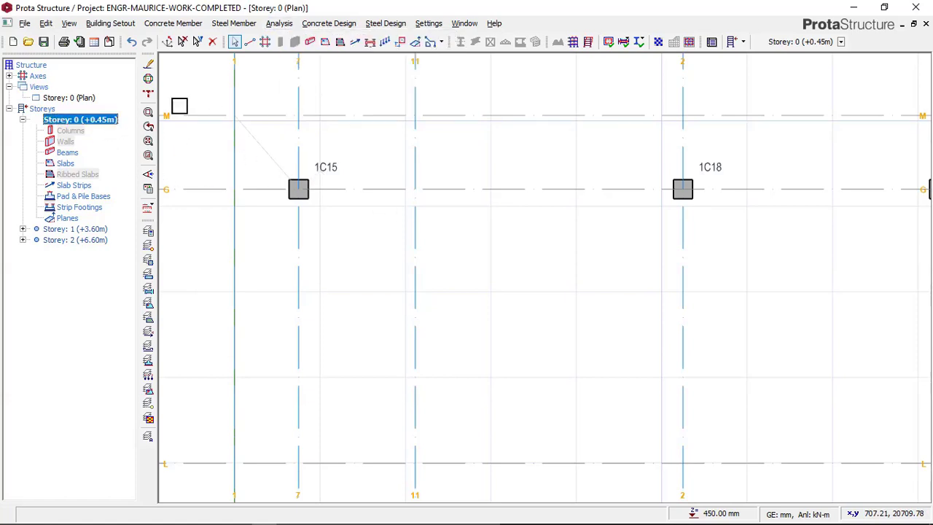
{"action": "left_click", "coordinate": [329, 23]}
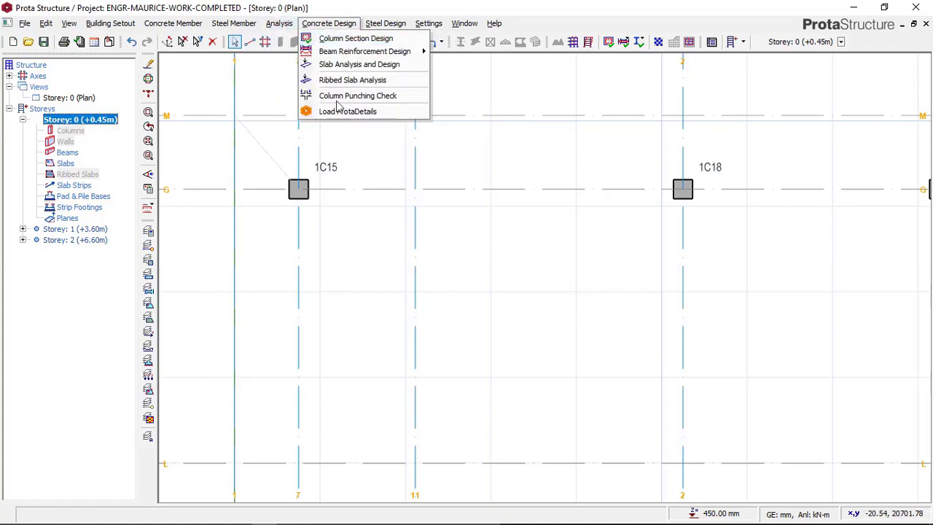
{"action": "mouse_move", "coordinate": [285, 28]}
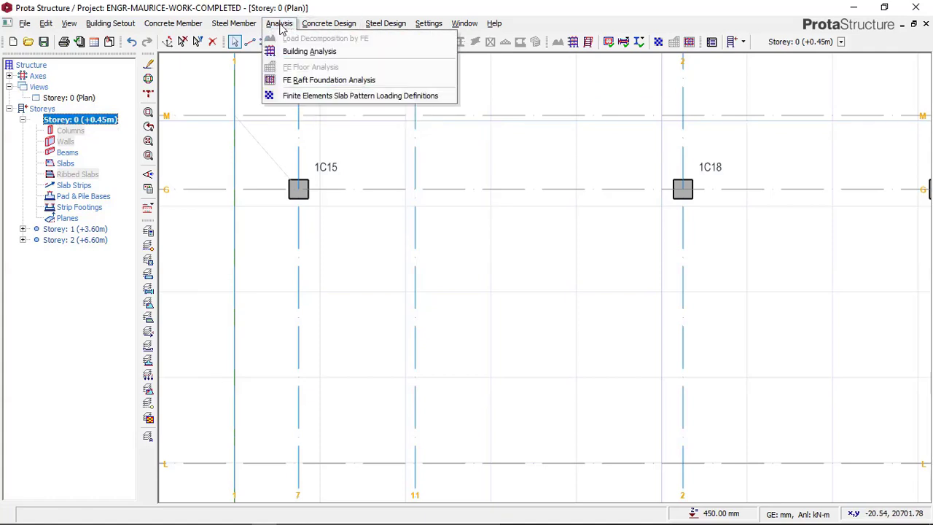
{"action": "left_click", "coordinate": [281, 24]}
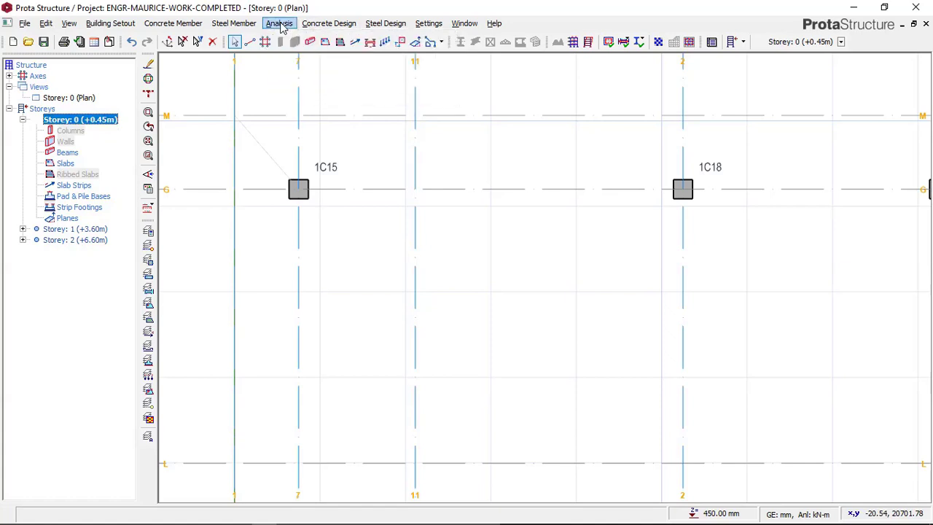
{"action": "scroll", "coordinate": [355, 153], "scroll_direction": "down", "scroll_amount": 2}
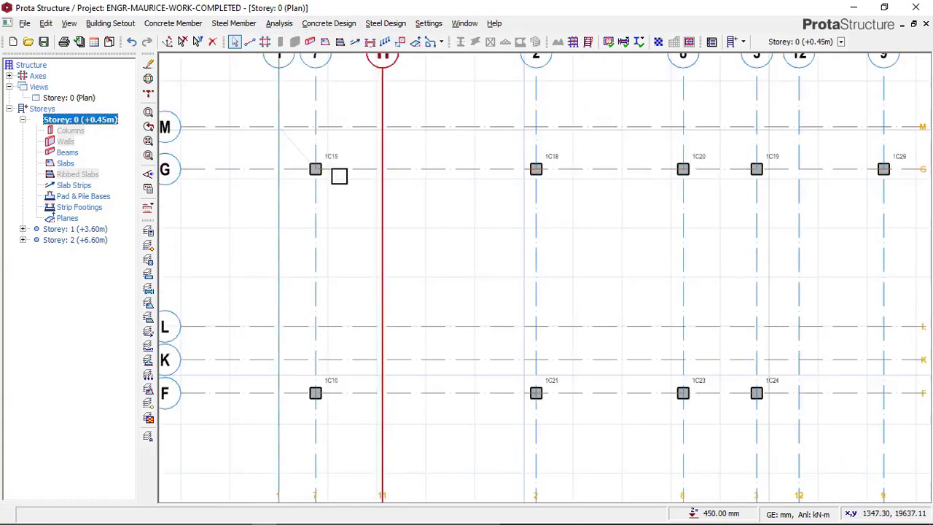
{"action": "double_click", "coordinate": [103, 124]}
Select column 1C21 at axes 2 and F and open the pad base properties for inserting a footing under it.
{"action": "scroll", "coordinate": [409, 175], "scroll_direction": "down", "scroll_amount": 2}
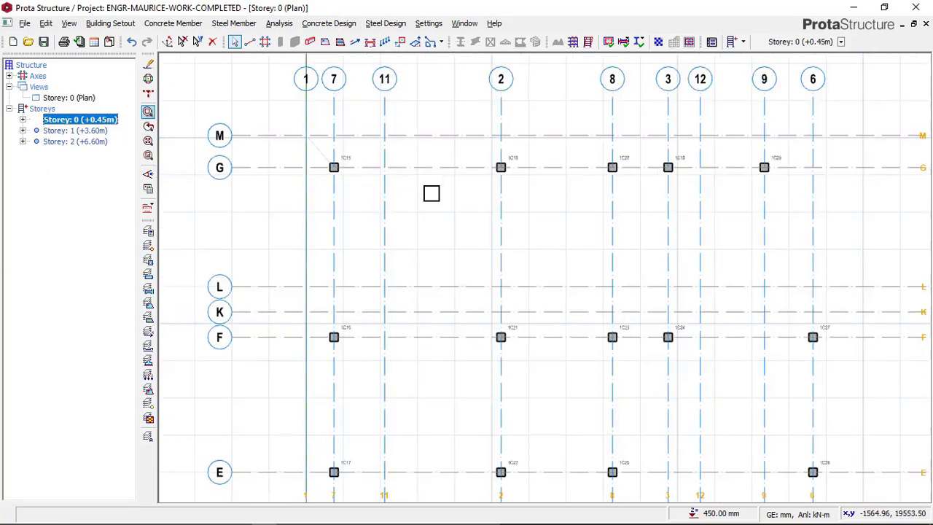
{"action": "middle_click_drag", "start_coordinate": [519, 264], "coordinate": [505, 210]}
{"action": "scroll", "coordinate": [476, 221], "scroll_direction": "up", "scroll_amount": 4}
{"action": "scroll", "coordinate": [472, 267], "scroll_direction": "up", "scroll_amount": 3}
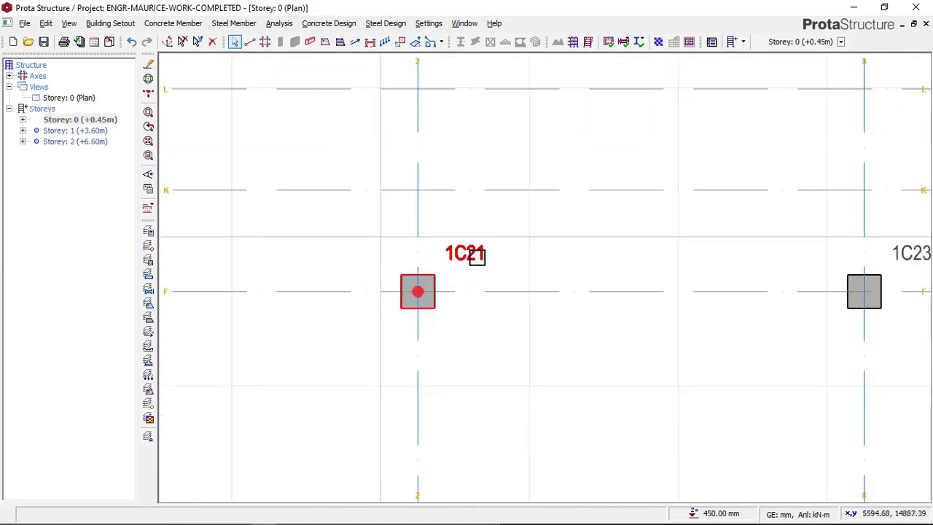
{"action": "left_click", "coordinate": [477, 255]}
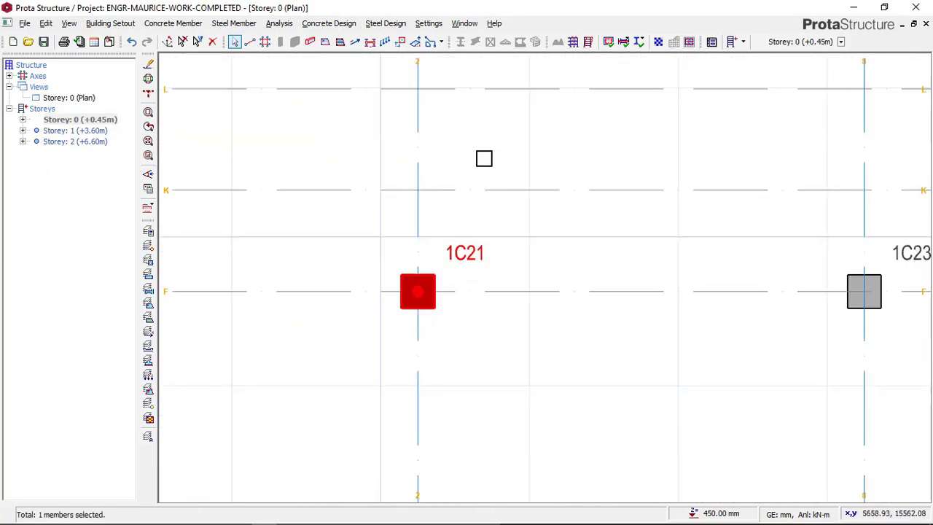
{"action": "left_click_drag", "start_coordinate": [335, 153], "coordinate": [597, 423]}
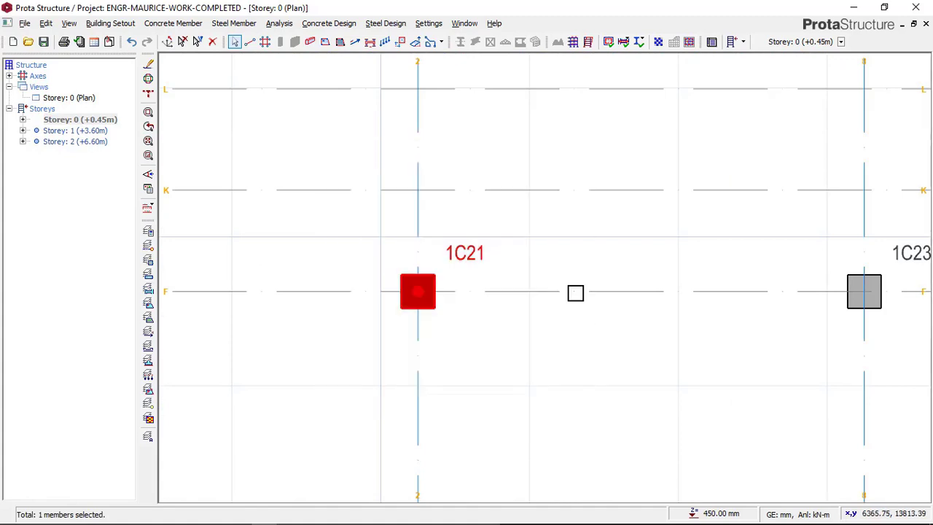
{"action": "right_click", "coordinate": [529, 170]}
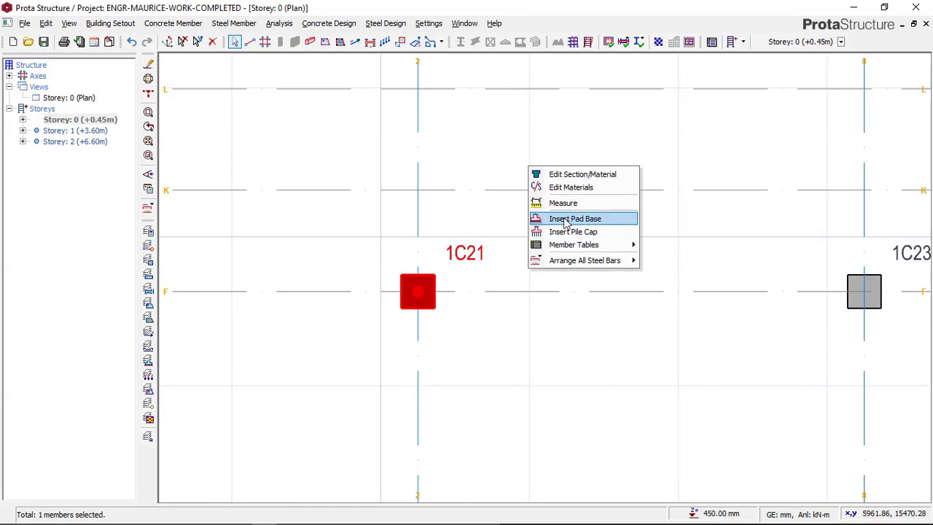
{"action": "left_click", "coordinate": [566, 222]}
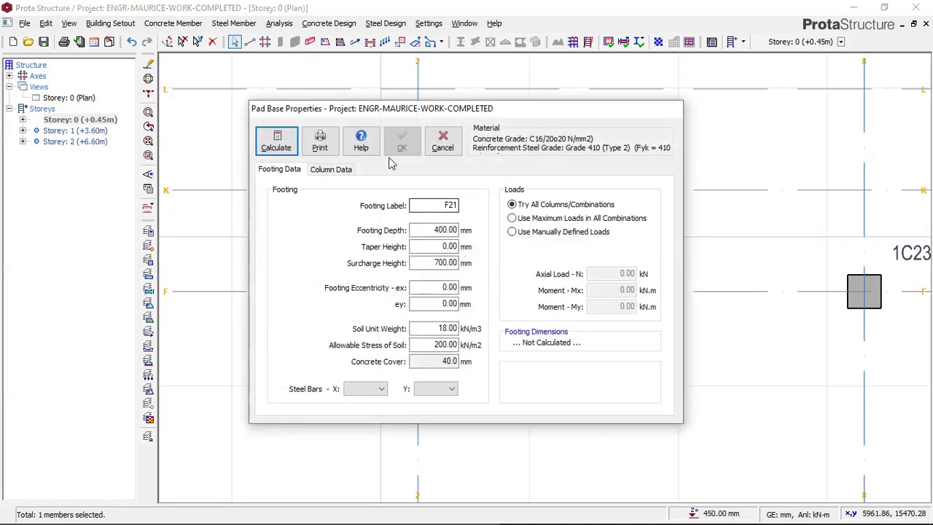
Set the footing label of column 1C21's pad base to FOOTING 1.
{"action": "left_click_drag", "start_coordinate": [421, 108], "coordinate": [422, 82]}
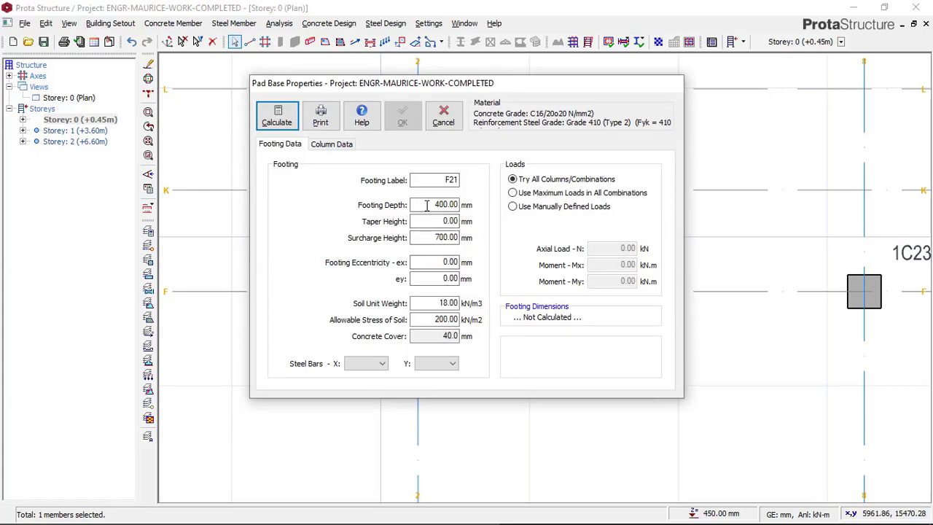
{"action": "left_click", "coordinate": [432, 183]}
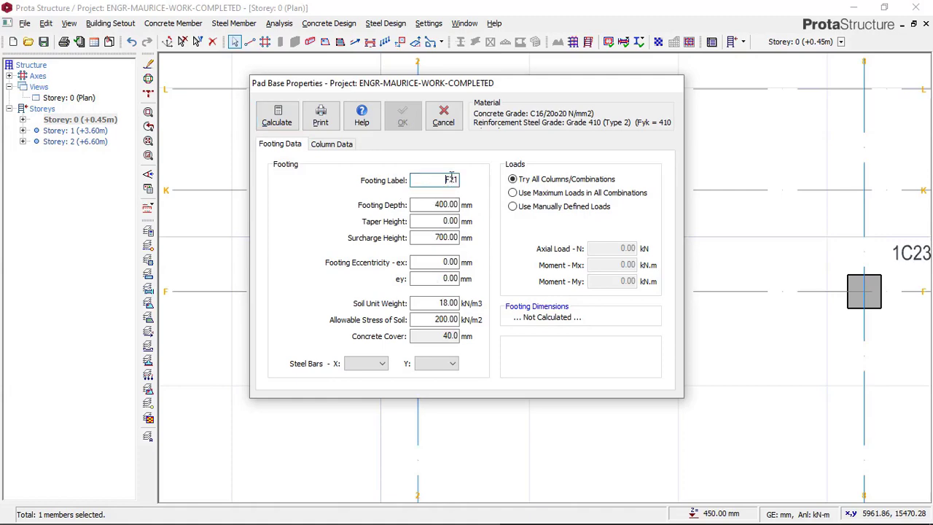
{"action": "left_click_drag", "start_coordinate": [500, 87], "coordinate": [204, 148]}
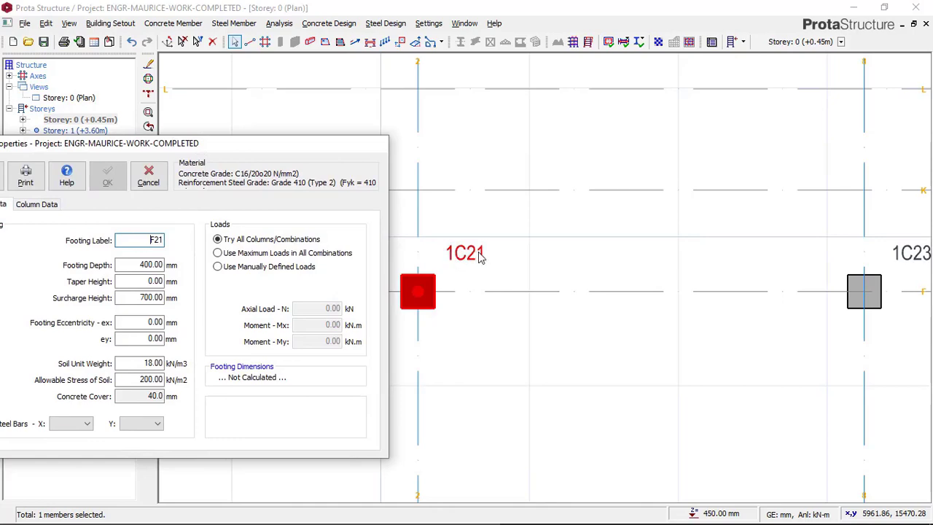
{"action": "left_click_drag", "start_coordinate": [260, 151], "coordinate": [565, 115]}
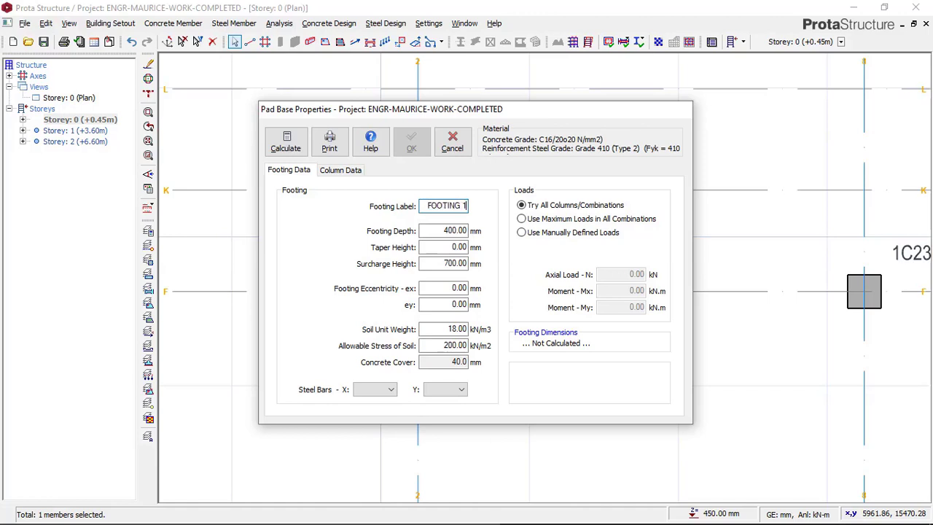
Set the pad base's footing depth to 350 mm.
{"action": "double_click", "coordinate": [444, 234]}
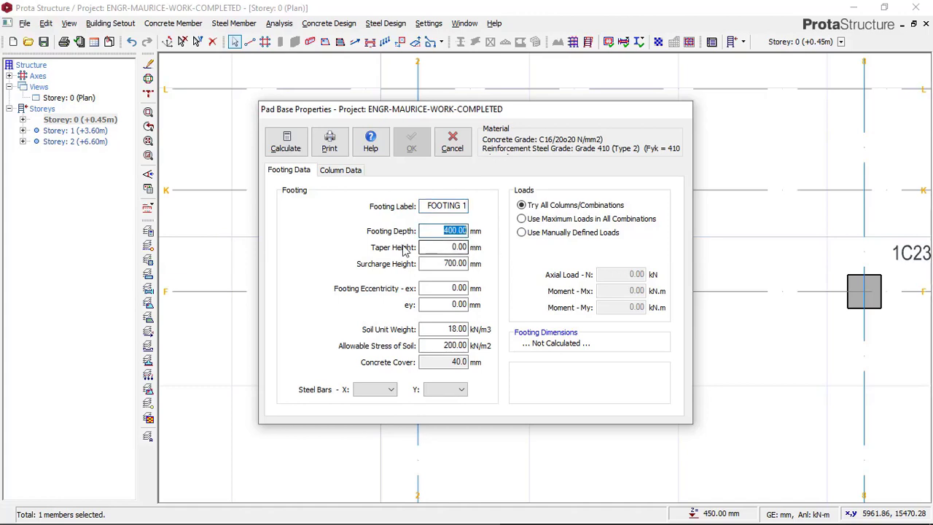
{"action": "left_click", "coordinate": [448, 230]}
{"action": "type", "text": "350"}
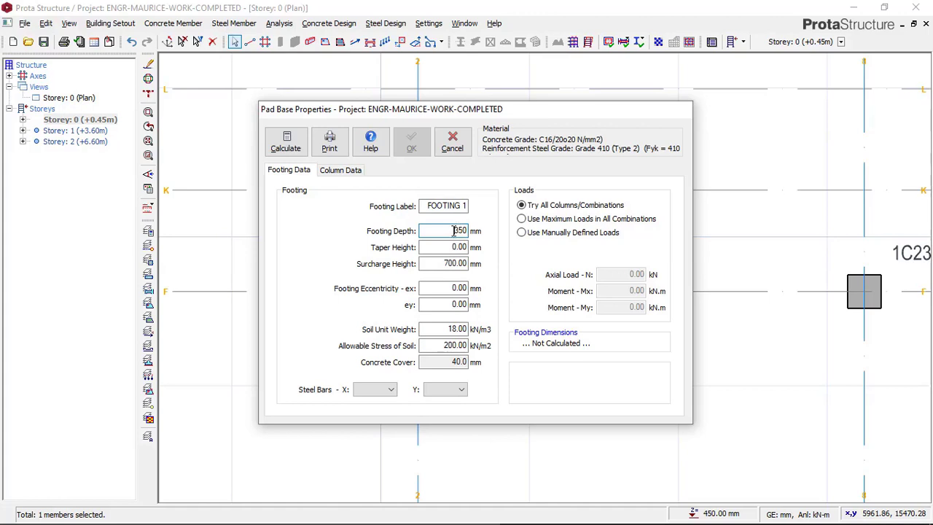
{"action": "left_click_drag", "start_coordinate": [452, 230], "coordinate": [468, 231]}
{"action": "left_click", "coordinate": [452, 246]}
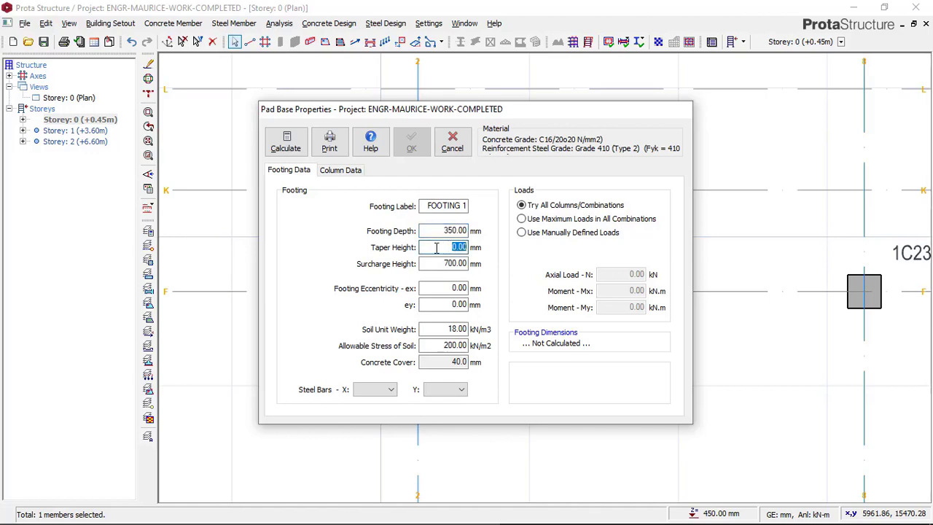
{"action": "left_click", "coordinate": [451, 231]}
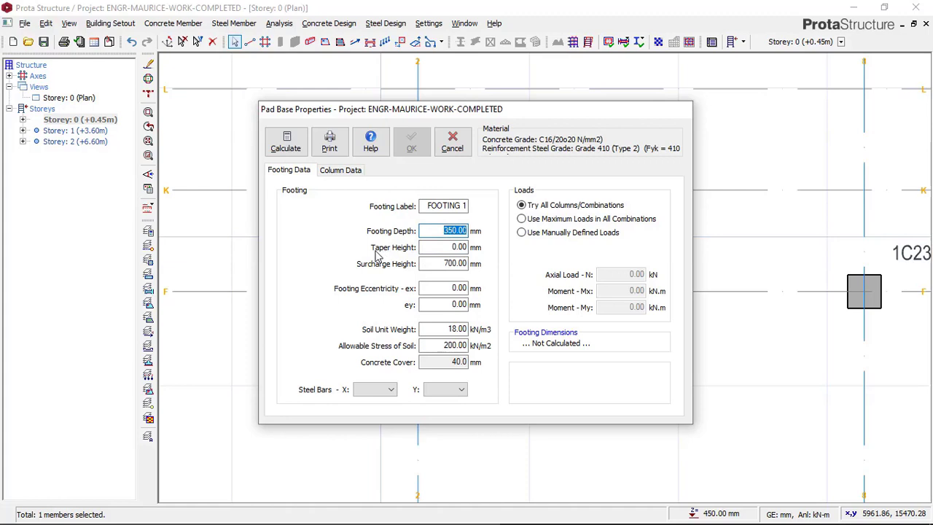
Review the taper height and surcharge height settings of the pad base.
{"action": "left_click", "coordinate": [451, 247]}
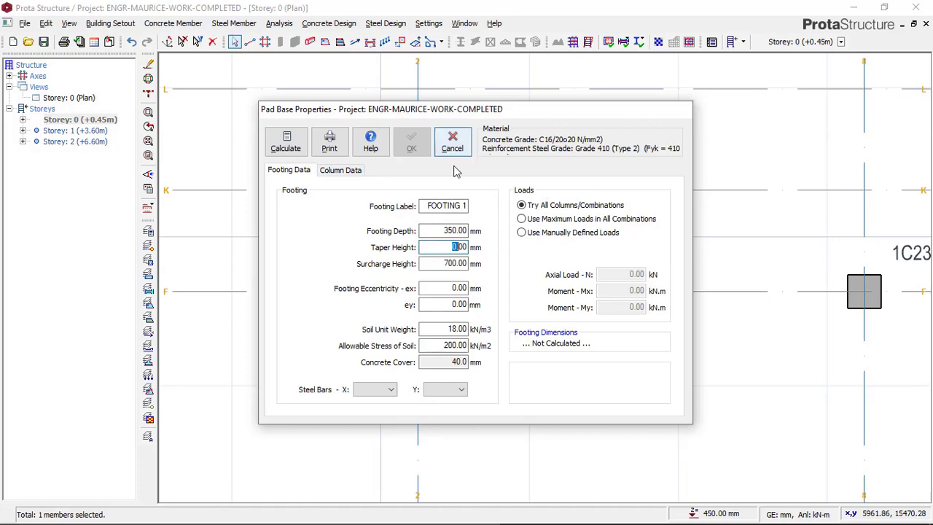
{"action": "left_click", "coordinate": [457, 248]}
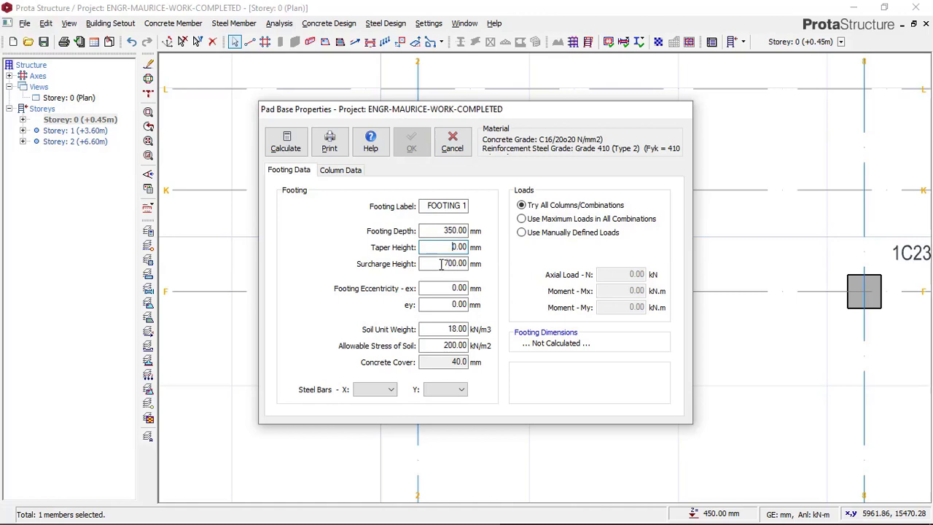
{"action": "double_click", "coordinate": [449, 265]}
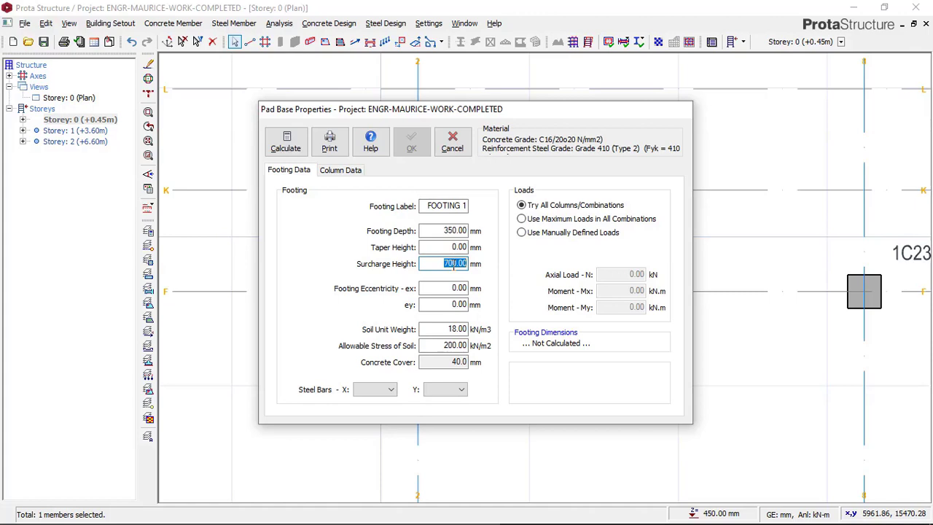
{"action": "left_click", "coordinate": [442, 262]}
{"action": "left_click_drag", "start_coordinate": [441, 263], "coordinate": [476, 267]}
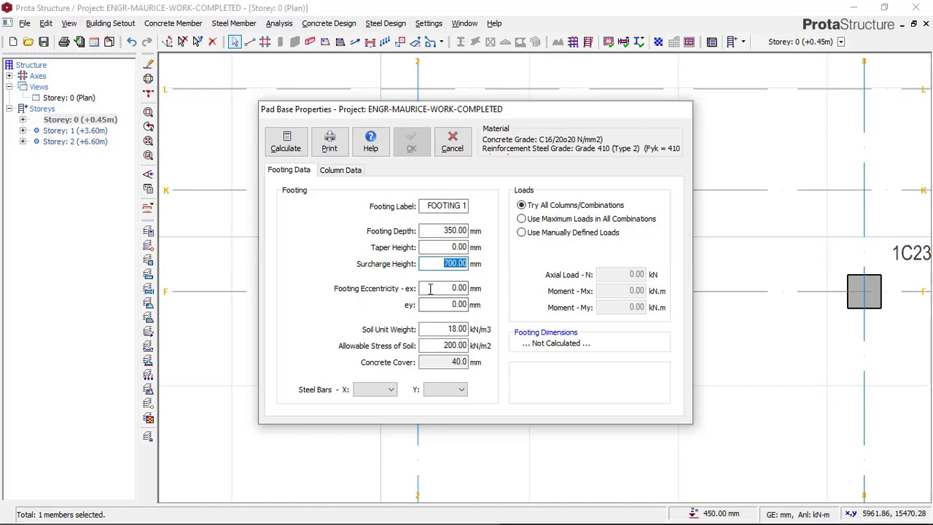
Review the footing eccentricities ex and ey against the position of column 1C21 in the plan.
{"action": "key", "text": "Tab"}
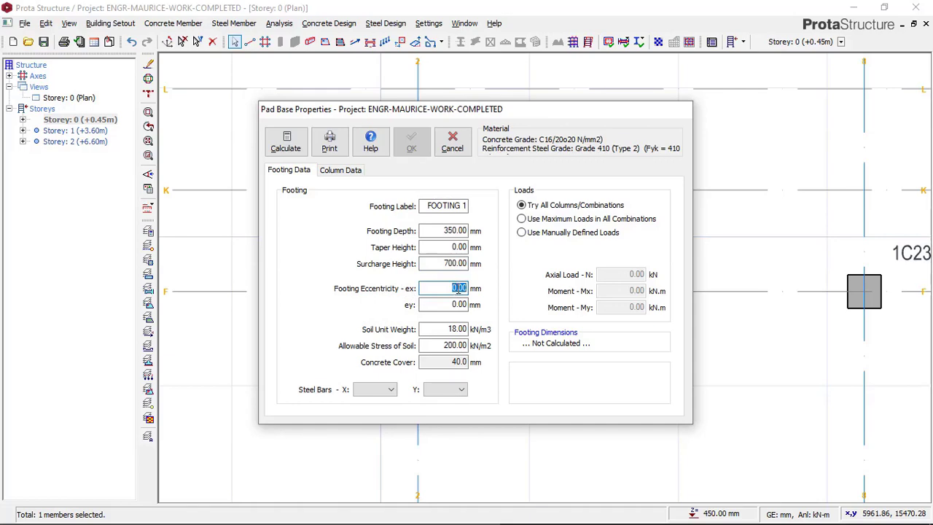
{"action": "left_click", "coordinate": [452, 307]}
{"action": "double_click", "coordinate": [453, 307]}
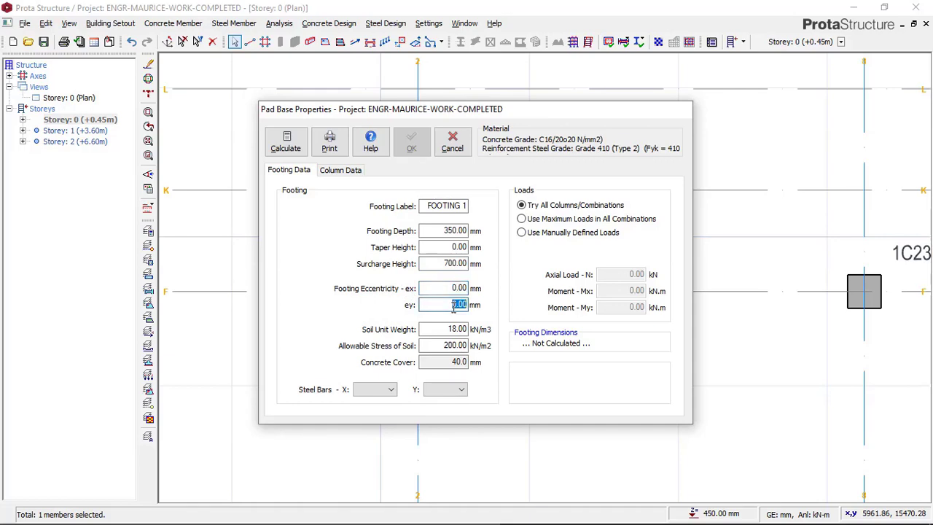
{"action": "left_click_drag", "start_coordinate": [501, 118], "coordinate": [797, 128]}
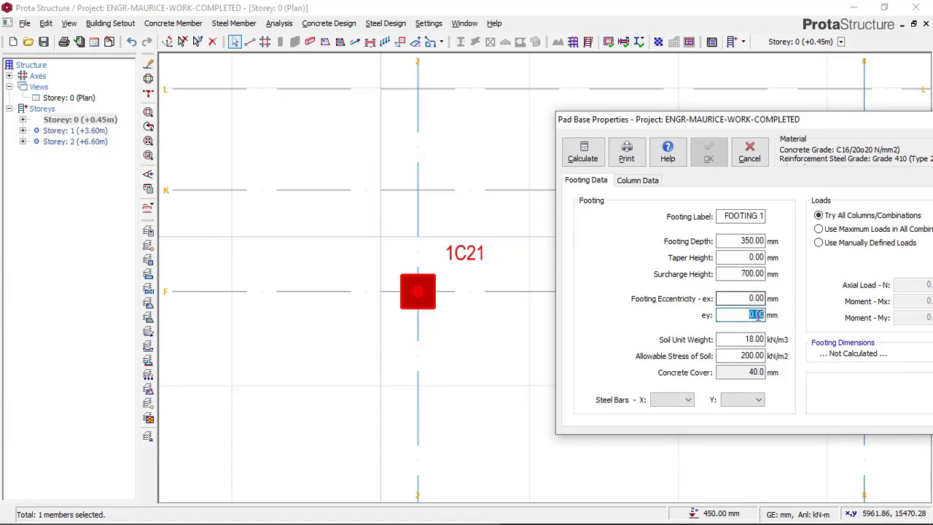
{"action": "left_click_drag", "start_coordinate": [803, 124], "coordinate": [714, 96]}
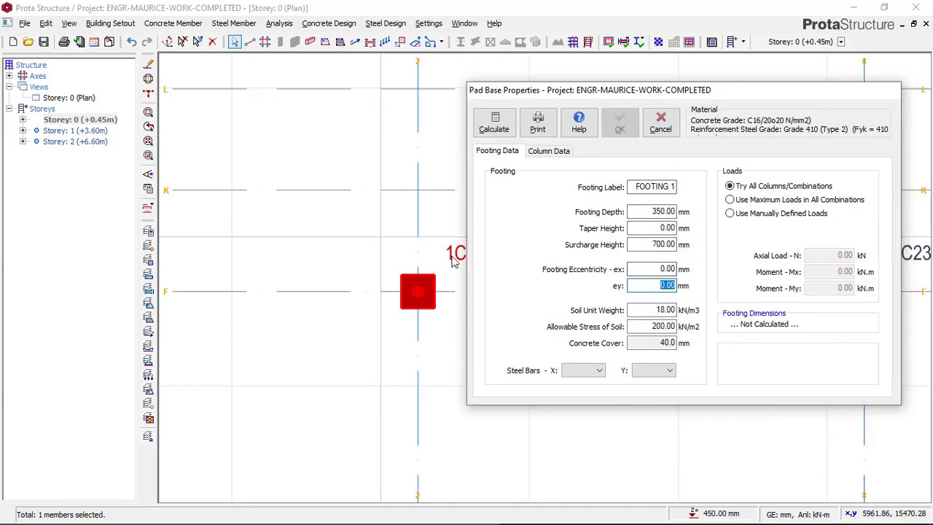
{"action": "left_click_drag", "start_coordinate": [583, 95], "coordinate": [675, 103]}
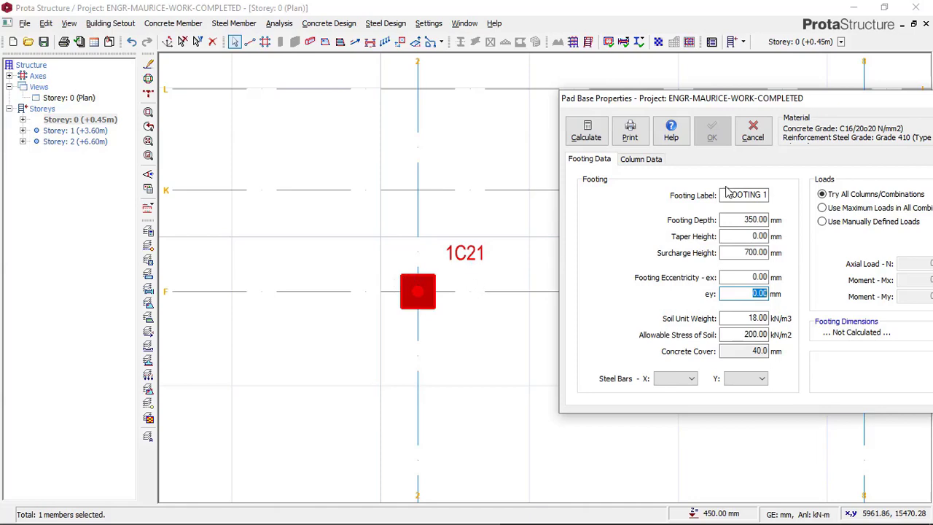
{"action": "left_click_drag", "start_coordinate": [784, 99], "coordinate": [625, 86]}
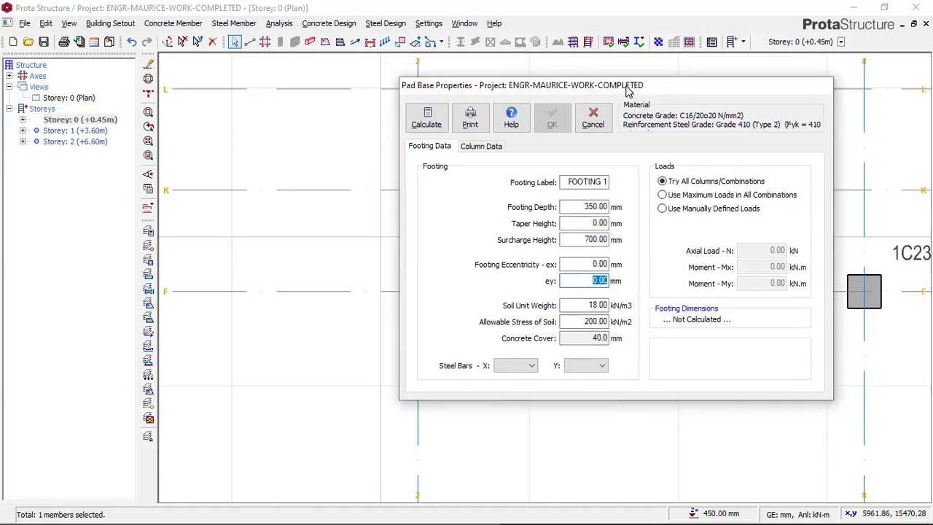
Review the soil unit weight of the pad base.
{"action": "left_click", "coordinate": [587, 307]}
{"action": "double_click", "coordinate": [590, 307]}
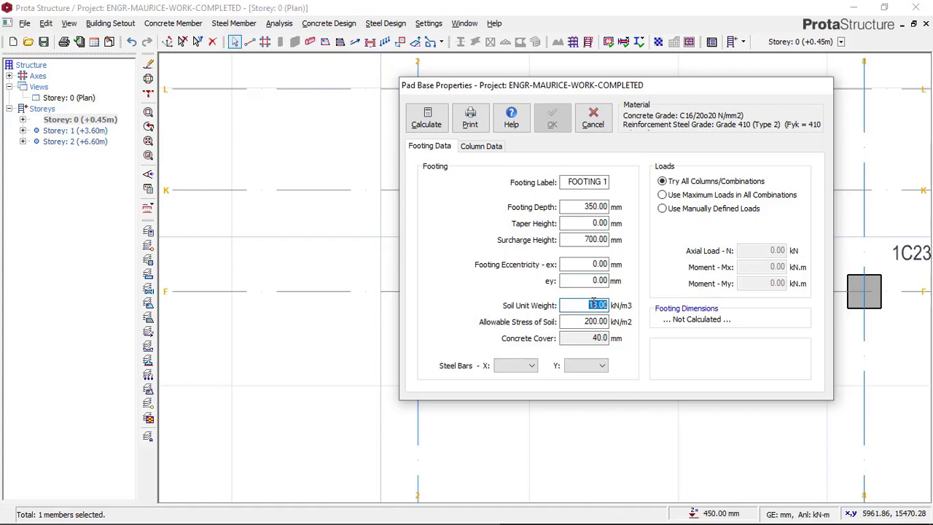
{"action": "left_click", "coordinate": [592, 306]}
{"action": "left_click_drag", "start_coordinate": [587, 305], "coordinate": [605, 306]}
{"action": "key", "text": "Tab"}
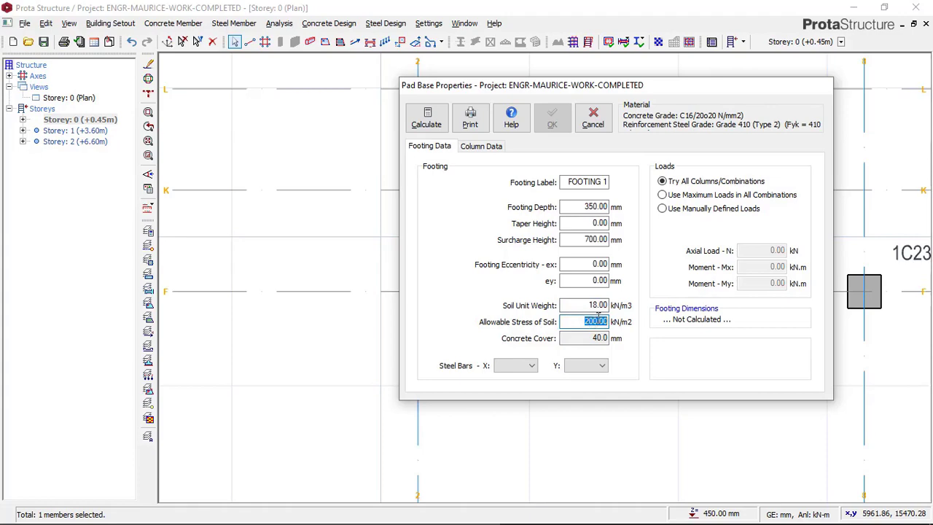
Set the pad base's allowable stress of soil to 150 kN/m2 and check the concrete cover.
{"action": "left_click_drag", "start_coordinate": [496, 85], "coordinate": [532, 93]}
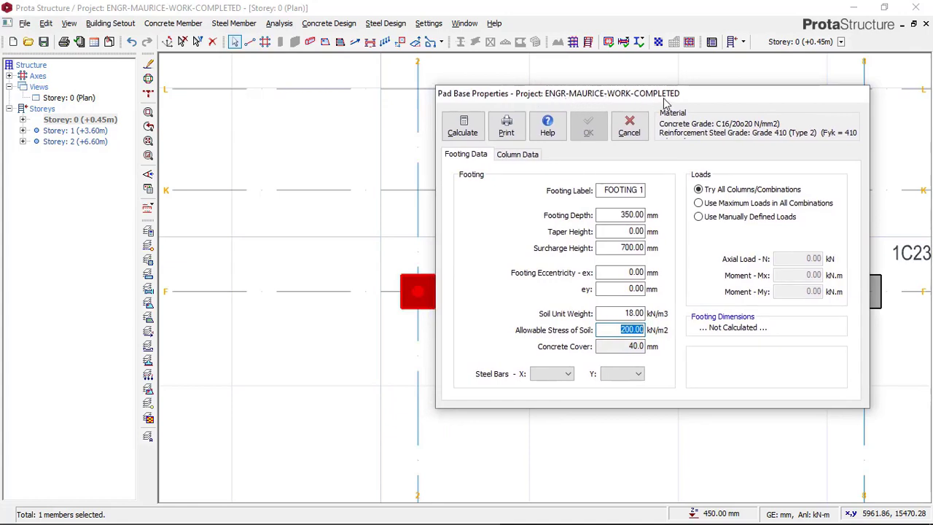
{"action": "left_click_drag", "start_coordinate": [660, 95], "coordinate": [663, 91]}
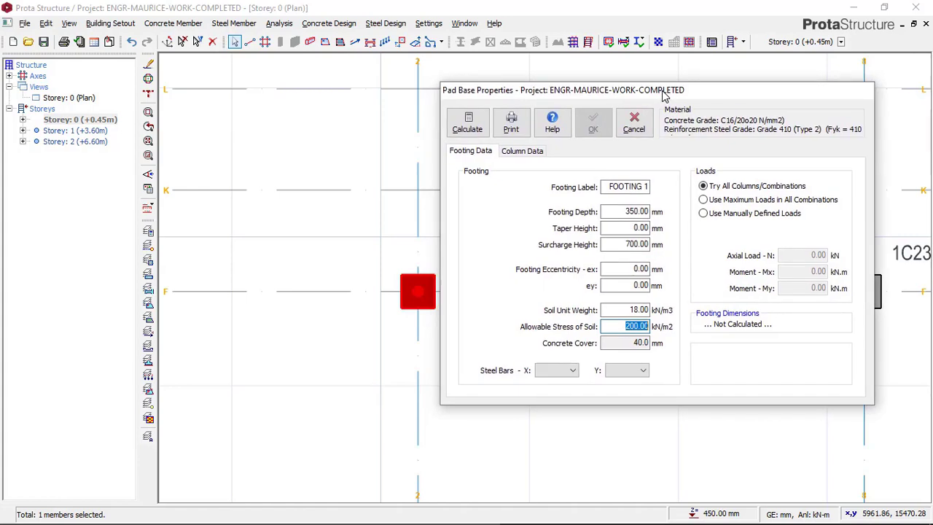
{"action": "left_click", "coordinate": [627, 326]}
{"action": "left_click_drag", "start_coordinate": [627, 325], "coordinate": [651, 328]}
{"action": "type", "text": "150"}
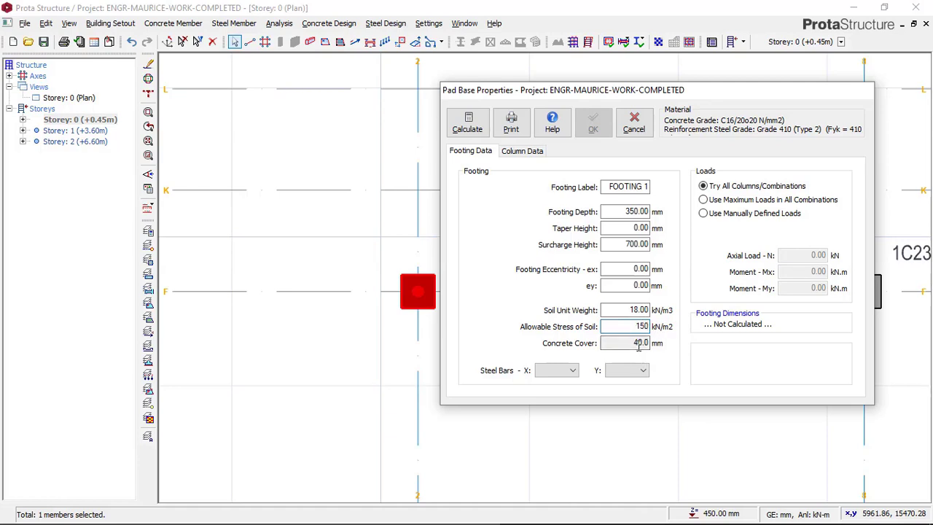
{"action": "left_click", "coordinate": [630, 344]}
{"action": "left_click", "coordinate": [625, 344]}
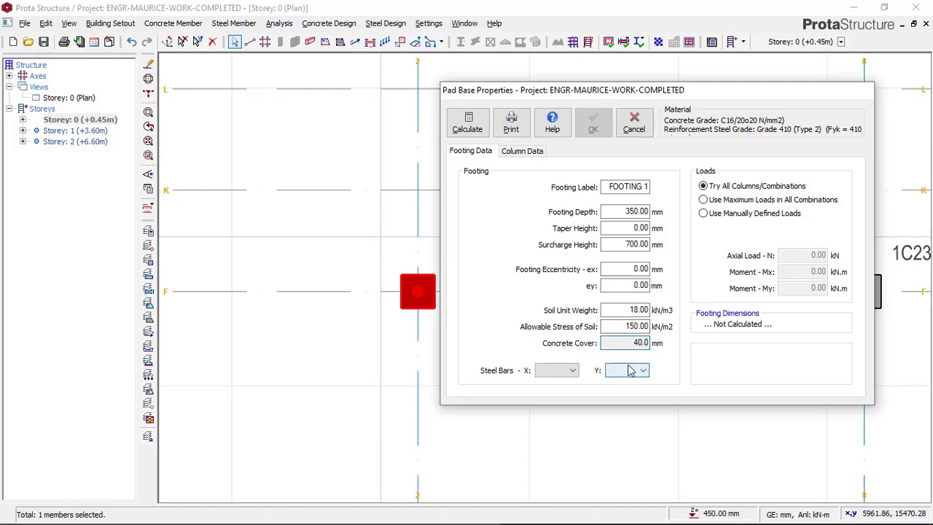
Assign Y12 steel bars to the pad base in both the X and Y directions.
{"action": "left_click", "coordinate": [565, 371]}
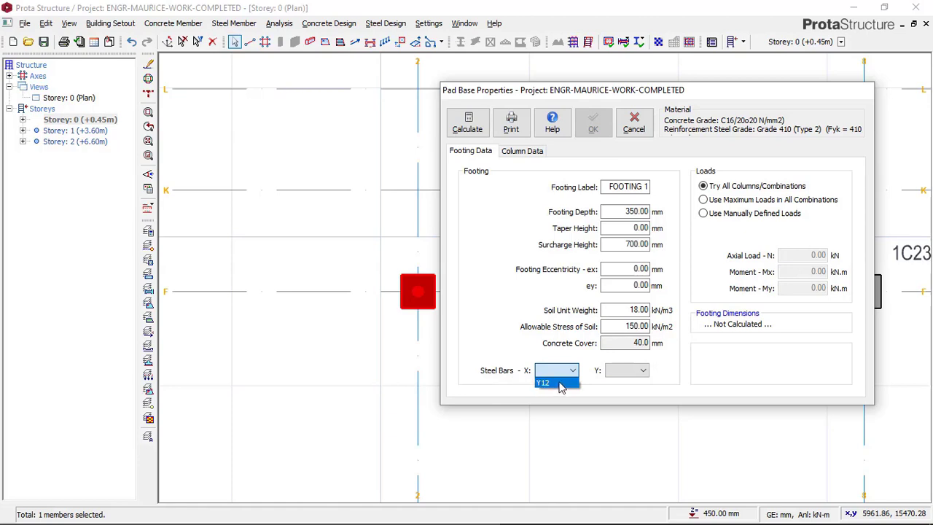
{"action": "left_click", "coordinate": [560, 387]}
{"action": "left_click", "coordinate": [573, 371]}
{"action": "left_click", "coordinate": [560, 383]}
{"action": "left_click", "coordinate": [628, 371]}
{"action": "left_click", "coordinate": [620, 383]}
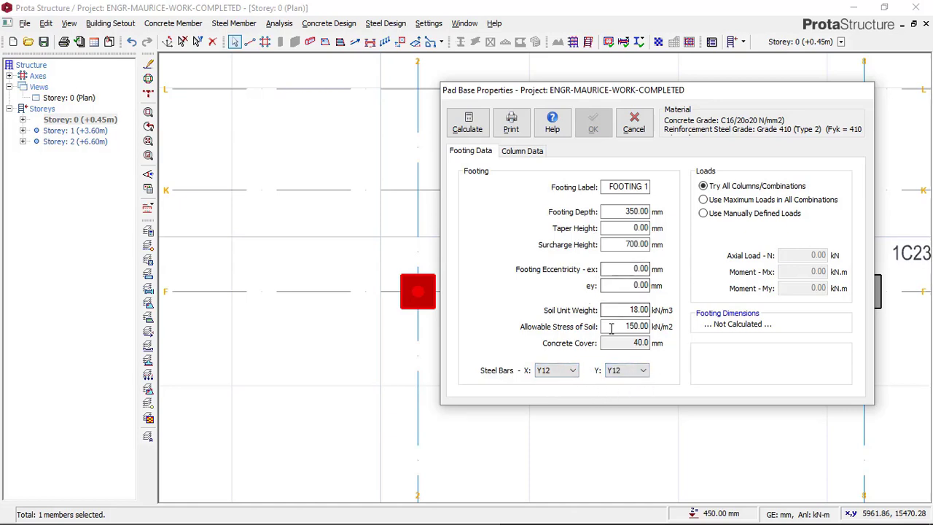
Calculate the design of FOOTING 1 and constrain its dimensions to a square footing.
{"action": "left_click", "coordinate": [468, 124]}
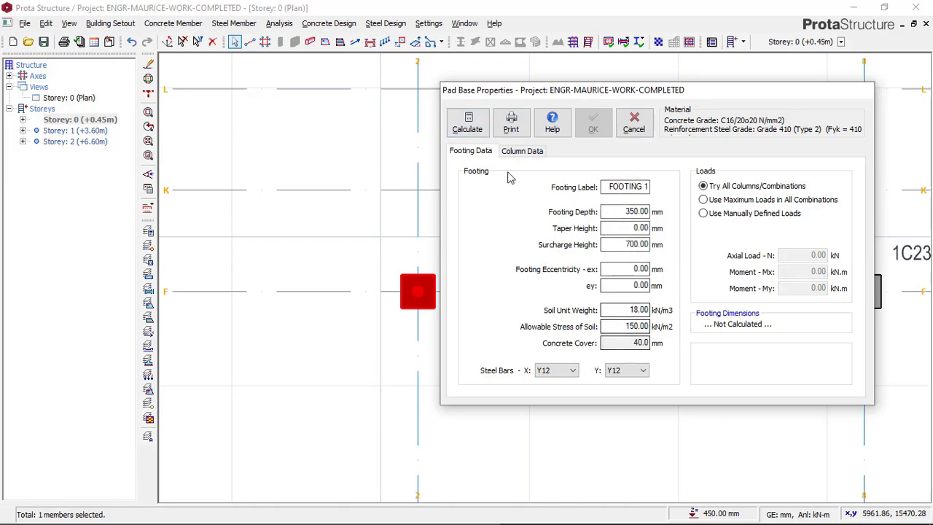
{"action": "left_click", "coordinate": [473, 125]}
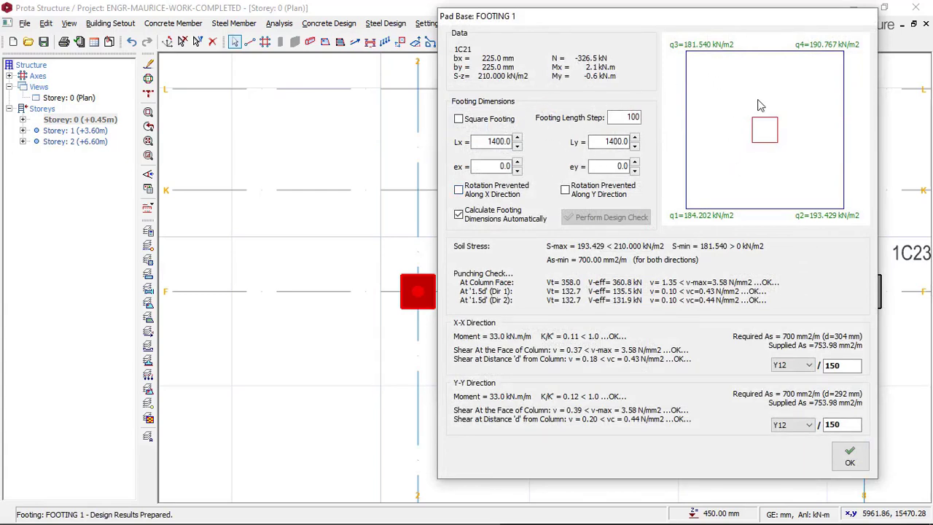
{"action": "double_click", "coordinate": [484, 140]}
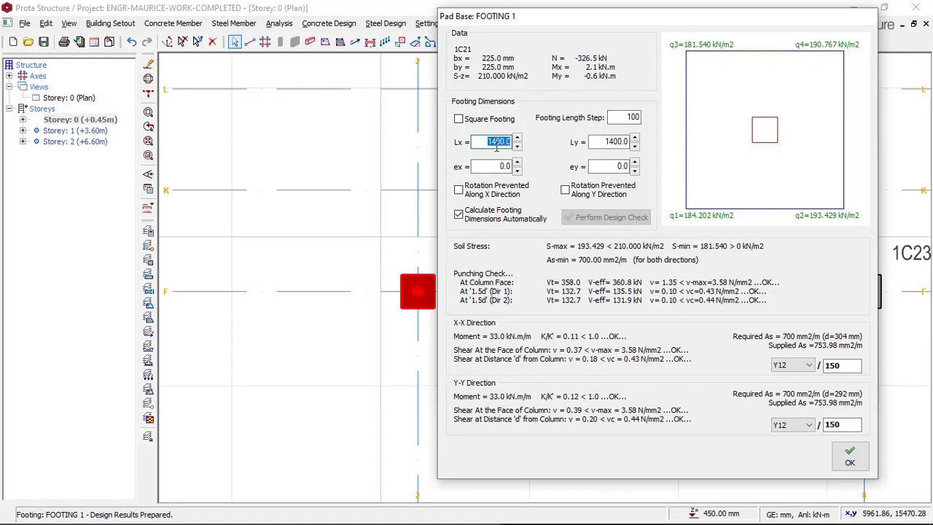
{"action": "left_click", "coordinate": [494, 143]}
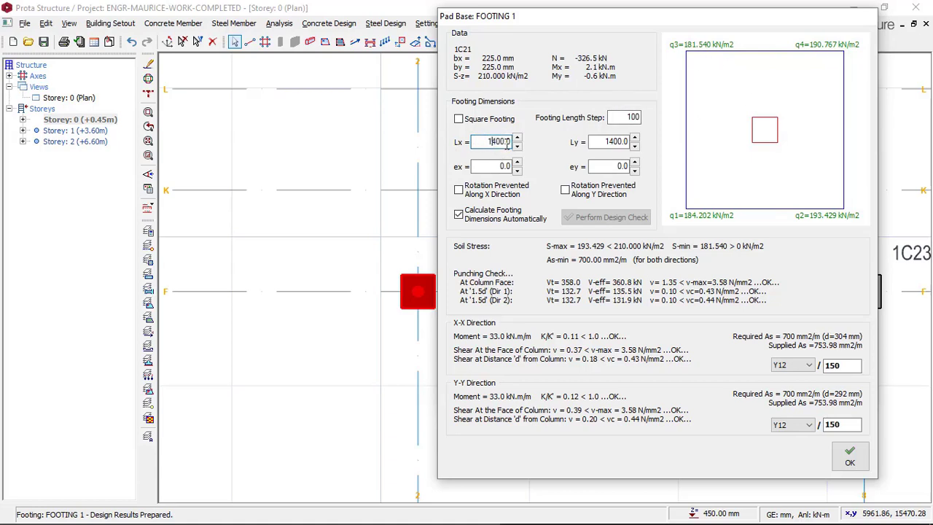
{"action": "double_click", "coordinate": [612, 142]}
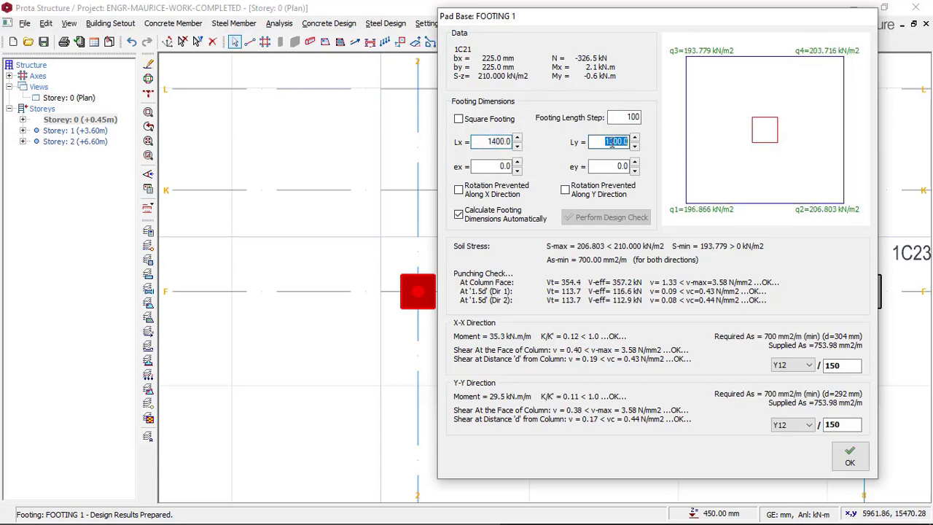
{"action": "left_click", "coordinate": [459, 120]}
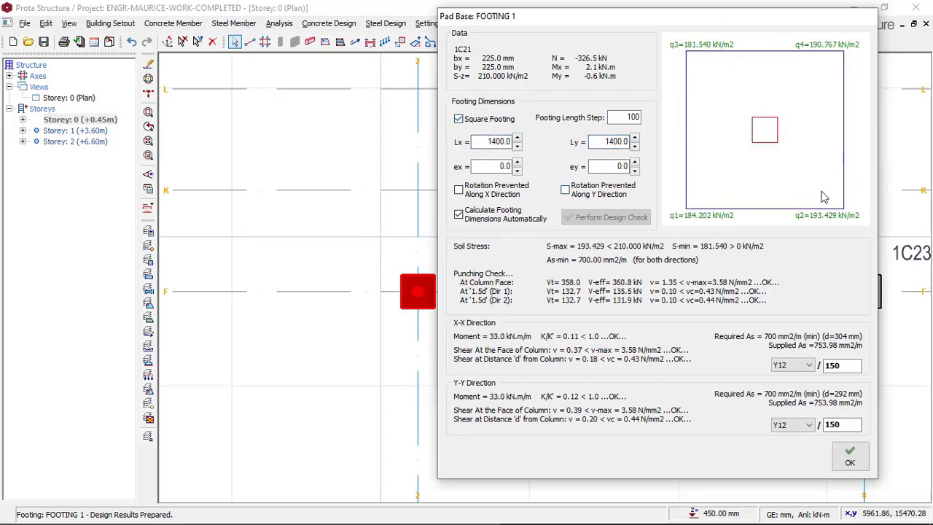
Try a non-square footing with Lx increased to 1700 mm and restore the square footing option.
{"action": "left_click", "coordinate": [459, 120]}
{"action": "left_click", "coordinate": [518, 138]}
{"action": "left_click", "coordinate": [518, 138]}
{"action": "left_click", "coordinate": [518, 138]}
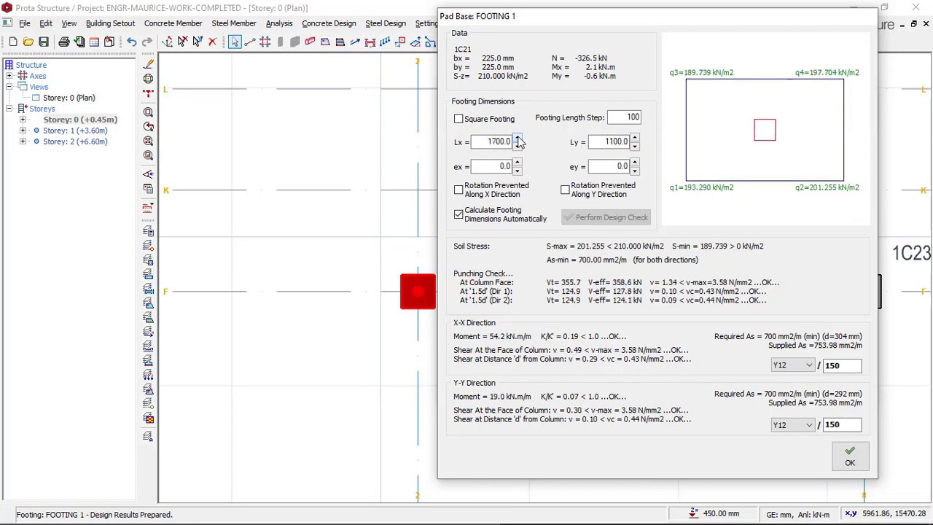
{"action": "left_click", "coordinate": [459, 119]}
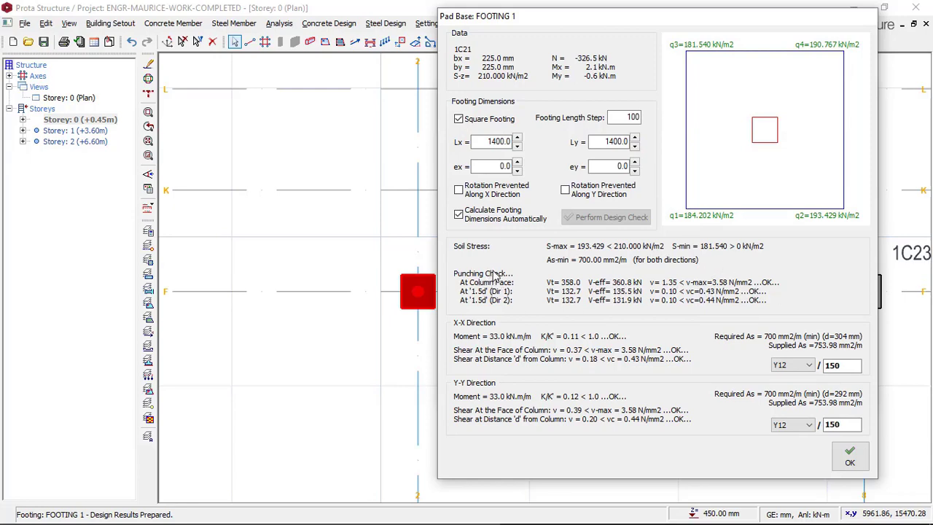
Examine the FOOTING 1 design results, including soil stress, punching and shear checks, and the reinforcement in both directions.
{"action": "left_click_drag", "start_coordinate": [574, 21], "coordinate": [266, 41]}
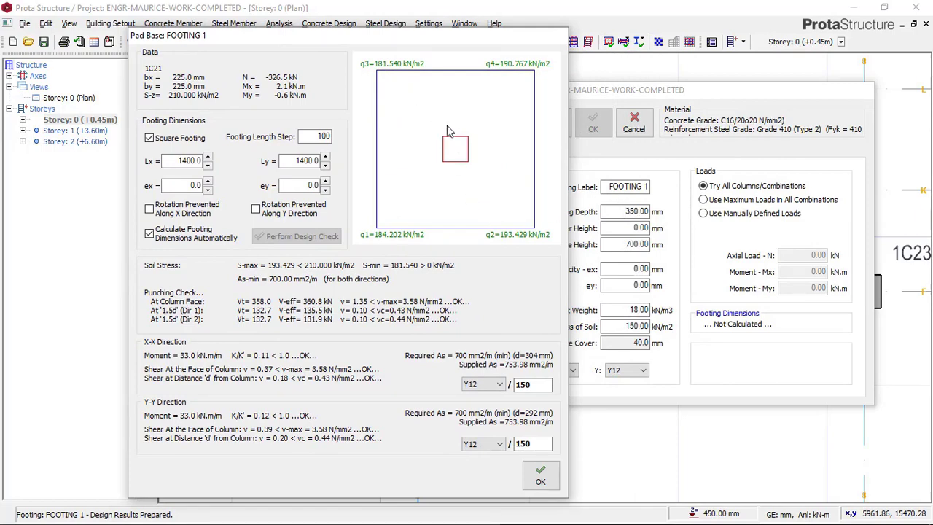
{"action": "left_click_drag", "start_coordinate": [393, 35], "coordinate": [553, 32]}
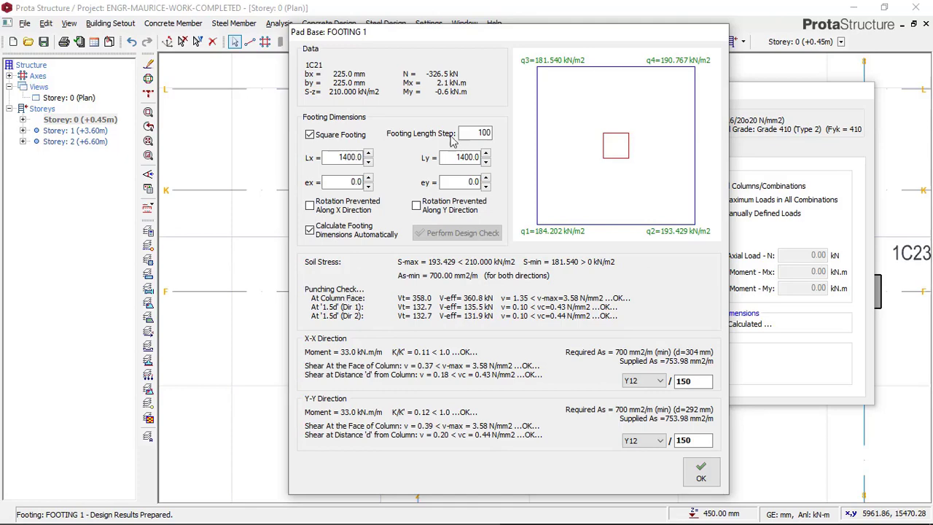
{"action": "left_click_drag", "start_coordinate": [500, 29], "coordinate": [381, 14]}
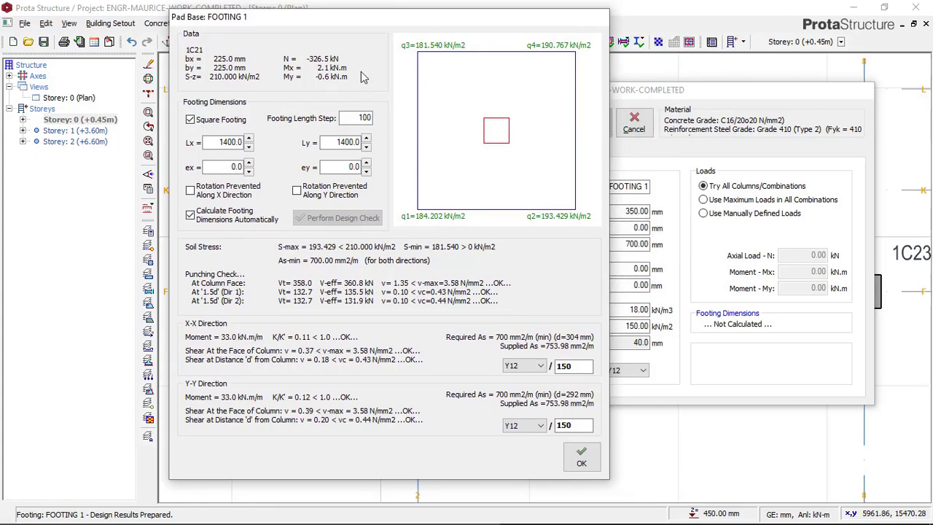
{"action": "left_click_drag", "start_coordinate": [347, 24], "coordinate": [386, 25]}
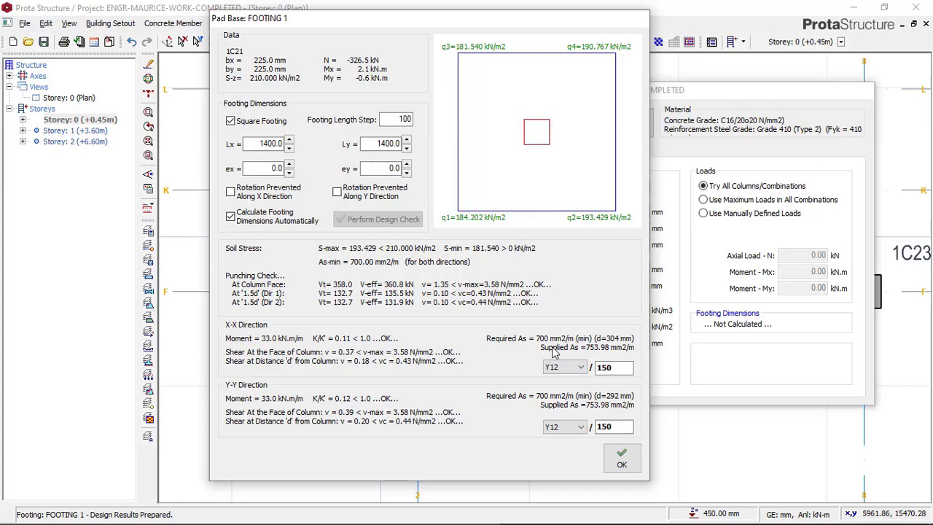
{"action": "left_click_drag", "start_coordinate": [554, 27], "coordinate": [480, 28]}
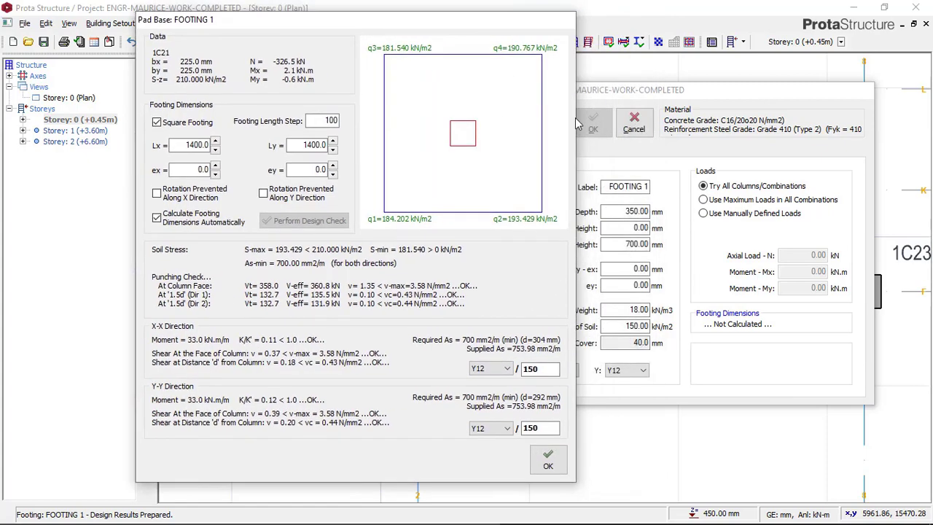
{"action": "left_click", "coordinate": [482, 373]}
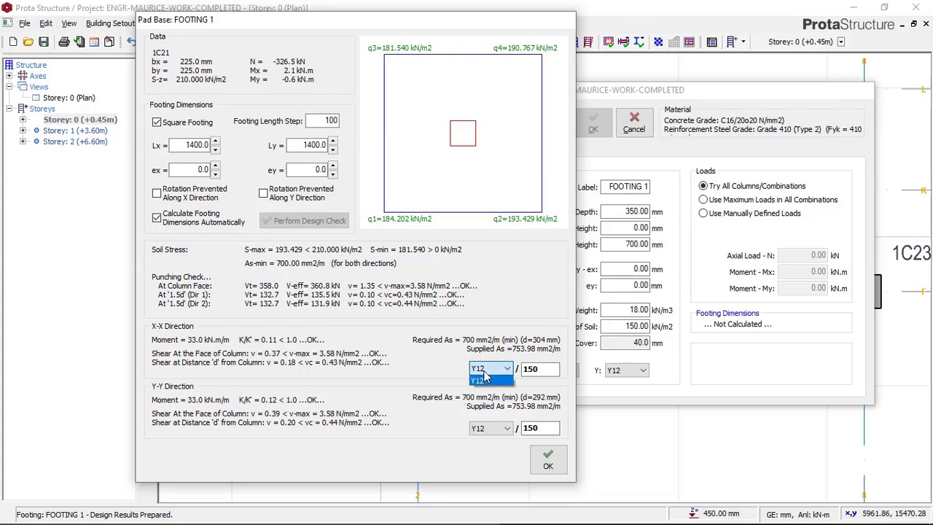
{"action": "left_click", "coordinate": [536, 370]}
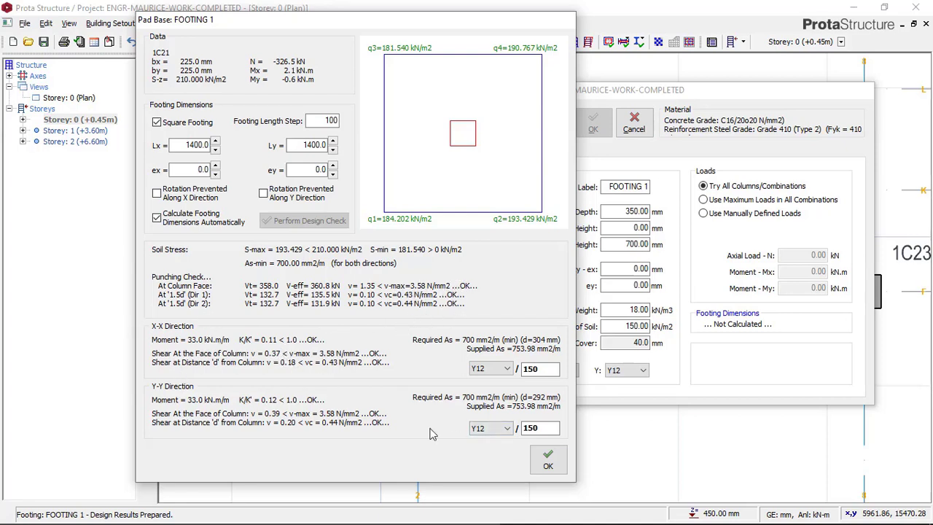
Accept the design results and insert FOOTING 1 under column 1C21 in the plan.
{"action": "left_click", "coordinate": [548, 461]}
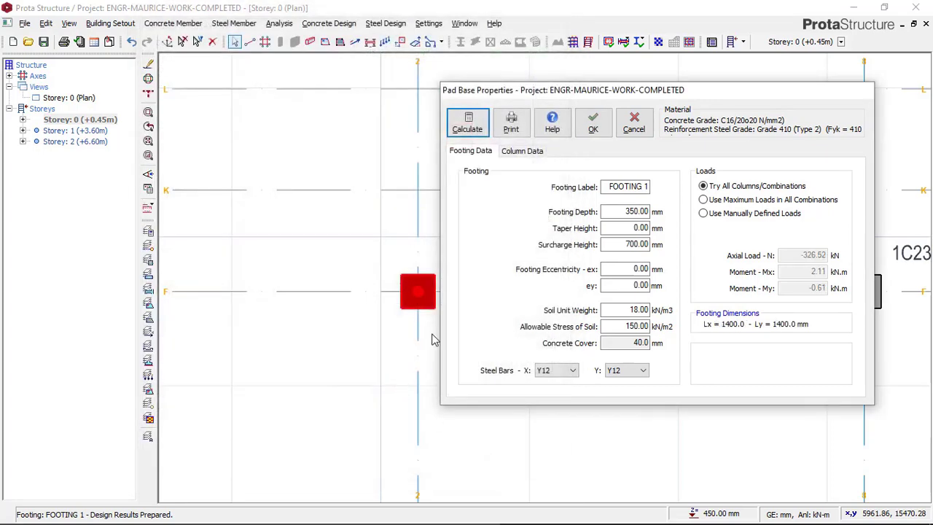
{"action": "left_click", "coordinate": [603, 135]}
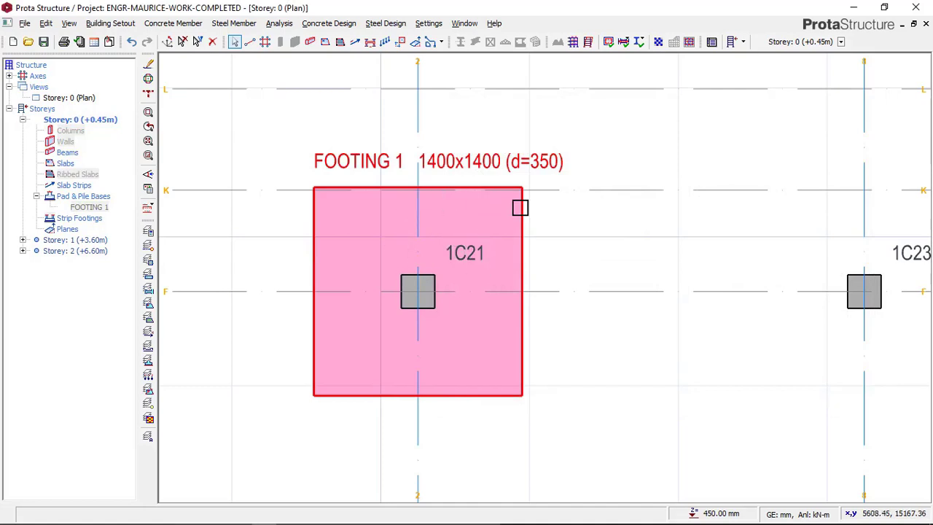
{"action": "scroll", "coordinate": [519, 206], "scroll_direction": "down", "scroll_amount": 1}
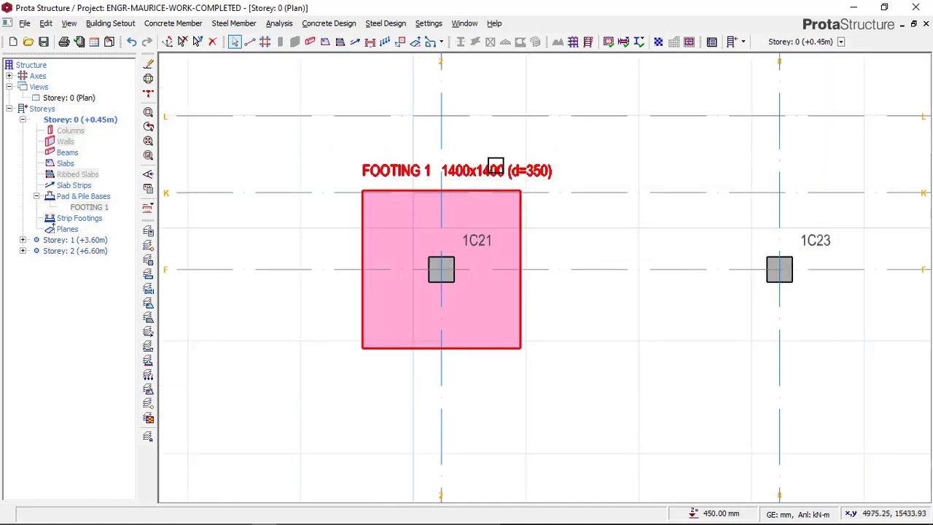
Switch the Storey 0 view to 3D and examine the pad footing beneath column 1C21.
{"action": "left_click", "coordinate": [72, 98]}
{"action": "right_click", "coordinate": [76, 100]}
{"action": "left_click", "coordinate": [109, 118]}
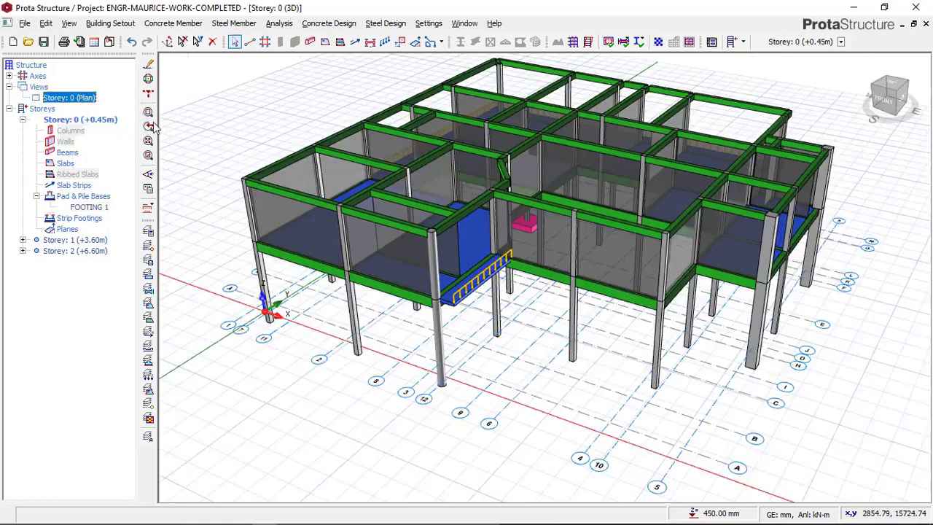
{"action": "middle_click_drag", "start_coordinate": [616, 316], "coordinate": [658, 275]}
{"action": "scroll", "coordinate": [363, 344], "scroll_direction": "up", "scroll_amount": 4}
{"action": "scroll", "coordinate": [364, 346], "scroll_direction": "up", "scroll_amount": 2}
{"action": "middle_click_drag", "start_coordinate": [365, 346], "coordinate": [678, 367]}
{"action": "scroll", "coordinate": [433, 297], "scroll_direction": "up", "scroll_amount": 2}
{"action": "scroll", "coordinate": [434, 297], "scroll_direction": "up", "scroll_amount": 1}
{"action": "middle_click_drag", "start_coordinate": [434, 297], "coordinate": [525, 332]}
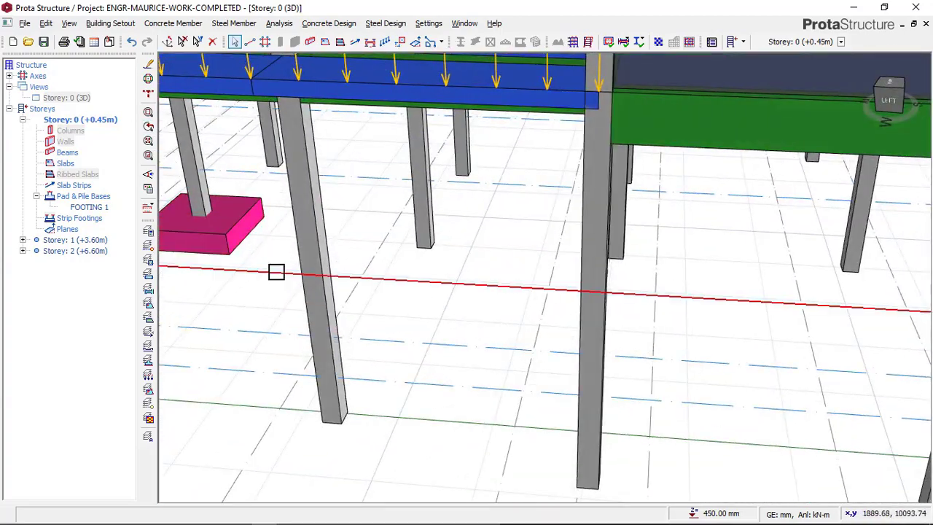
{"action": "middle_click_drag", "start_coordinate": [277, 270], "coordinate": [406, 224]}
{"action": "scroll", "coordinate": [377, 193], "scroll_direction": "up", "scroll_amount": 2}
{"action": "scroll", "coordinate": [376, 193], "scroll_direction": "up", "scroll_amount": 1}
{"action": "middle_click_drag", "start_coordinate": [525, 254], "coordinate": [562, 225]}
{"action": "scroll", "coordinate": [484, 246], "scroll_direction": "up", "scroll_amount": 1}
{"action": "scroll", "coordinate": [516, 257], "scroll_direction": "down", "scroll_amount": 2}
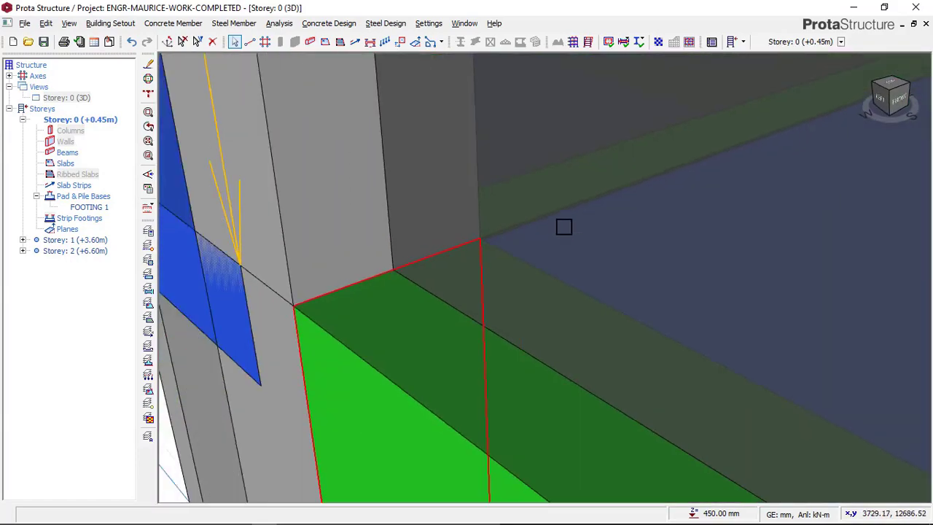
{"action": "scroll", "coordinate": [565, 223], "scroll_direction": "up", "scroll_amount": 1}
{"action": "scroll", "coordinate": [486, 279], "scroll_direction": "up", "scroll_amount": 1}
{"action": "scroll", "coordinate": [527, 277], "scroll_direction": "down", "scroll_amount": 2}
{"action": "middle_click_drag", "start_coordinate": [527, 277], "coordinate": [540, 254]}
{"action": "middle_click_drag", "start_coordinate": [404, 337], "coordinate": [580, 104]}
{"action": "middle_click_drag", "start_coordinate": [284, 402], "coordinate": [436, 336]}
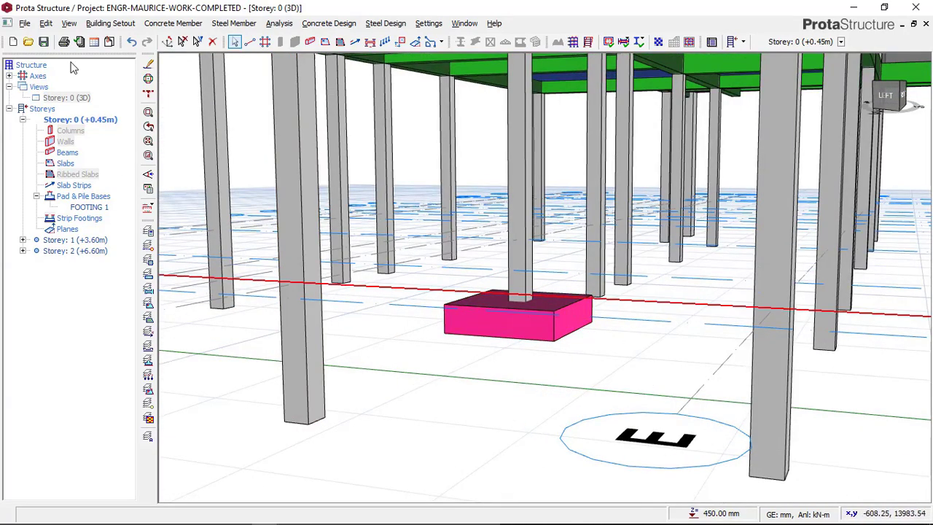
Switch the Storey 0 view back to the plan.
{"action": "right_click", "coordinate": [77, 99]}
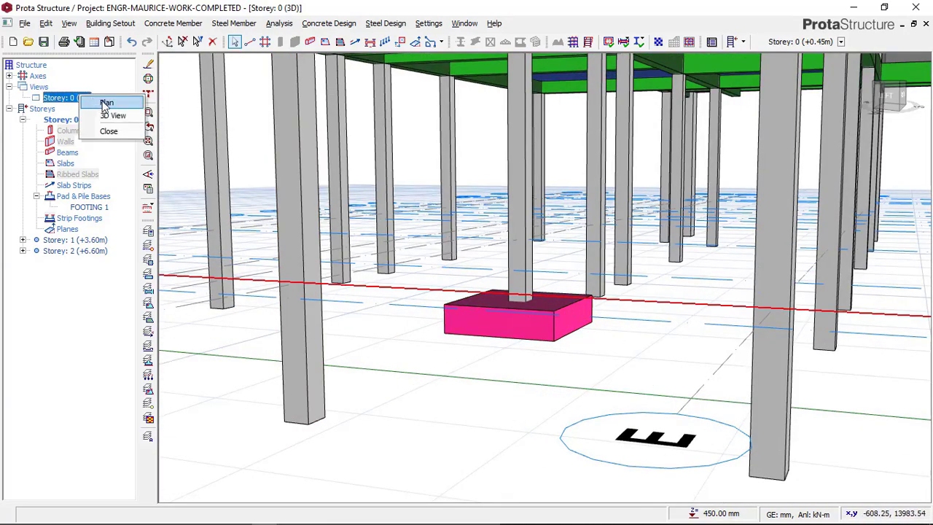
{"action": "left_click", "coordinate": [106, 104]}
{"action": "scroll", "coordinate": [516, 191], "scroll_direction": "up", "scroll_amount": 5}
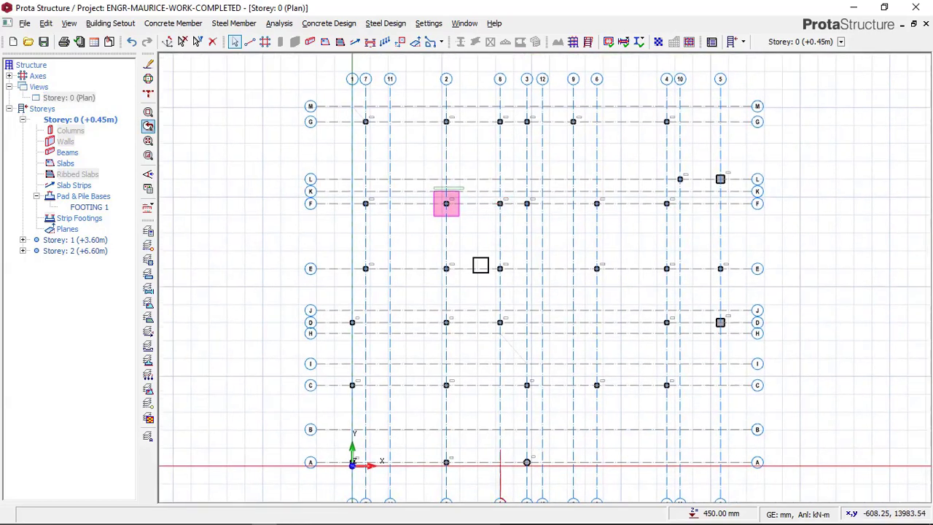
Calculate a pad footing with 350 mm depth and Y12 bars both ways for column 1C22 and insert it in the plan.
{"action": "left_click_drag", "start_coordinate": [392, 184], "coordinate": [547, 332]}
{"action": "right_click", "coordinate": [512, 213]}
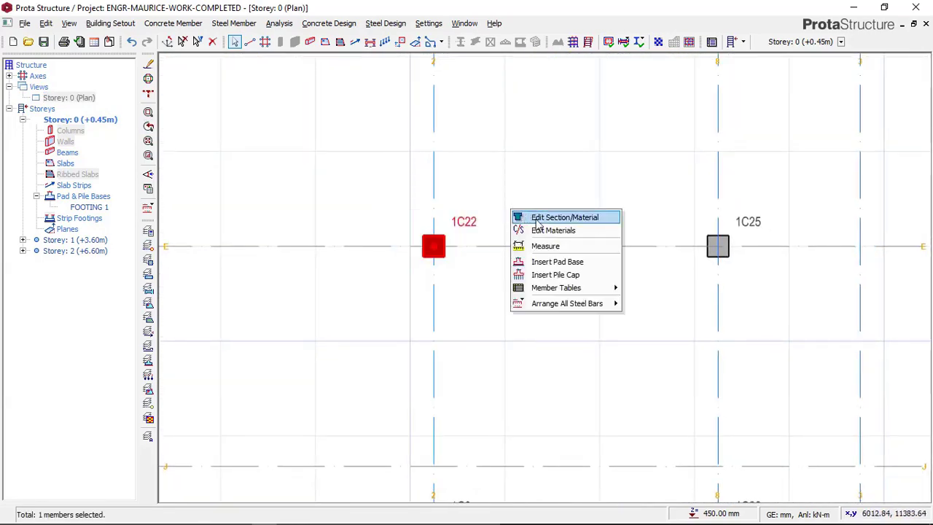
{"action": "left_click", "coordinate": [563, 261]}
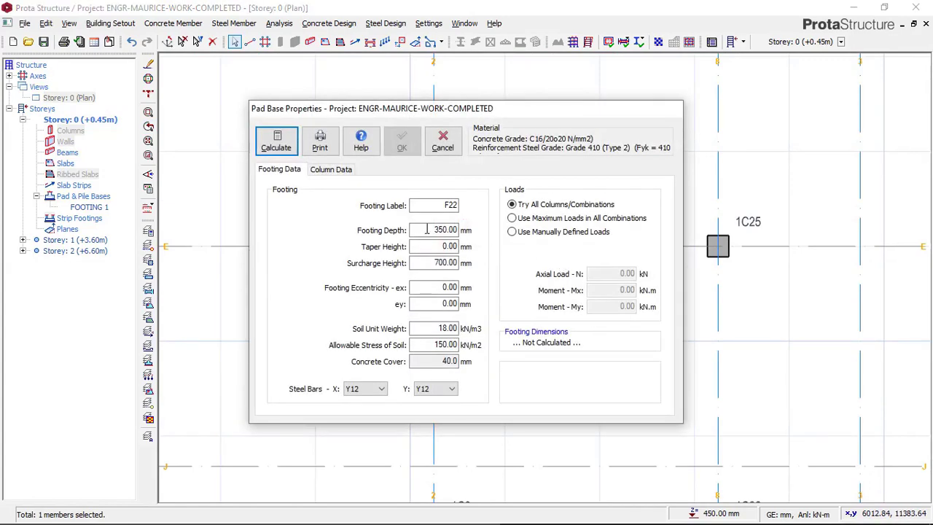
{"action": "left_click_drag", "start_coordinate": [485, 105], "coordinate": [521, 101]}
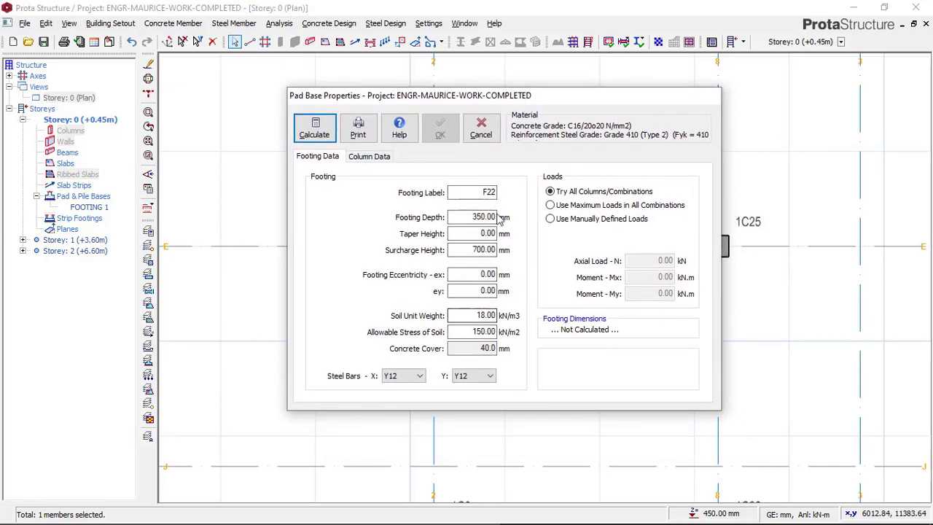
{"action": "left_click", "coordinate": [320, 131]}
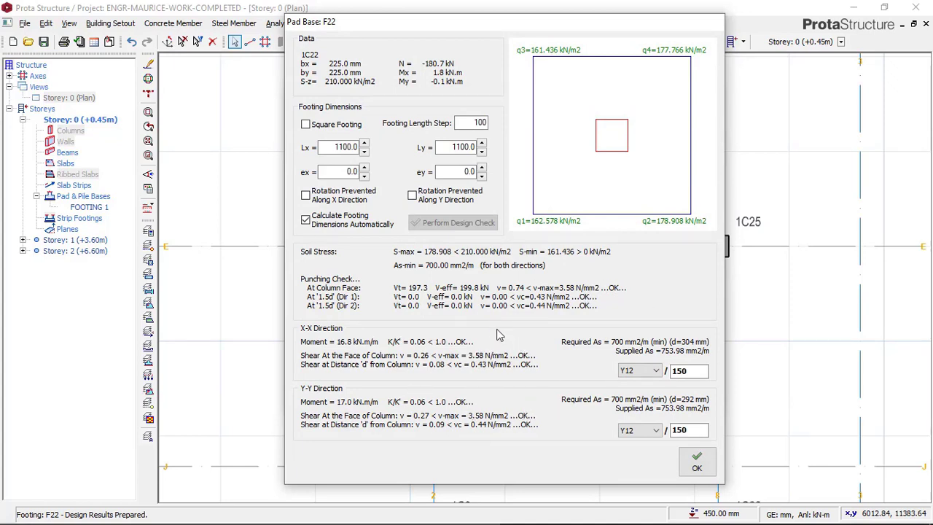
{"action": "left_click", "coordinate": [698, 460]}
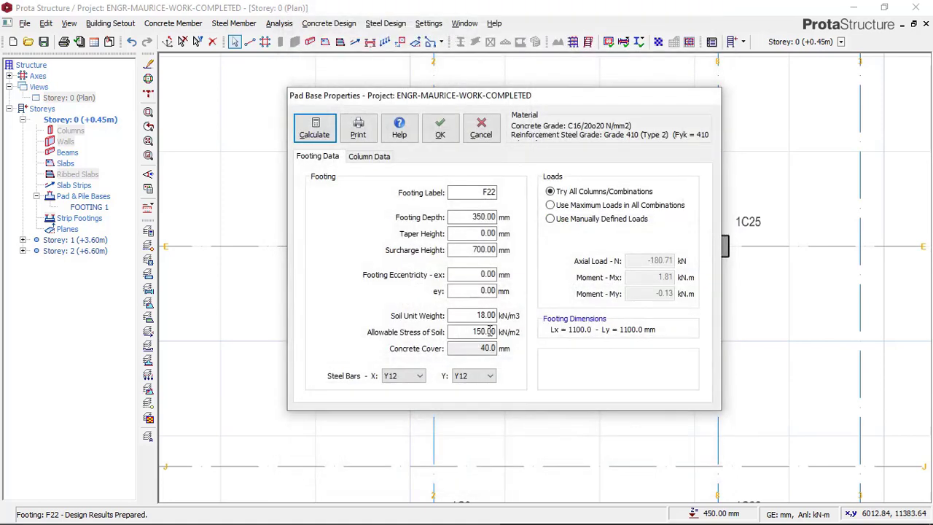
{"action": "left_click", "coordinate": [440, 132]}
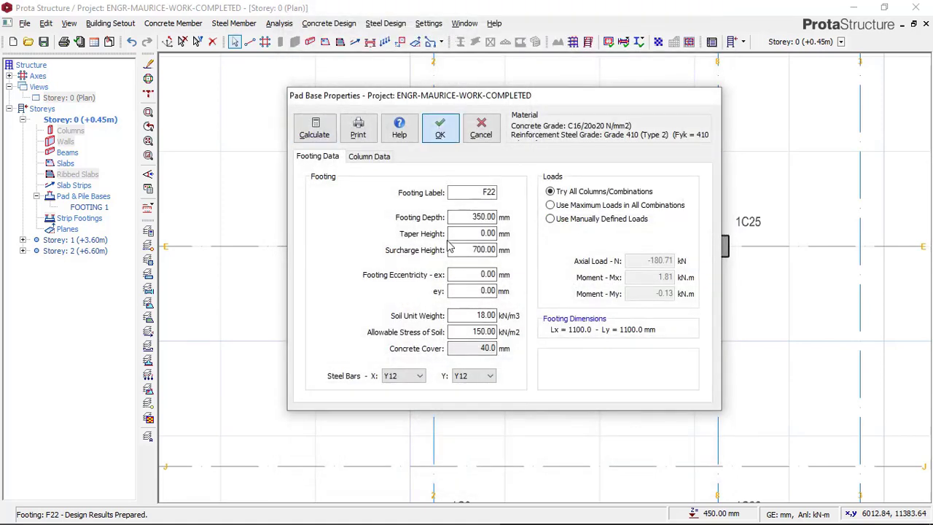
Calculate a square pad footing with 350 mm depth and Y12 bars for column 1C25 and insert it in the plan.
{"action": "scroll", "coordinate": [461, 217], "scroll_direction": "down", "scroll_amount": 6}
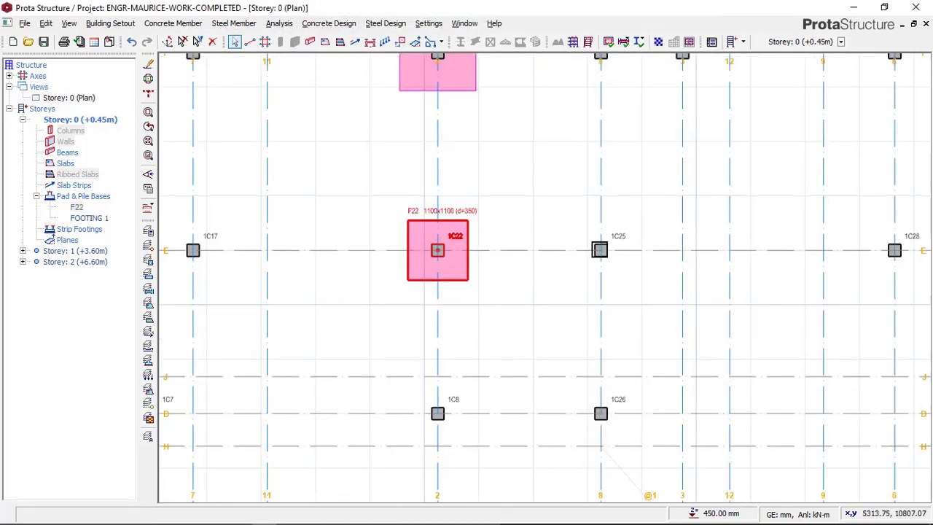
{"action": "left_click_drag", "start_coordinate": [461, 217], "coordinate": [551, 287]}
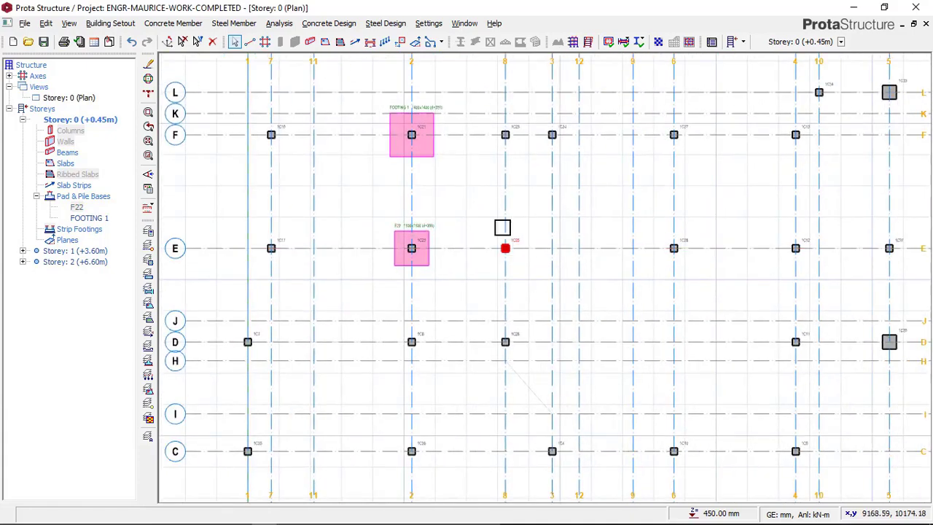
{"action": "right_click", "coordinate": [496, 217]}
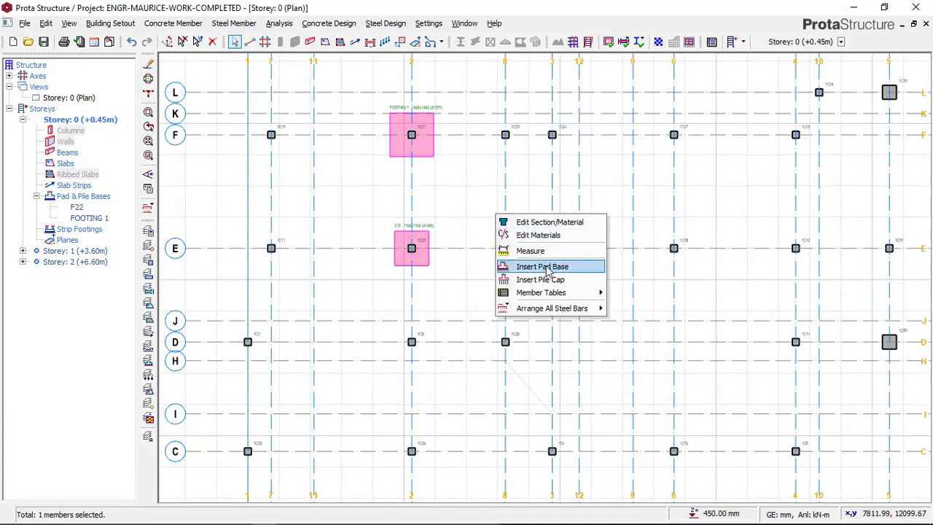
{"action": "left_click", "coordinate": [547, 267]}
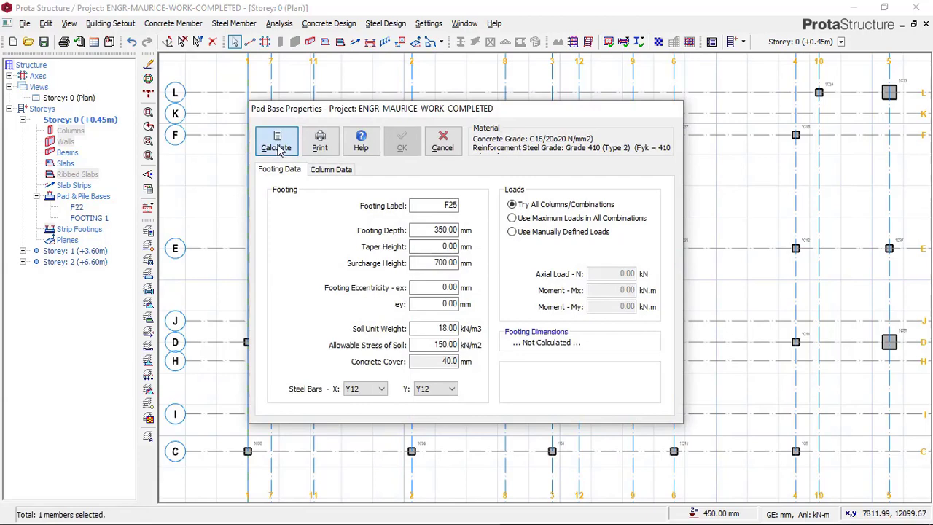
{"action": "left_click", "coordinate": [277, 148]}
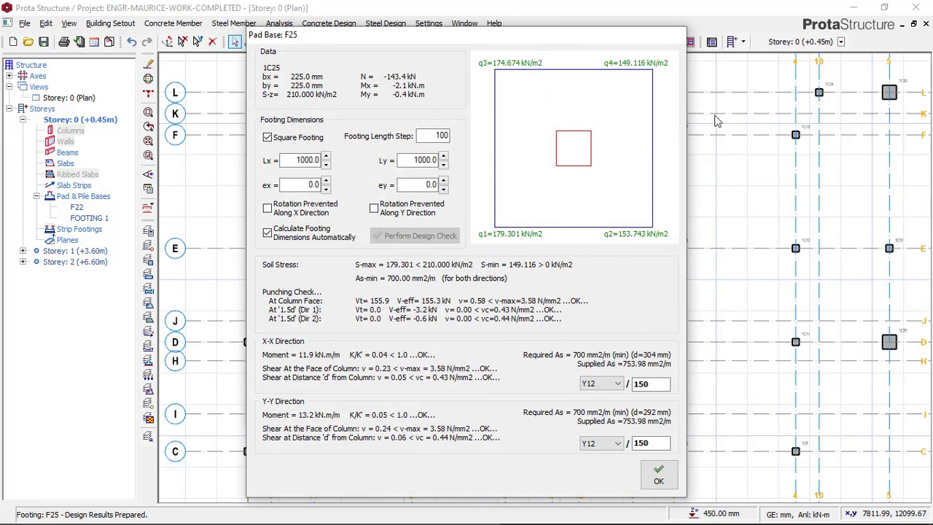
{"action": "left_click", "coordinate": [659, 474]}
{"action": "left_click", "coordinate": [408, 146]}
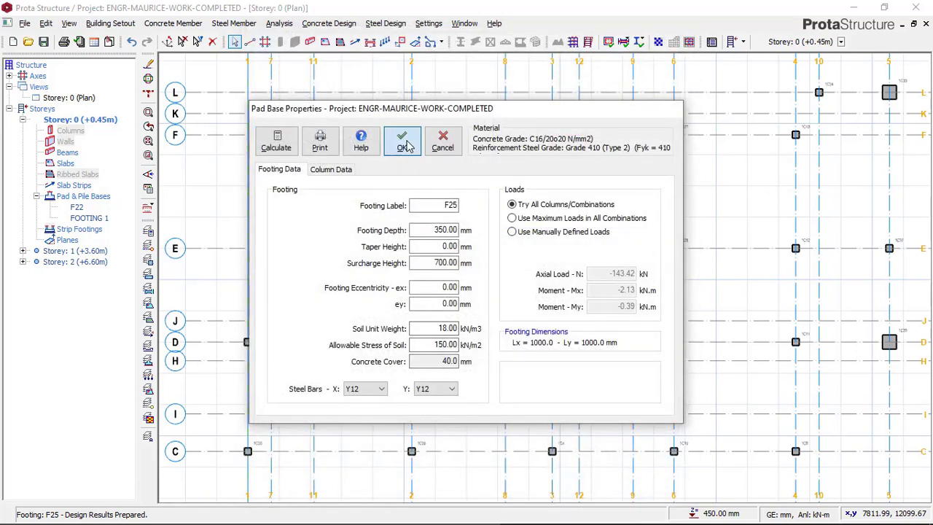
{"action": "left_click", "coordinate": [452, 149]}
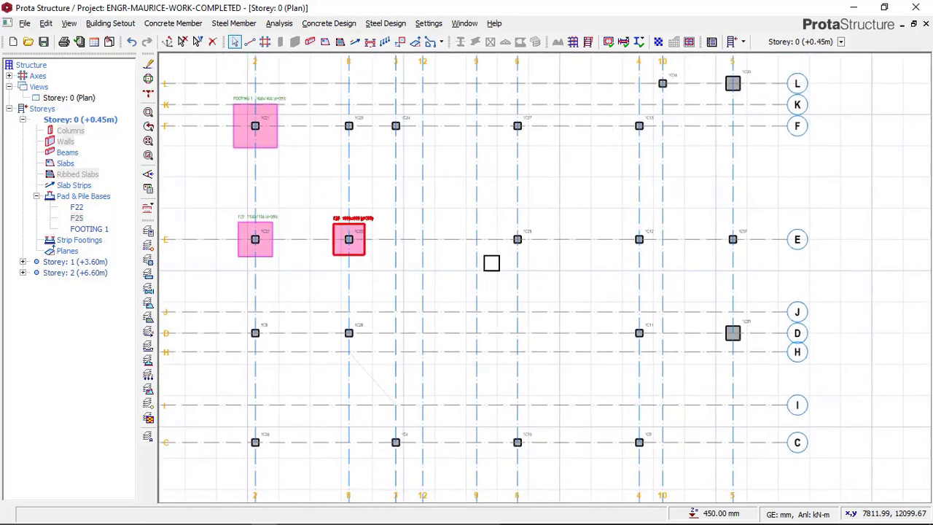
Start a pad base with 350 mm depth for column 1C28 and calculate its design results.
{"action": "scroll", "coordinate": [559, 241], "scroll_direction": "up", "scroll_amount": 2}
{"action": "scroll", "coordinate": [546, 234], "scroll_direction": "up", "scroll_amount": 1}
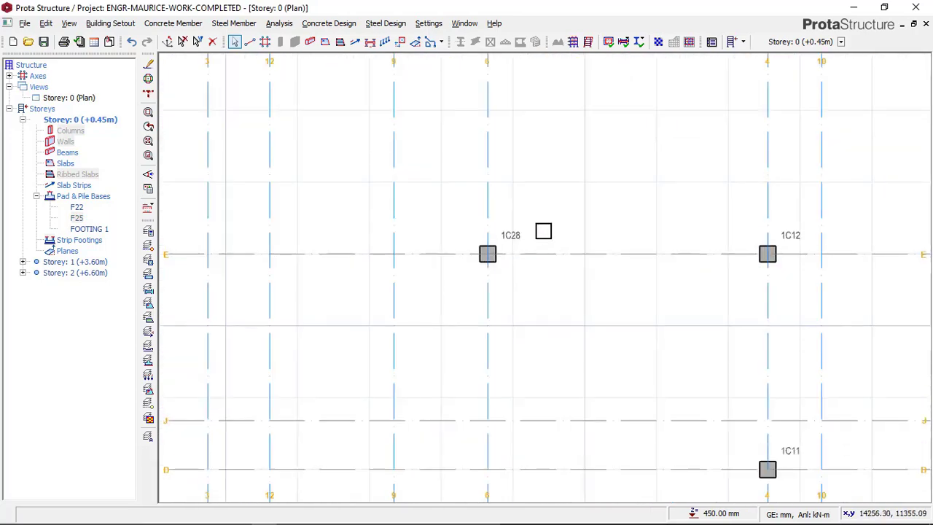
{"action": "scroll", "coordinate": [546, 229], "scroll_direction": "down", "scroll_amount": 2}
{"action": "middle_click_drag", "start_coordinate": [404, 215], "coordinate": [559, 208]}
{"action": "scroll", "coordinate": [452, 223], "scroll_direction": "up", "scroll_amount": 4}
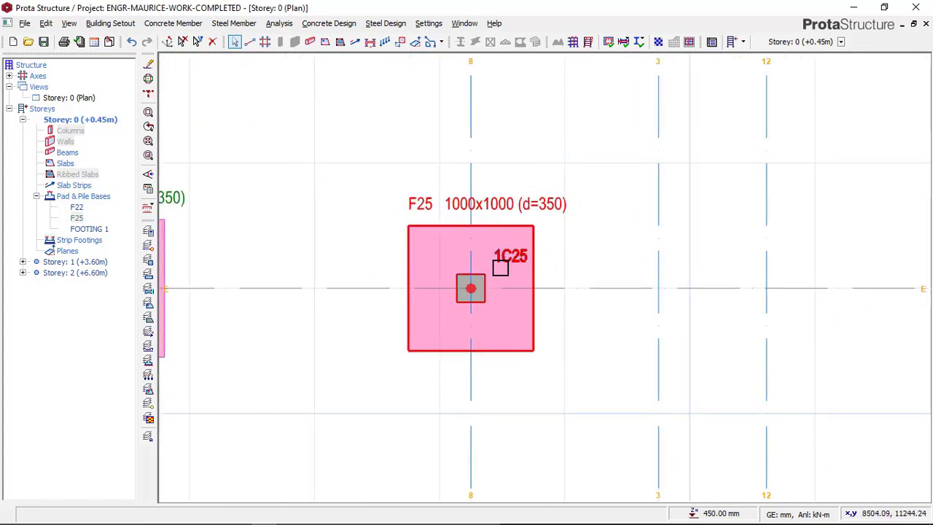
{"action": "scroll", "coordinate": [501, 261], "scroll_direction": "down", "scroll_amount": 3}
{"action": "middle_click_drag", "start_coordinate": [624, 231], "coordinate": [504, 234]}
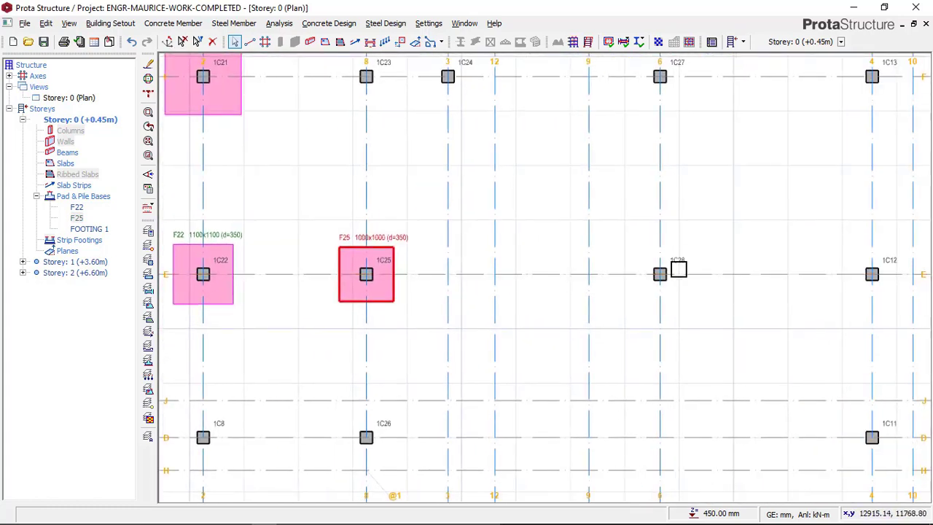
{"action": "left_click", "coordinate": [675, 269]}
{"action": "scroll", "coordinate": [642, 239], "scroll_direction": "up", "scroll_amount": 1}
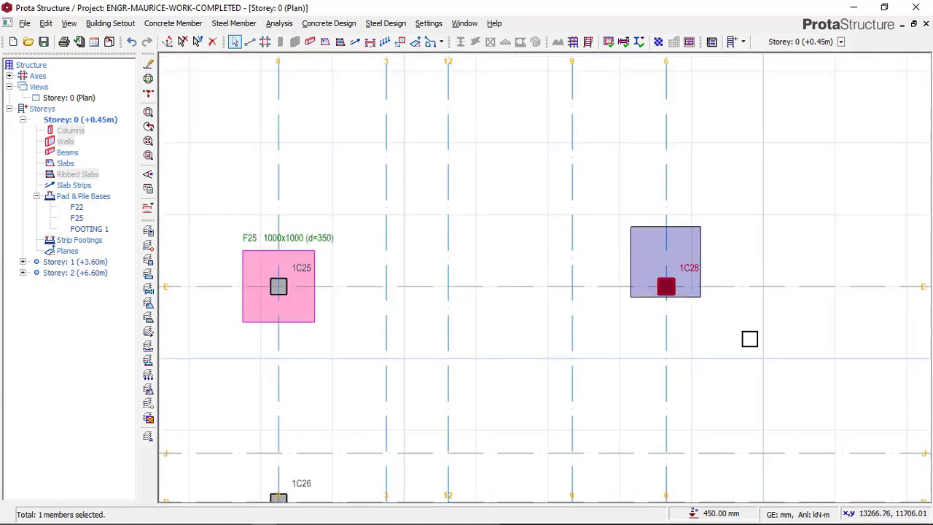
{"action": "right_click", "coordinate": [625, 249]}
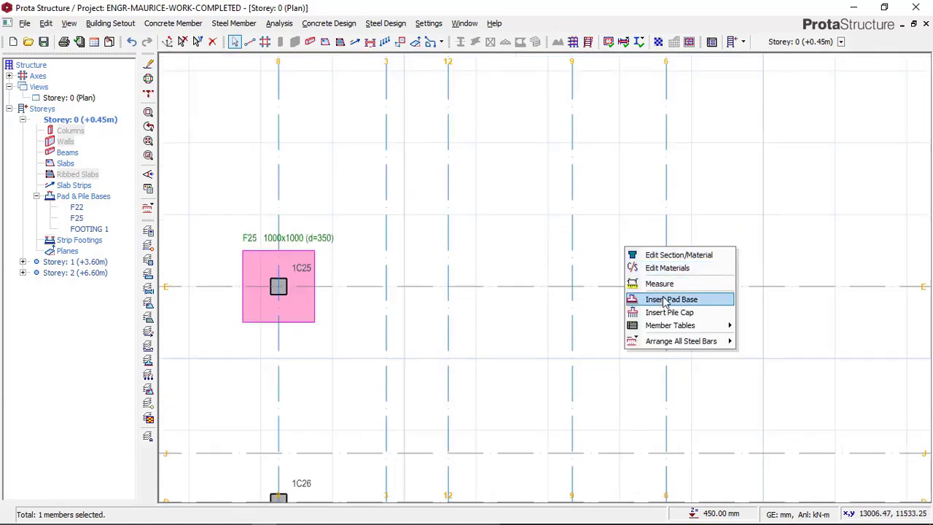
{"action": "left_click", "coordinate": [665, 300]}
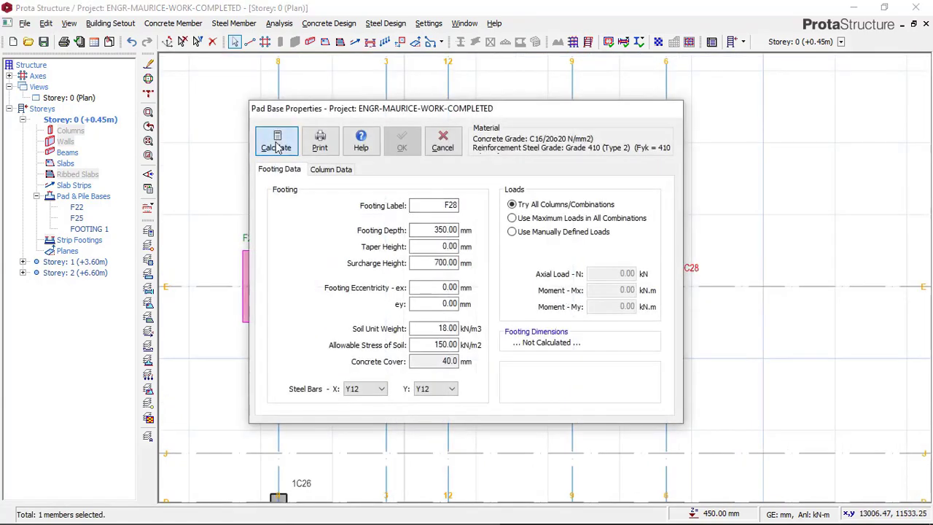
{"action": "left_click", "coordinate": [278, 144]}
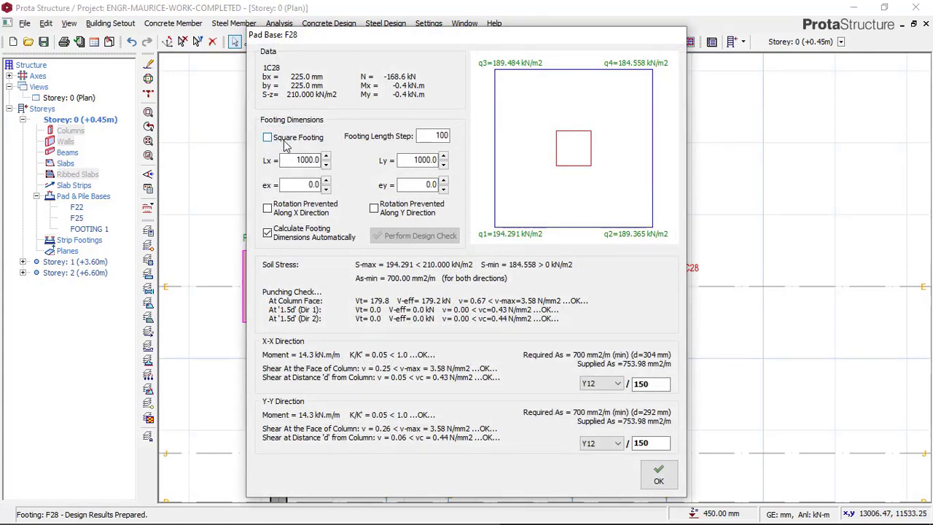
Try enlarging the 1C28 footing by raising Lx to 1400 mm and Ly to 1100 mm.
{"action": "left_click", "coordinate": [326, 157]}
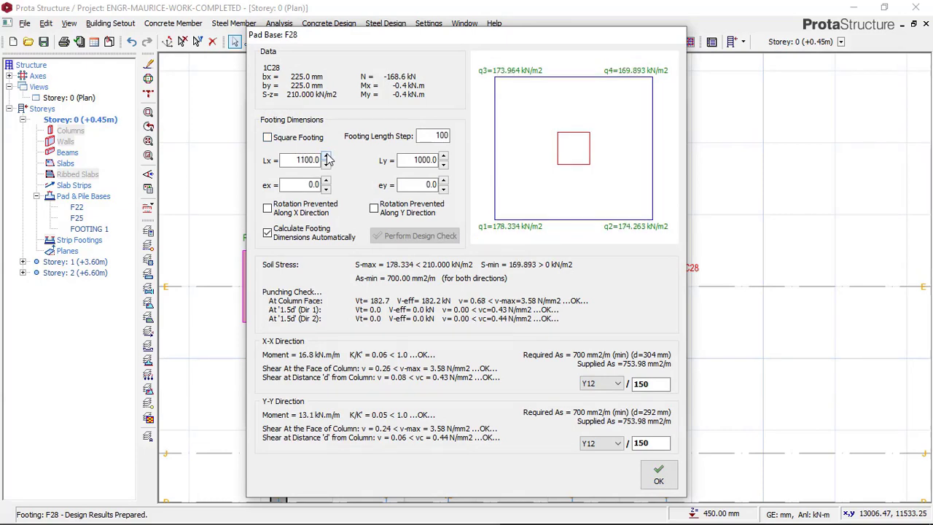
{"action": "left_click", "coordinate": [326, 157]}
{"action": "left_click", "coordinate": [326, 156]}
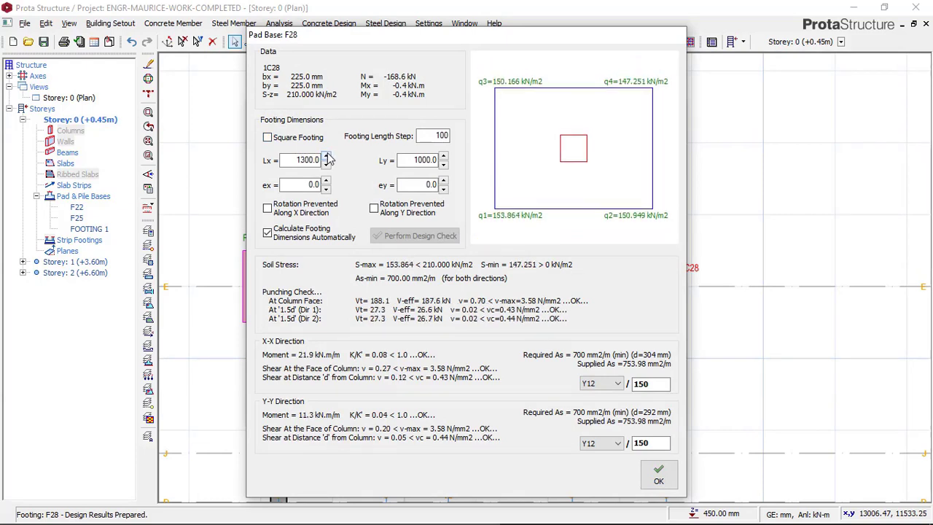
{"action": "left_click", "coordinate": [326, 157]}
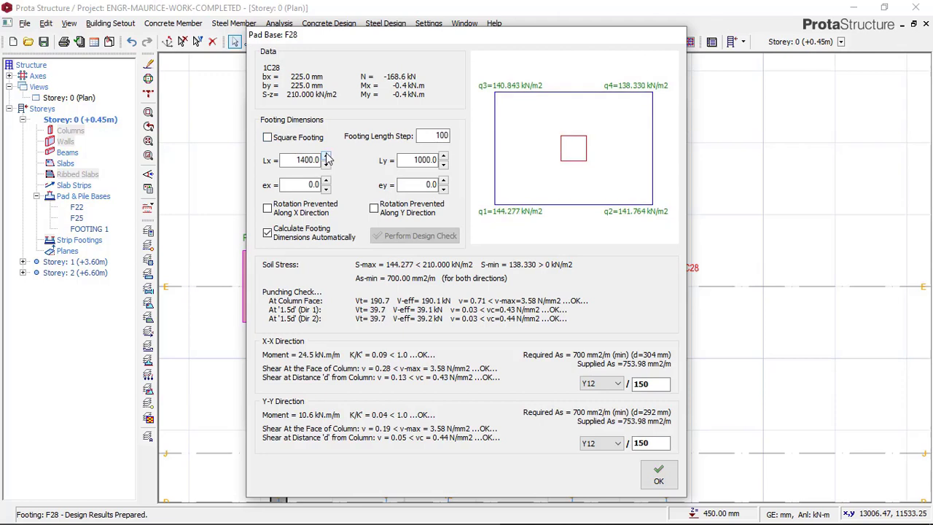
{"action": "left_click", "coordinate": [443, 156]}
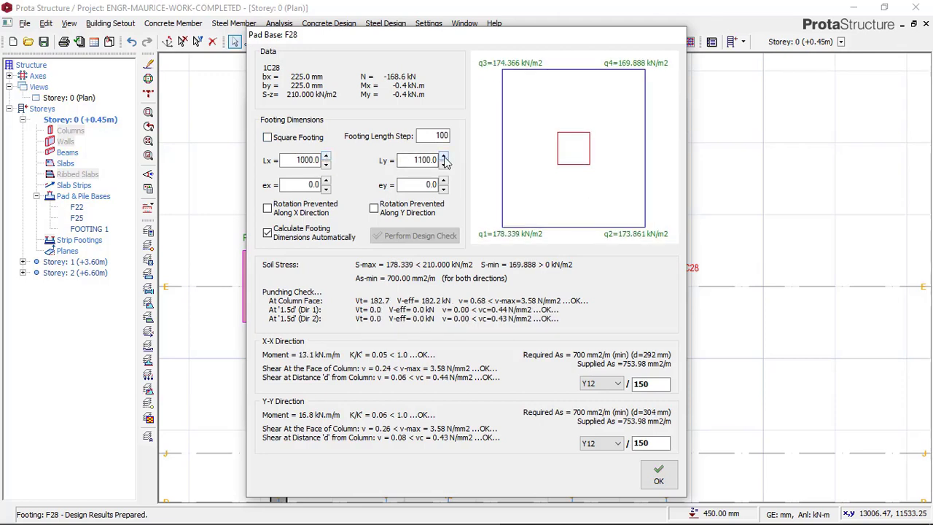
Set the footing's Lx to 1500 mm with Ly at 1000 mm, and insert the rectangular footing under column 1C28.
{"action": "left_click", "coordinate": [326, 156]}
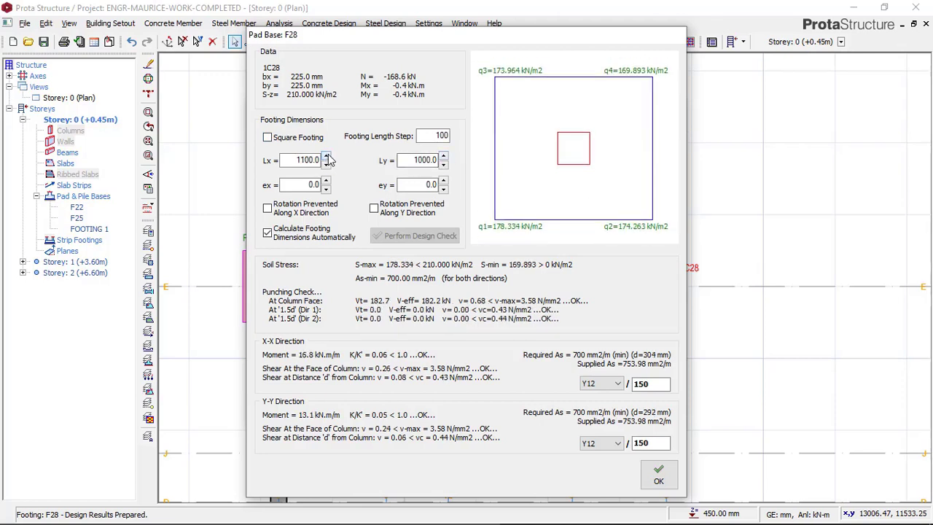
{"action": "left_click", "coordinate": [326, 157]}
{"action": "left_click", "coordinate": [326, 157]}
{"action": "left_click", "coordinate": [326, 157]}
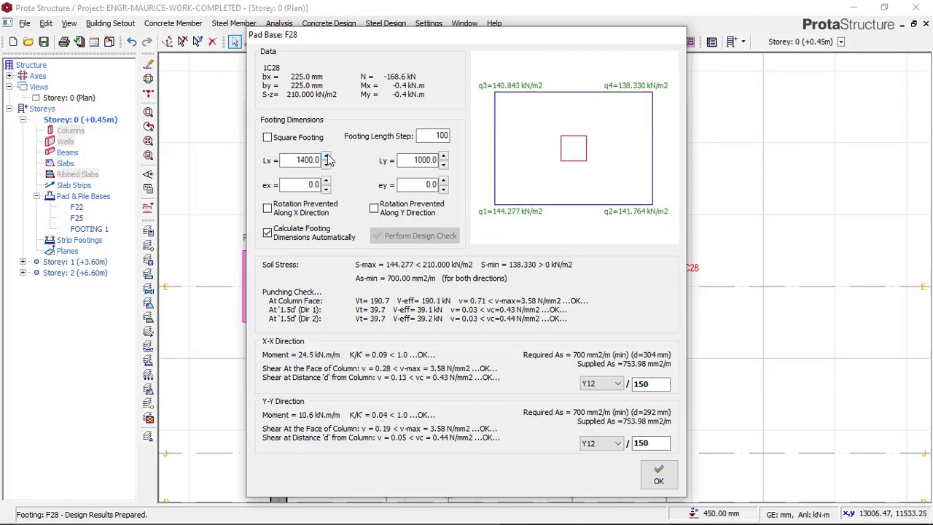
{"action": "left_click", "coordinate": [326, 157]}
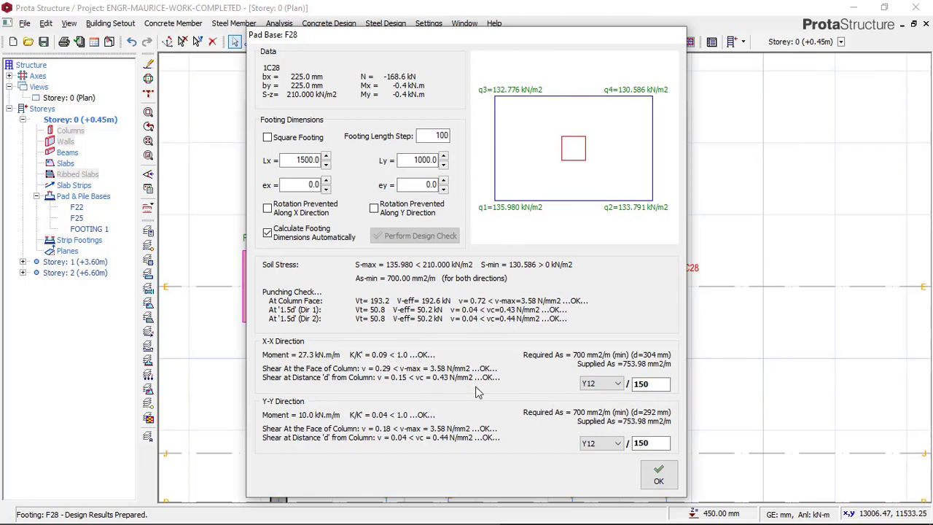
{"action": "left_click", "coordinate": [658, 474]}
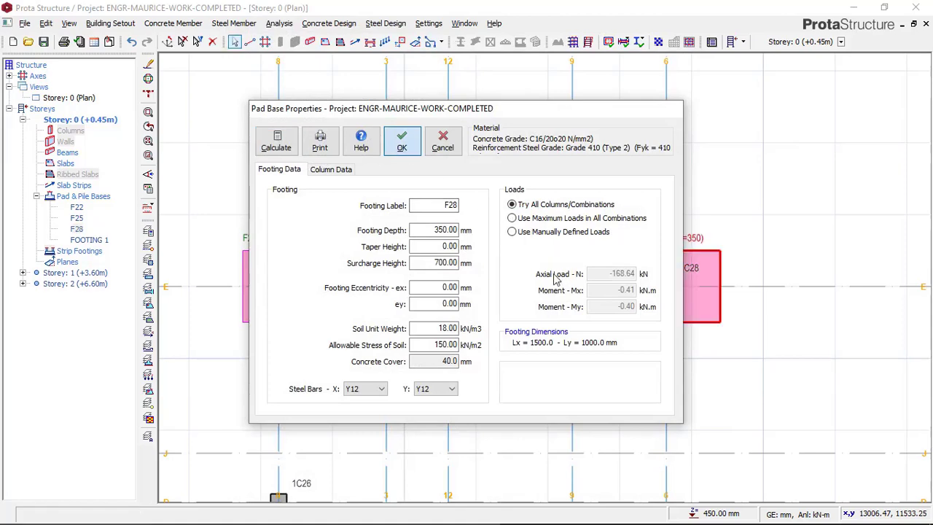
Examine the rectangular footing under column 1C28 in the plan and with the Storey 0 view switched to 3D.
{"action": "scroll", "coordinate": [715, 305], "scroll_direction": "up", "scroll_amount": 4}
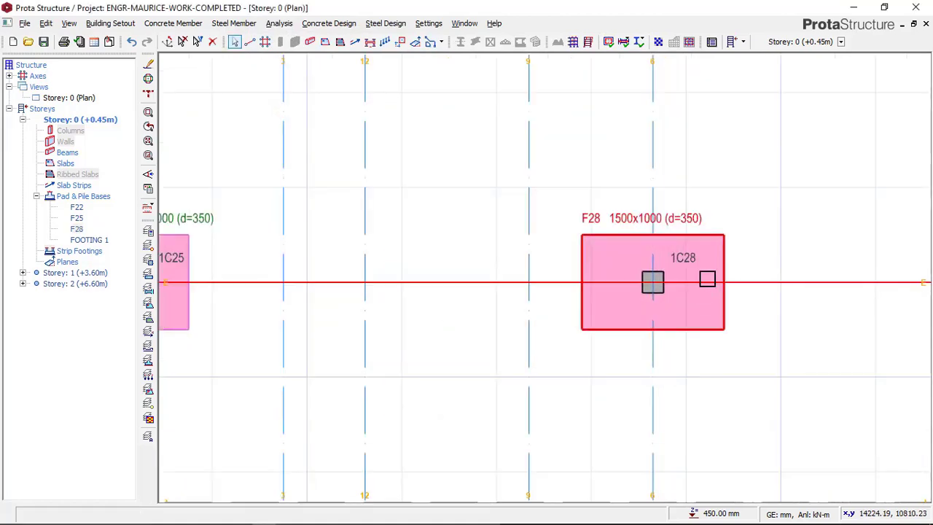
{"action": "scroll", "coordinate": [727, 223], "scroll_direction": "up", "scroll_amount": 1}
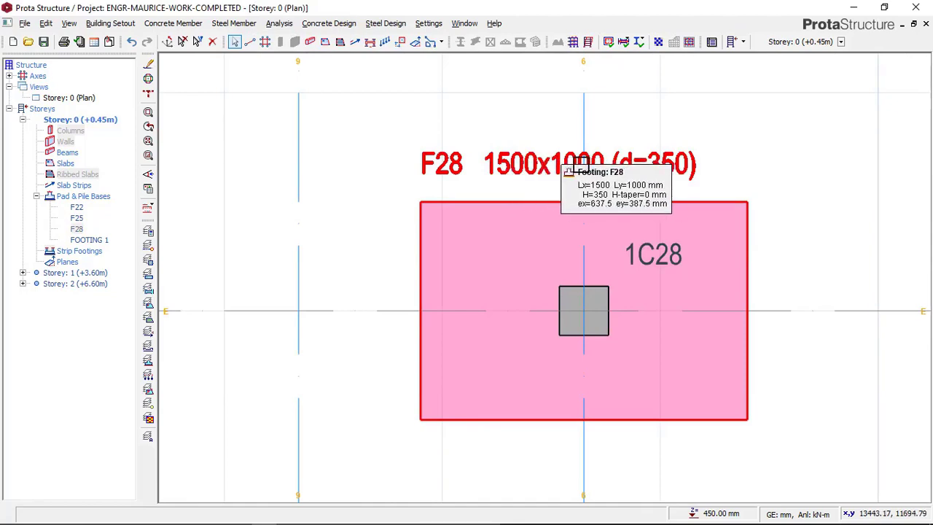
{"action": "scroll", "coordinate": [584, 167], "scroll_direction": "down", "scroll_amount": 3}
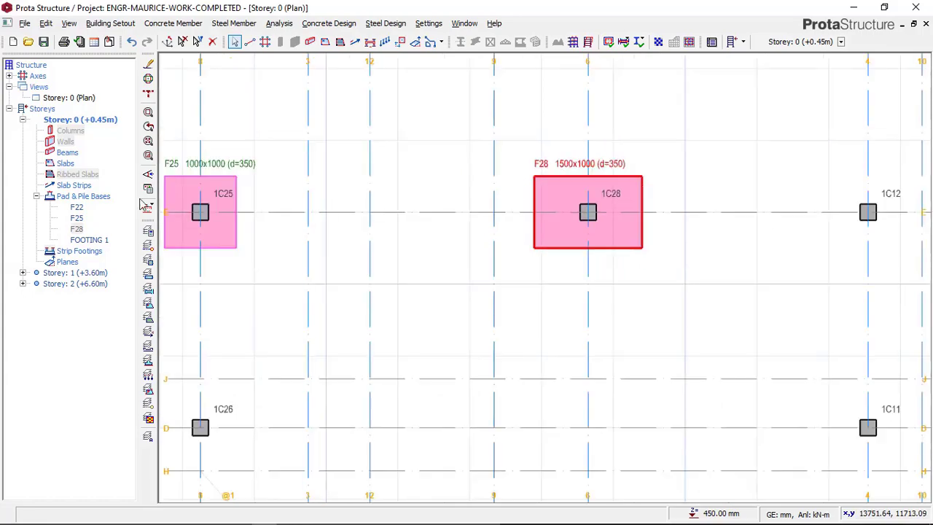
{"action": "left_click", "coordinate": [85, 103]}
{"action": "right_click", "coordinate": [85, 103]}
{"action": "left_click", "coordinate": [129, 115]}
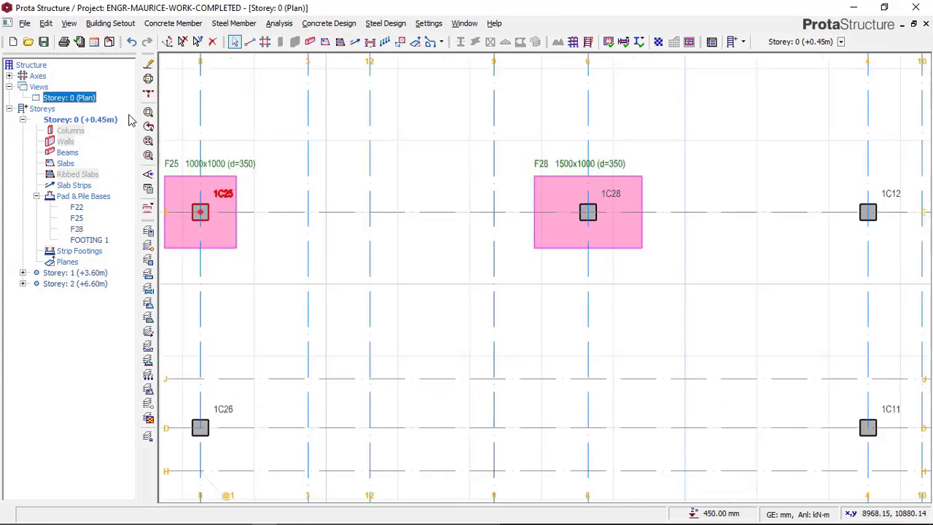
{"action": "scroll", "coordinate": [641, 306], "scroll_direction": "up", "scroll_amount": 5}
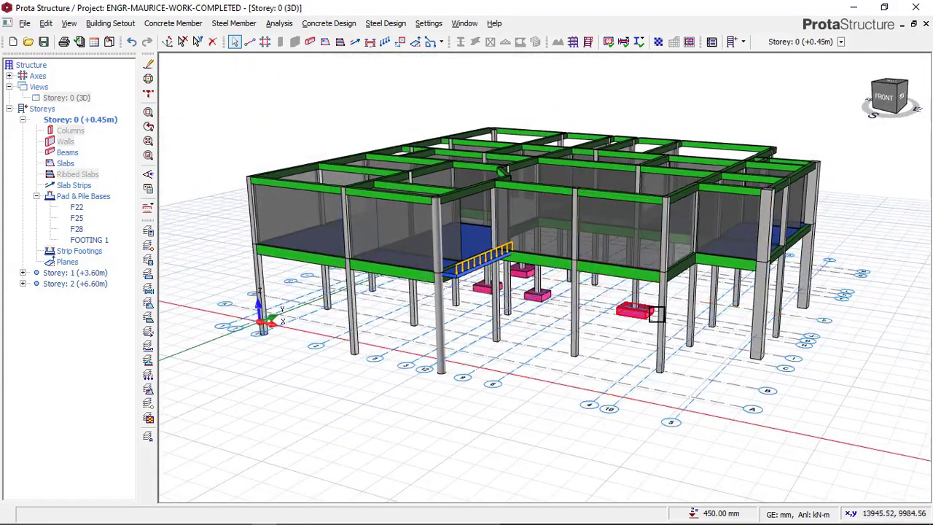
{"action": "scroll", "coordinate": [656, 312], "scroll_direction": "up", "scroll_amount": 6}
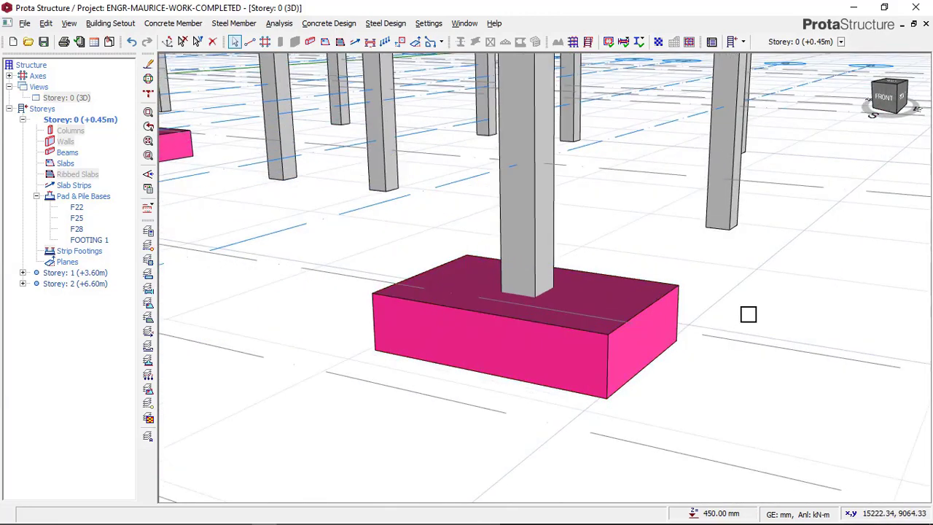
{"action": "middle_click_drag", "start_coordinate": [746, 314], "coordinate": [725, 314]}
{"action": "right_click_drag", "start_coordinate": [725, 314], "coordinate": [706, 316]}
{"action": "middle_click_drag", "start_coordinate": [761, 310], "coordinate": [619, 347]}
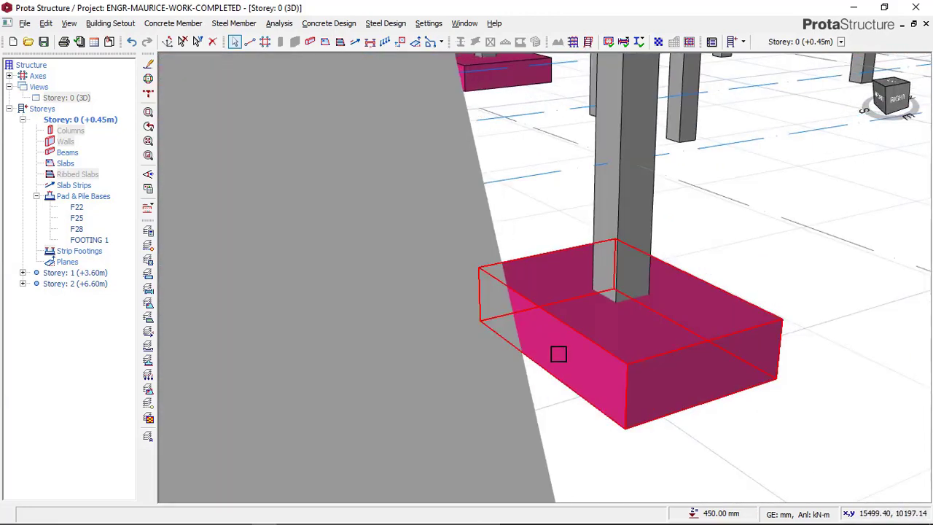
Examine the pad footings under the Storey 0 columns up close and within the whole structure in the 3D view.
{"action": "right_click_drag", "start_coordinate": [691, 329], "coordinate": [677, 324]}
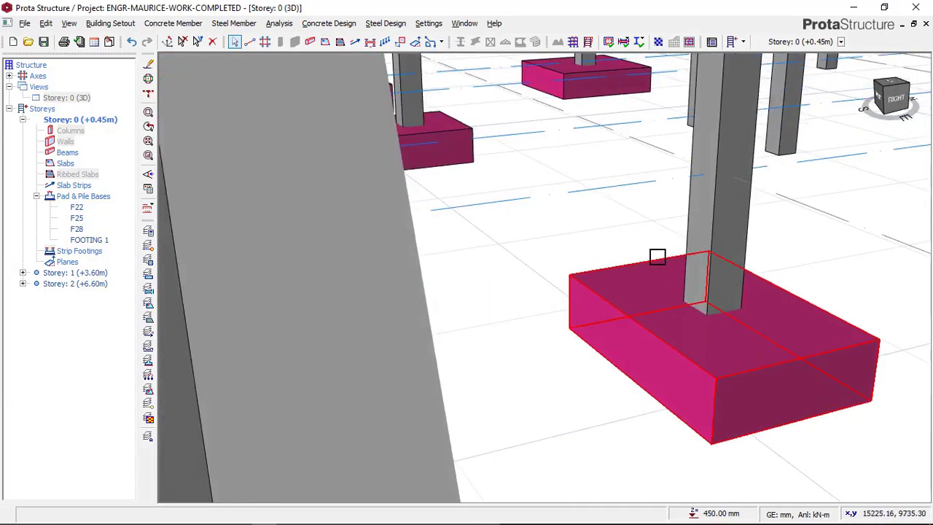
{"action": "scroll", "coordinate": [463, 167], "scroll_direction": "down", "scroll_amount": 2}
{"action": "scroll", "coordinate": [463, 145], "scroll_direction": "up", "scroll_amount": 1}
{"action": "scroll", "coordinate": [495, 134], "scroll_direction": "up", "scroll_amount": 3}
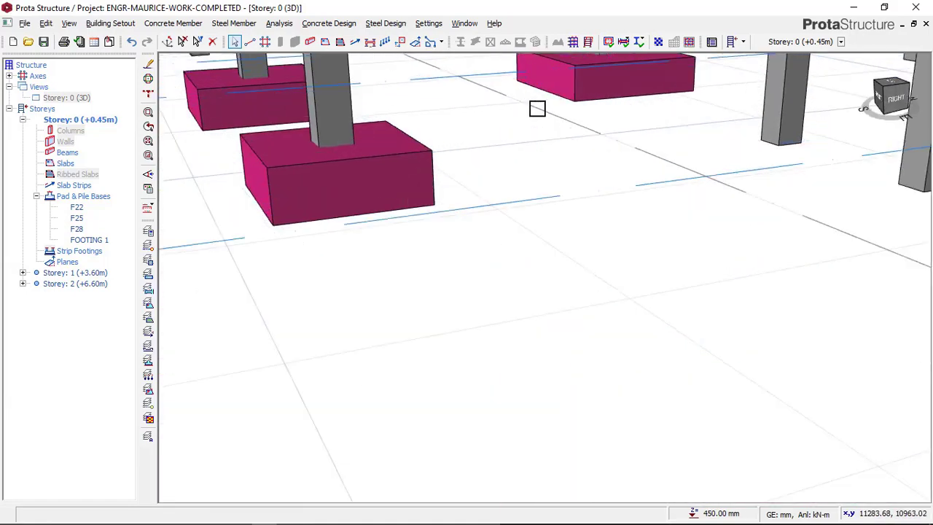
{"action": "scroll", "coordinate": [310, 156], "scroll_direction": "up", "scroll_amount": 2}
{"action": "scroll", "coordinate": [416, 219], "scroll_direction": "down", "scroll_amount": 4}
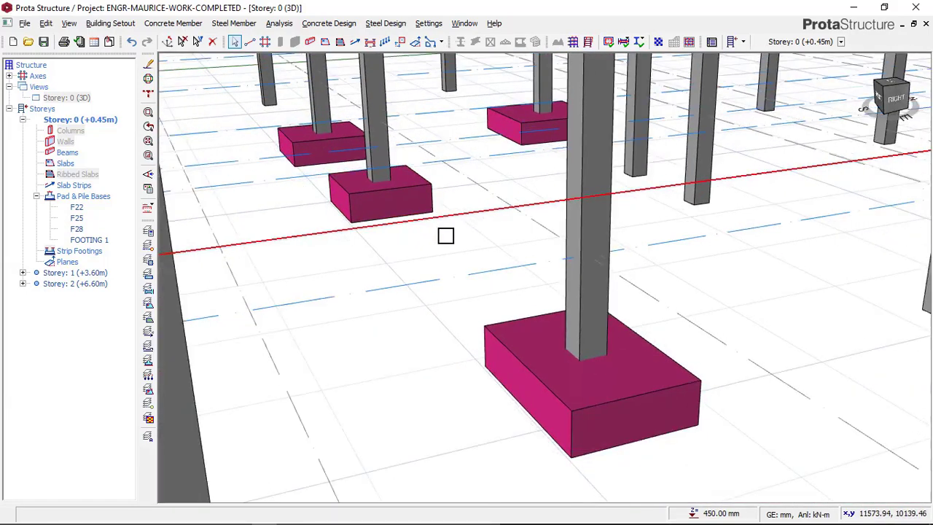
{"action": "scroll", "coordinate": [452, 241], "scroll_direction": "up", "scroll_amount": 4}
{"action": "scroll", "coordinate": [465, 250], "scroll_direction": "down", "scroll_amount": 5}
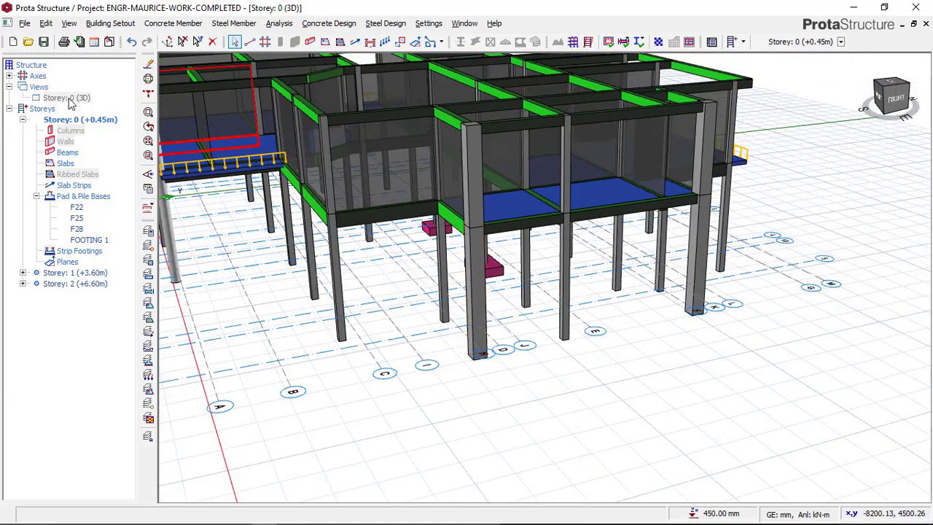
Switch the Storey 0 view from 3D back to plan.
{"action": "left_click", "coordinate": [72, 97]}
{"action": "right_click", "coordinate": [71, 97]}
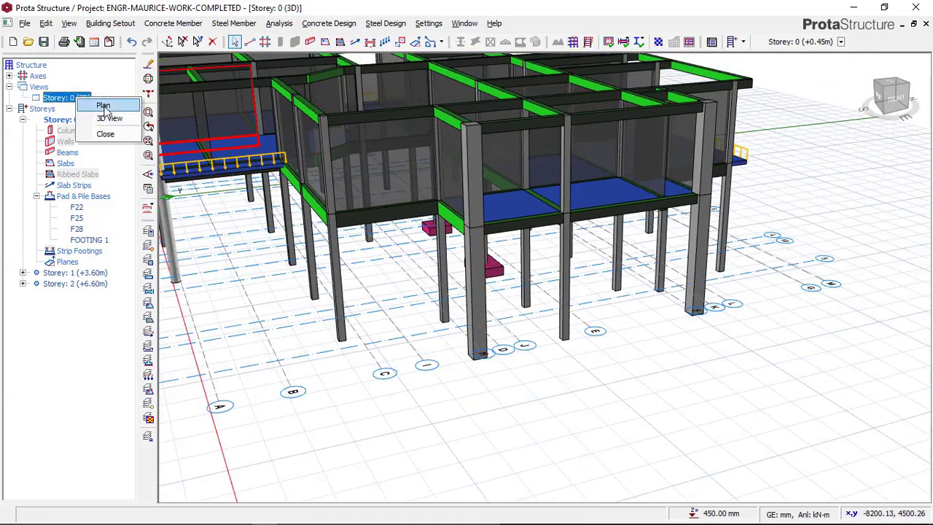
{"action": "left_click", "coordinate": [103, 107]}
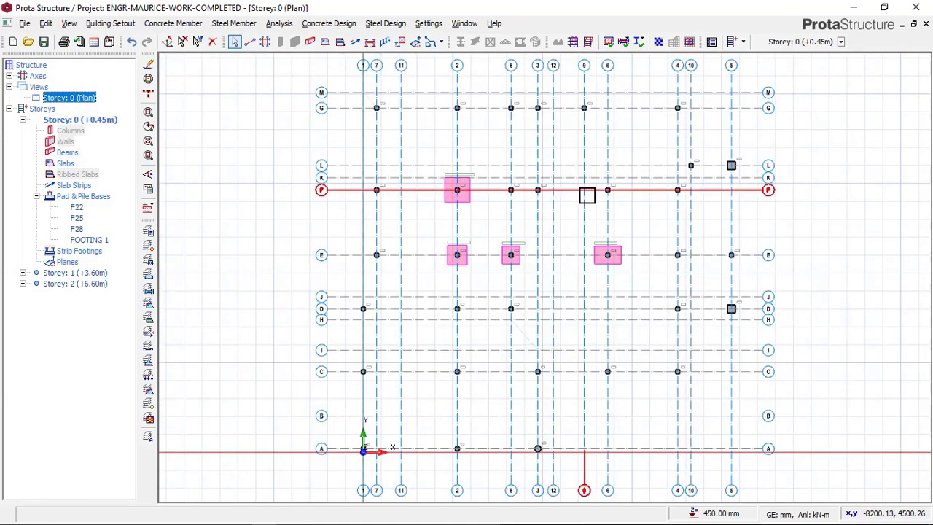
Insert pad bases under all six columns along axis G together, leaving the option to create a typical footing off.
{"action": "scroll", "coordinate": [425, 168], "scroll_direction": "up", "scroll_amount": 3}
{"action": "scroll", "coordinate": [419, 144], "scroll_direction": "up", "scroll_amount": 3}
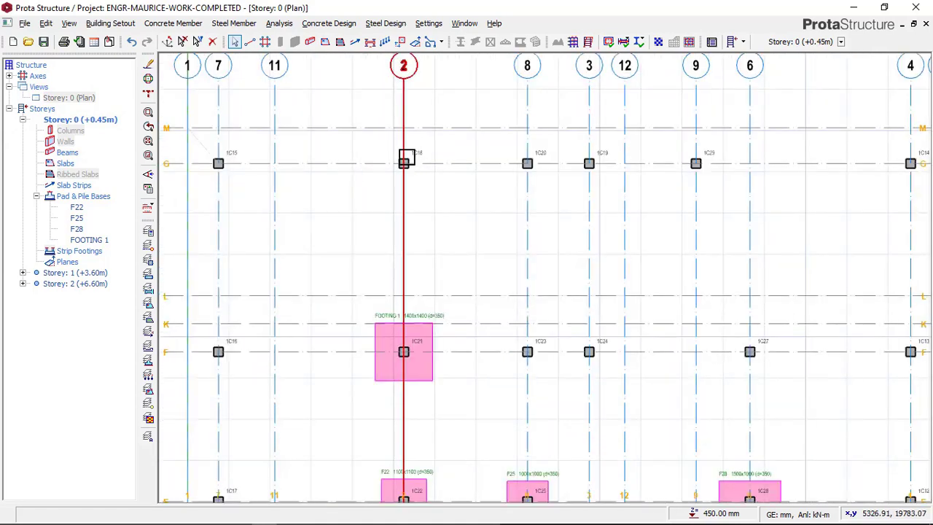
{"action": "scroll", "coordinate": [404, 144], "scroll_direction": "up", "scroll_amount": 1}
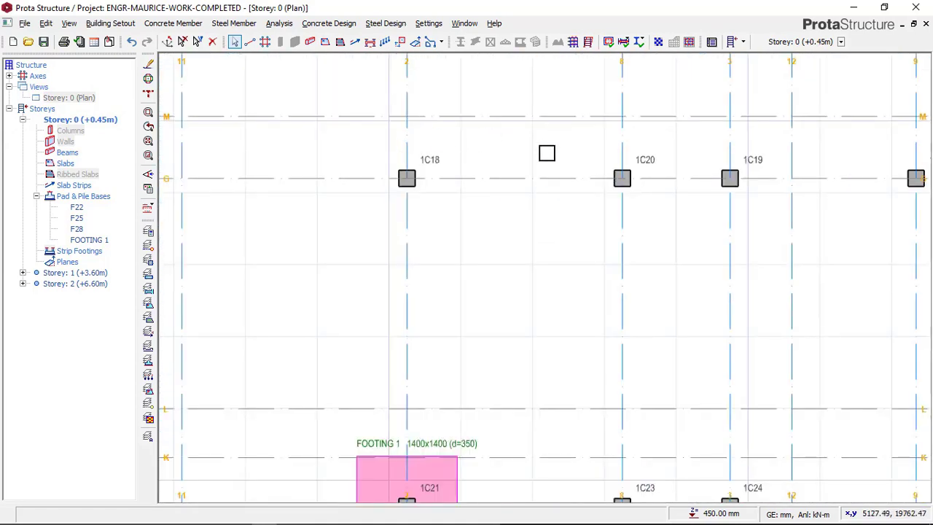
{"action": "scroll", "coordinate": [413, 182], "scroll_direction": "down", "scroll_amount": 3}
{"action": "scroll", "coordinate": [364, 181], "scroll_direction": "down", "scroll_amount": 2}
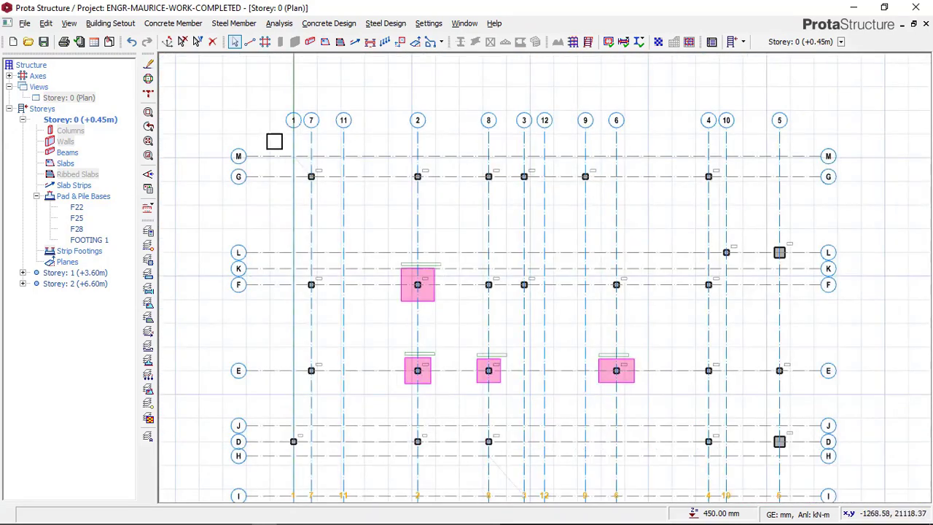
{"action": "left_click_drag", "start_coordinate": [264, 129], "coordinate": [763, 214]}
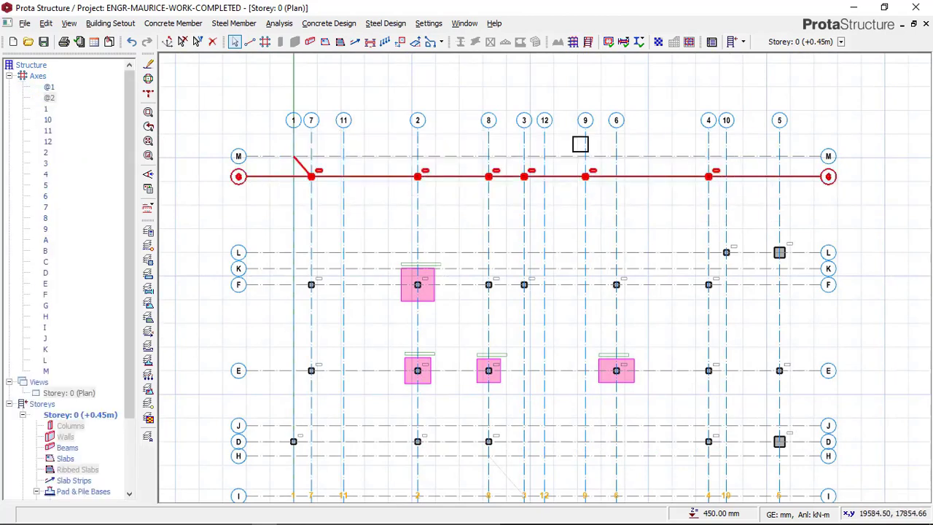
{"action": "right_click", "coordinate": [470, 96]}
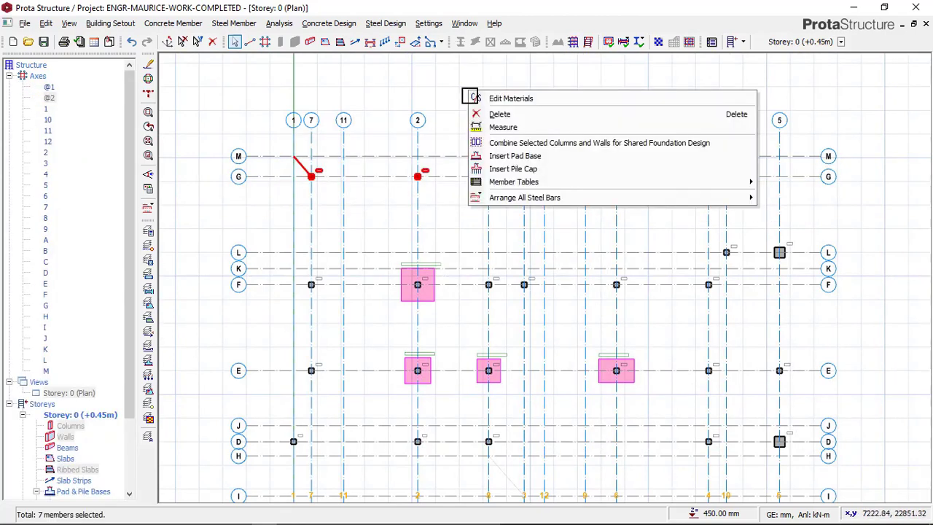
{"action": "left_click", "coordinate": [520, 156]}
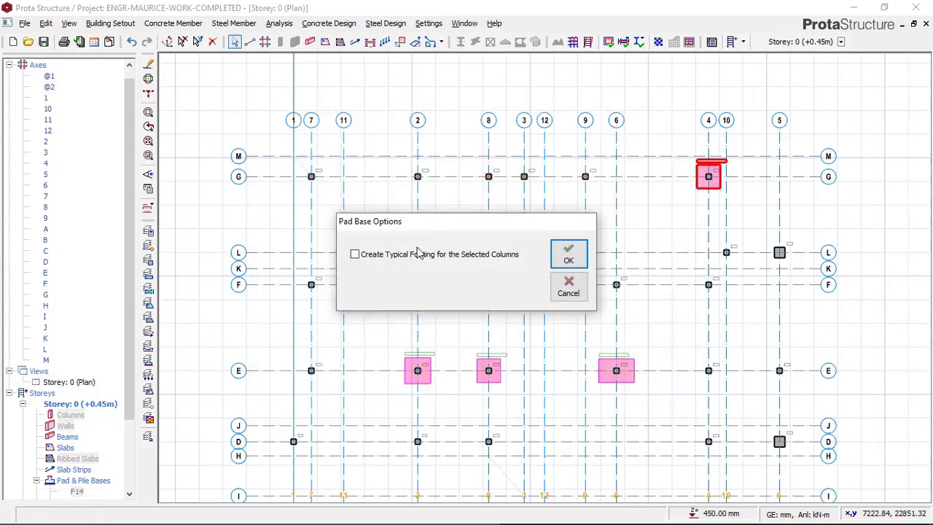
{"action": "left_click", "coordinate": [581, 255]}
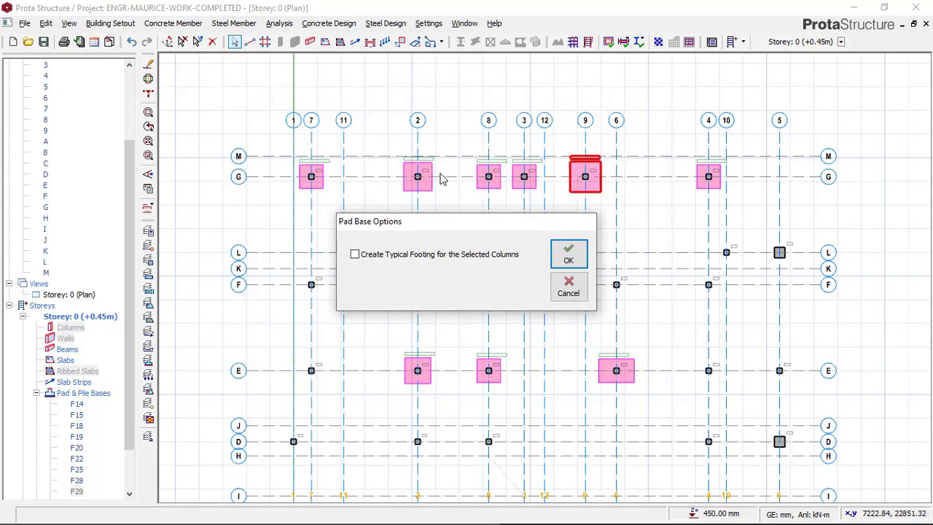
{"action": "key", "text": "Return"}
Examine the labels and sizes of the new axis G footings in plan, and locate the axis F columns without footings.
{"action": "scroll", "coordinate": [438, 173], "scroll_direction": "up", "scroll_amount": 3}
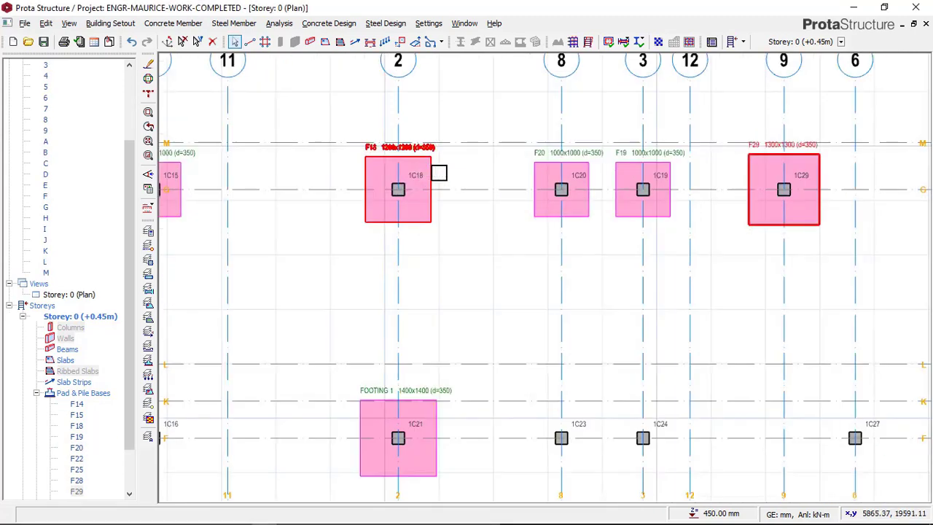
{"action": "scroll", "coordinate": [406, 173], "scroll_direction": "down", "scroll_amount": 3}
{"action": "scroll", "coordinate": [576, 175], "scroll_direction": "up", "scroll_amount": 1}
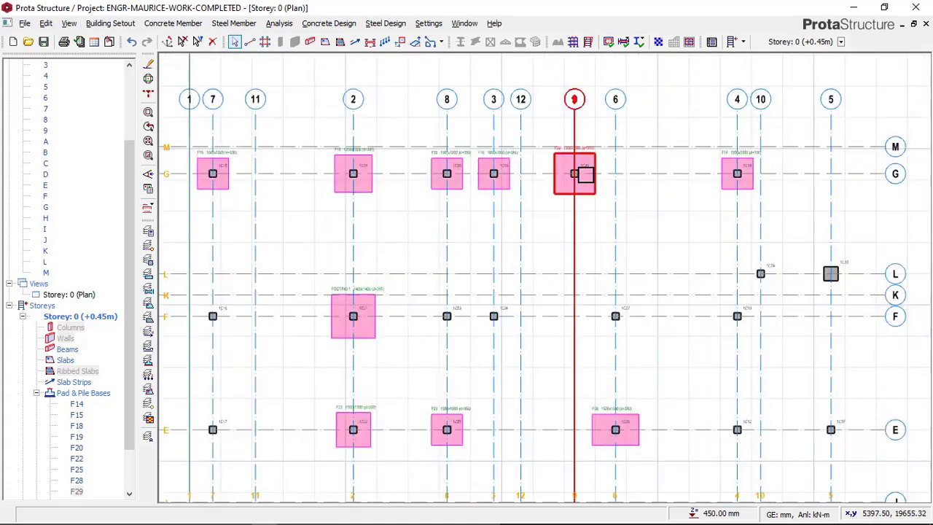
{"action": "scroll", "coordinate": [585, 175], "scroll_direction": "up", "scroll_amount": 2}
{"action": "scroll", "coordinate": [537, 129], "scroll_direction": "down", "scroll_amount": 3}
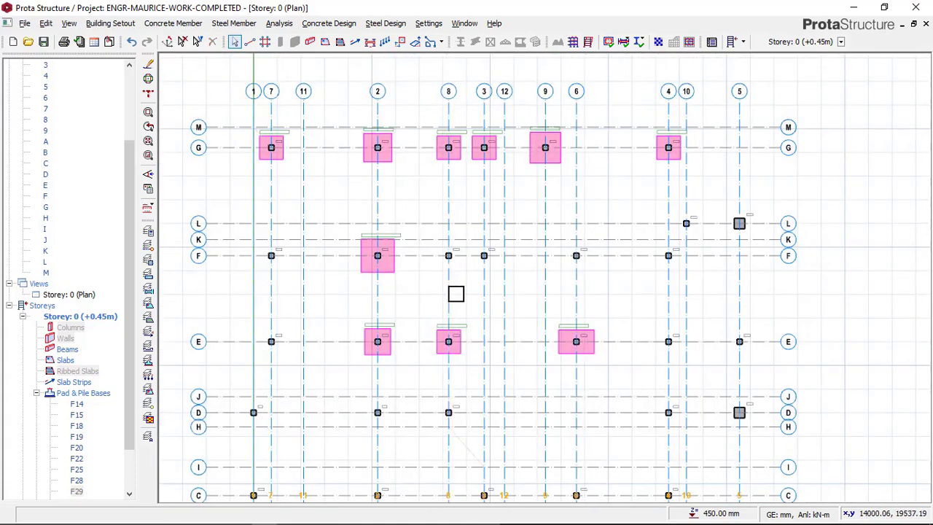
{"action": "scroll", "coordinate": [449, 250], "scroll_direction": "up", "scroll_amount": 1}
{"action": "scroll", "coordinate": [457, 251], "scroll_direction": "up", "scroll_amount": 2}
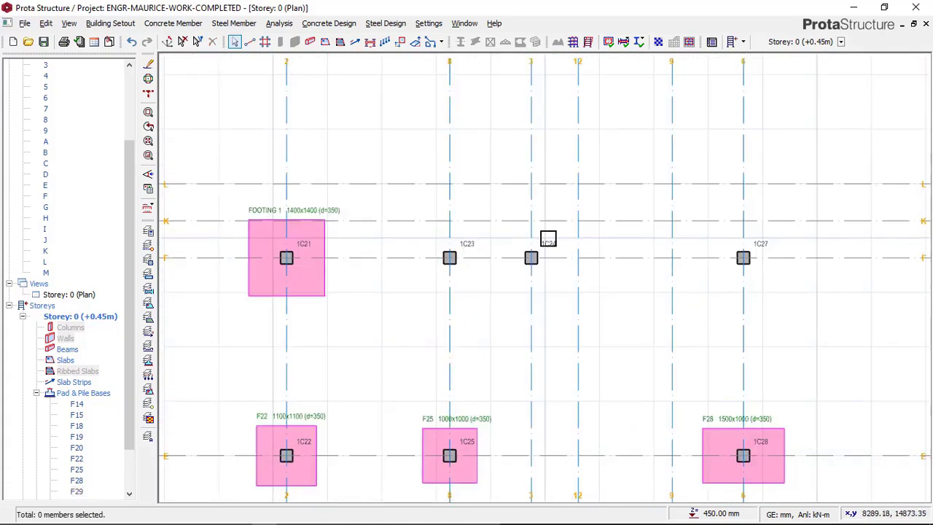
Calculate a 350 mm deep square pad base for column 1C23 and insert the 1100 x 1100 mm footing.
{"action": "left_click", "coordinate": [452, 261]}
{"action": "right_click", "coordinate": [469, 218]}
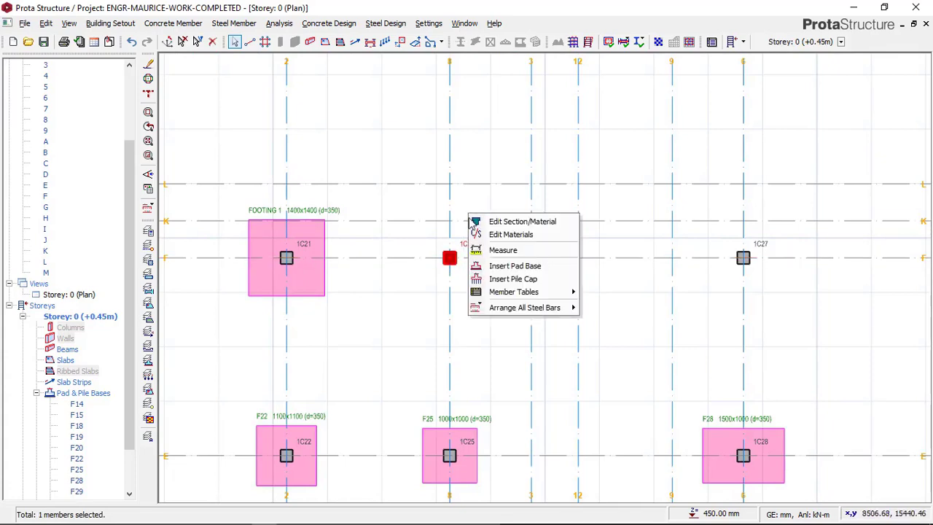
{"action": "left_click", "coordinate": [502, 266]}
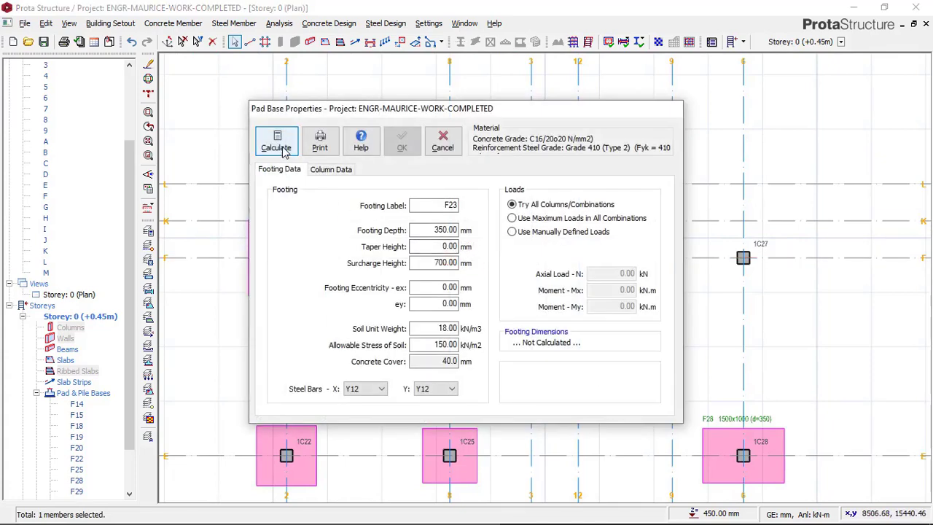
{"action": "left_click", "coordinate": [284, 146]}
{"action": "left_click", "coordinate": [285, 144]}
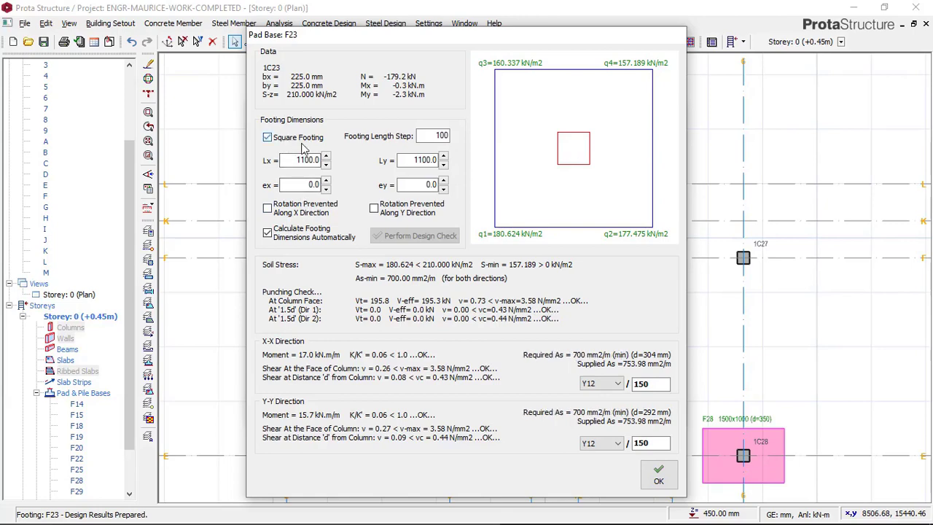
{"action": "left_click", "coordinate": [658, 475]}
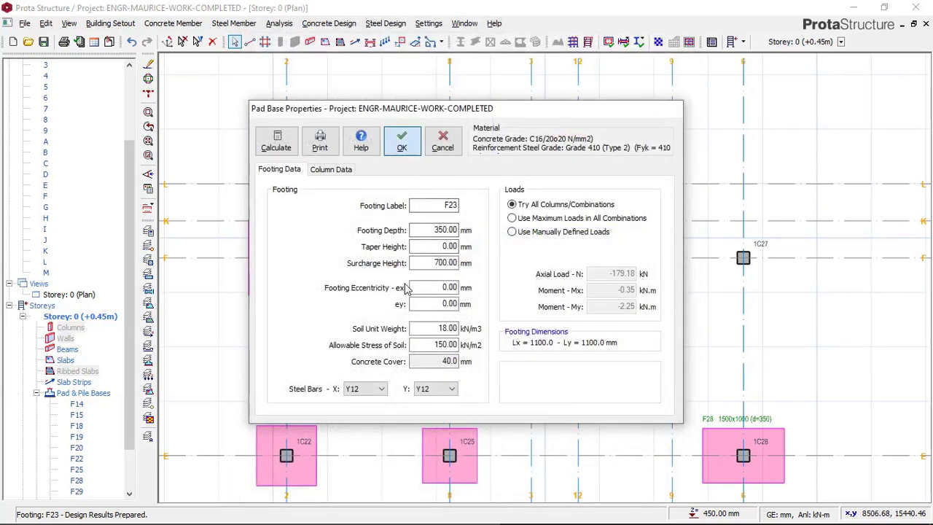
{"action": "key", "text": "Return"}
Reopen the properties of the footing under column 1C29, recalculate it to review its design checks, and accept it.
{"action": "scroll", "coordinate": [462, 270], "scroll_direction": "down", "scroll_amount": 3}
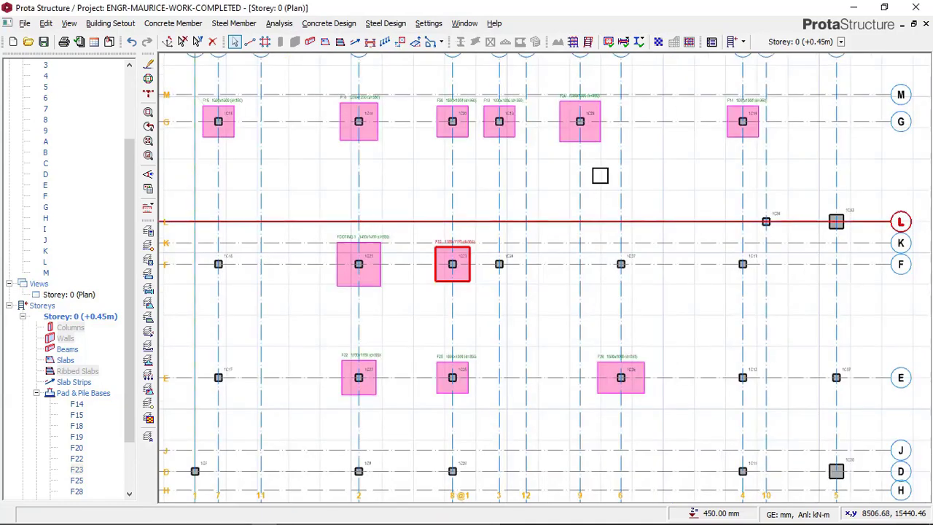
{"action": "scroll", "coordinate": [514, 208], "scroll_direction": "up", "scroll_amount": 3}
{"action": "scroll", "coordinate": [493, 172], "scroll_direction": "up", "scroll_amount": 1}
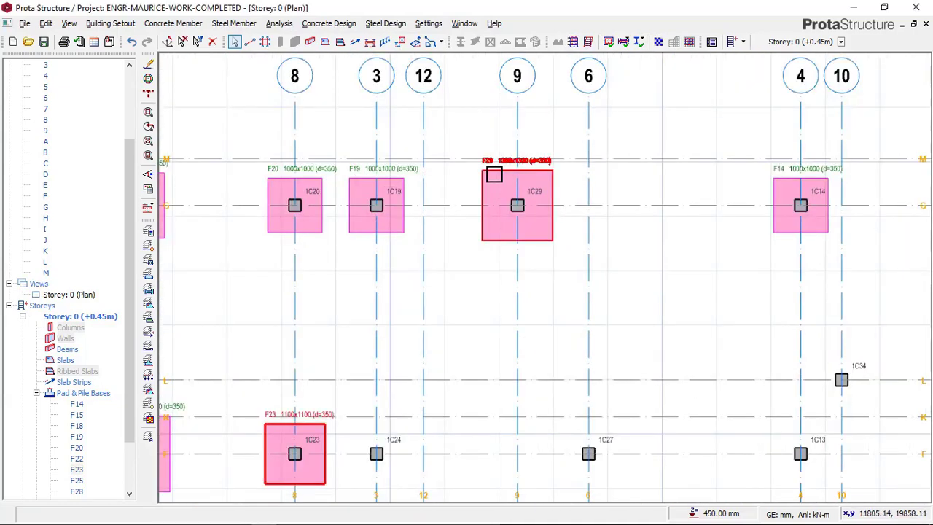
{"action": "left_click", "coordinate": [491, 175]}
{"action": "right_click", "coordinate": [490, 128]}
{"action": "left_click", "coordinate": [527, 136]}
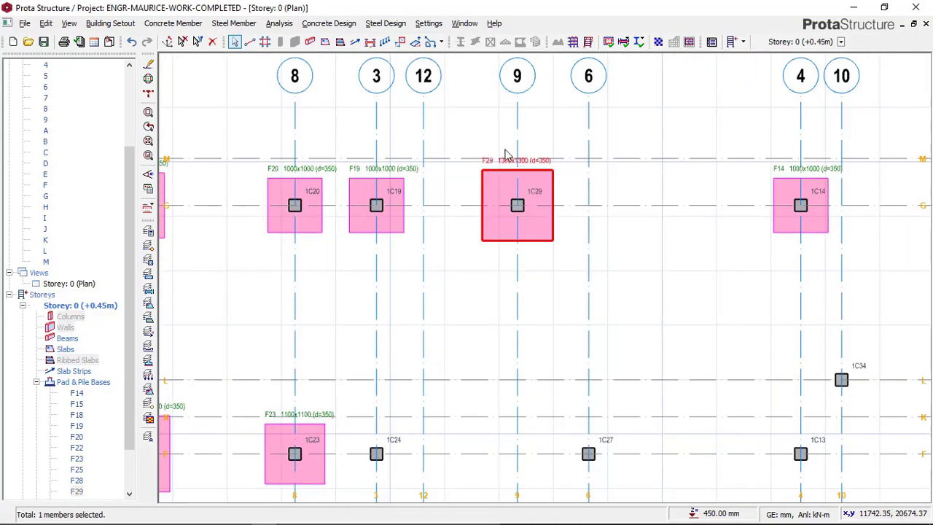
{"action": "left_click", "coordinate": [276, 140]}
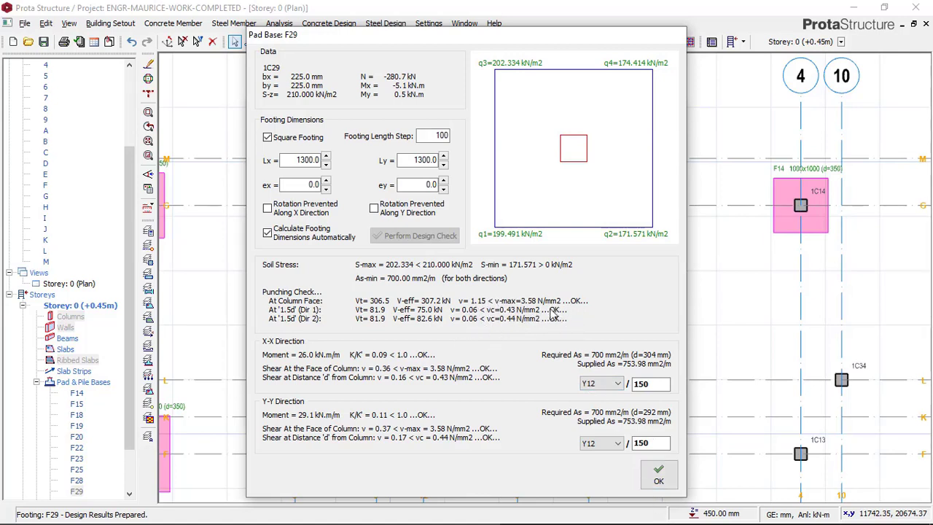
{"action": "left_click", "coordinate": [658, 475]}
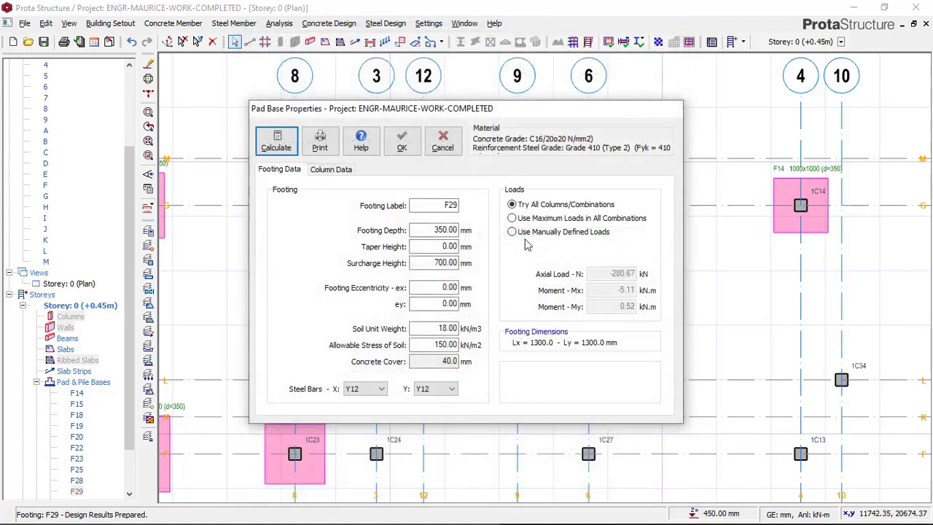
{"action": "left_click", "coordinate": [401, 143]}
Start a pad base for column 1C26 with a footing depth of 200 mm and calculate its design results.
{"action": "scroll", "coordinate": [548, 188], "scroll_direction": "down", "scroll_amount": 2}
{"action": "middle_click_drag", "start_coordinate": [523, 287], "coordinate": [714, 120]}
{"action": "scroll", "coordinate": [713, 121], "scroll_direction": "down", "scroll_amount": 1}
{"action": "scroll", "coordinate": [466, 314], "scroll_direction": "down", "scroll_amount": 1}
{"action": "middle_click_drag", "start_coordinate": [365, 322], "coordinate": [287, 276]}
{"action": "scroll", "coordinate": [571, 337], "scroll_direction": "up", "scroll_amount": 3}
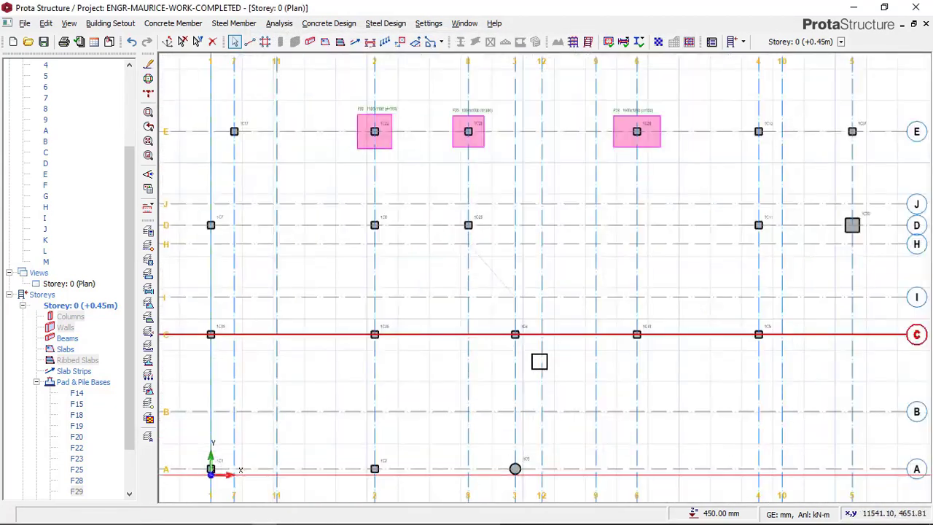
{"action": "left_click", "coordinate": [478, 222]}
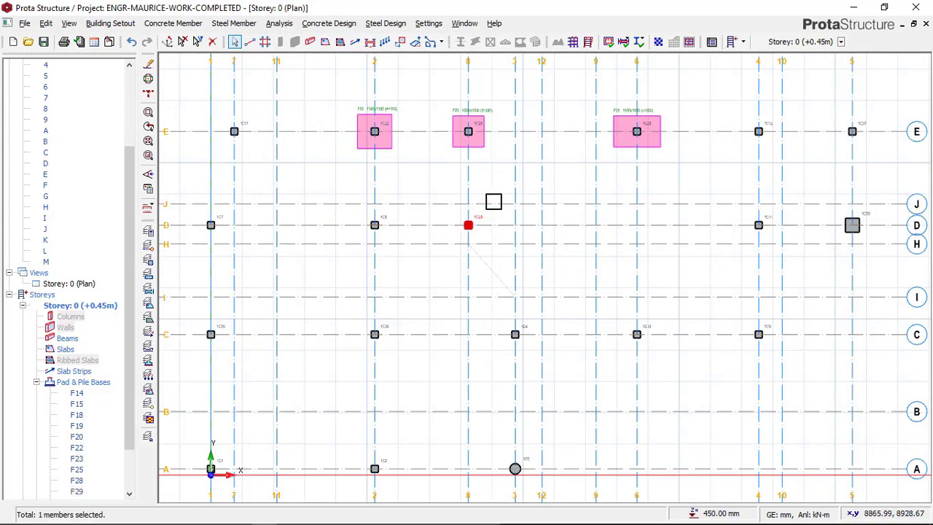
{"action": "right_click", "coordinate": [493, 198]}
{"action": "left_click", "coordinate": [533, 249]}
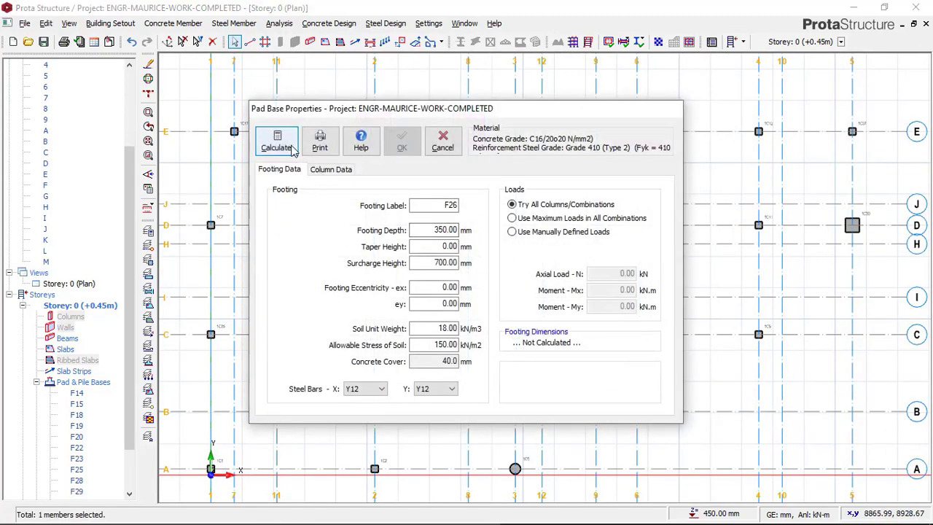
{"action": "double_click", "coordinate": [431, 231]}
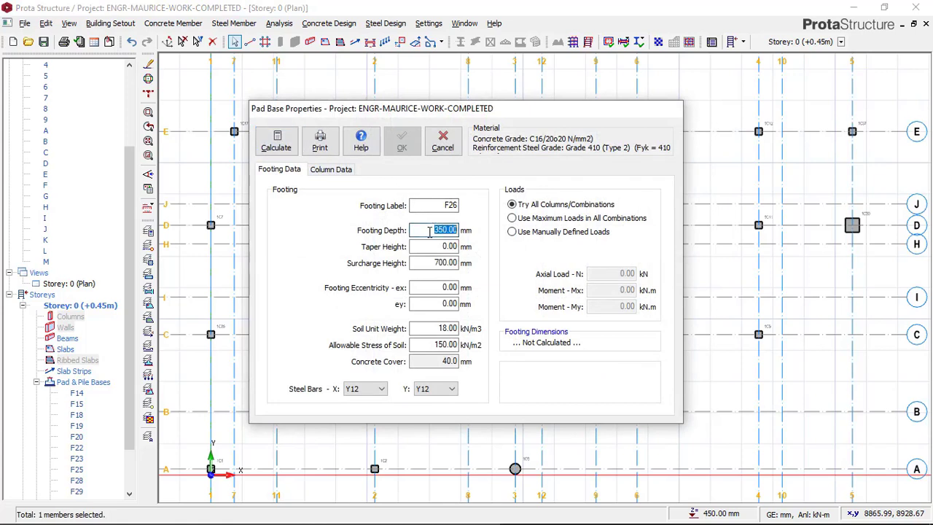
{"action": "type", "text": "2"}
{"action": "left_click", "coordinate": [289, 148]}
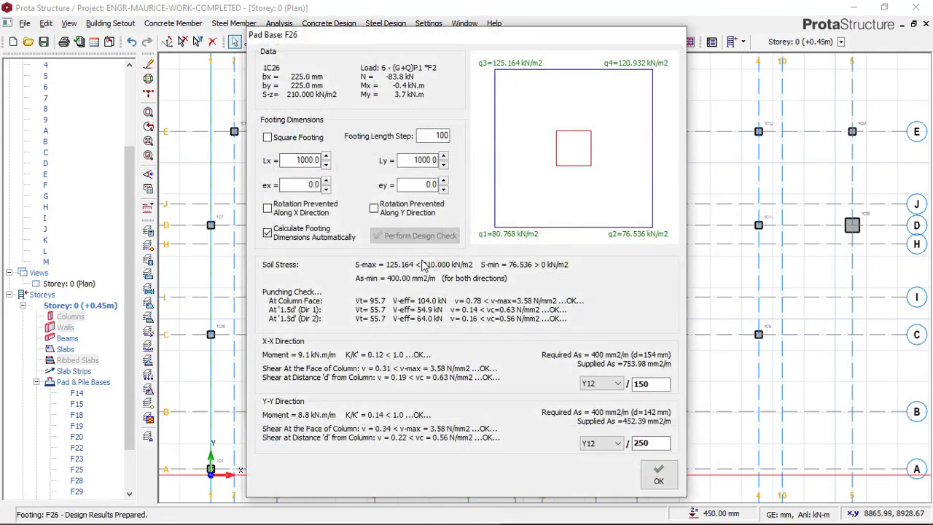
{"action": "left_click", "coordinate": [658, 477]}
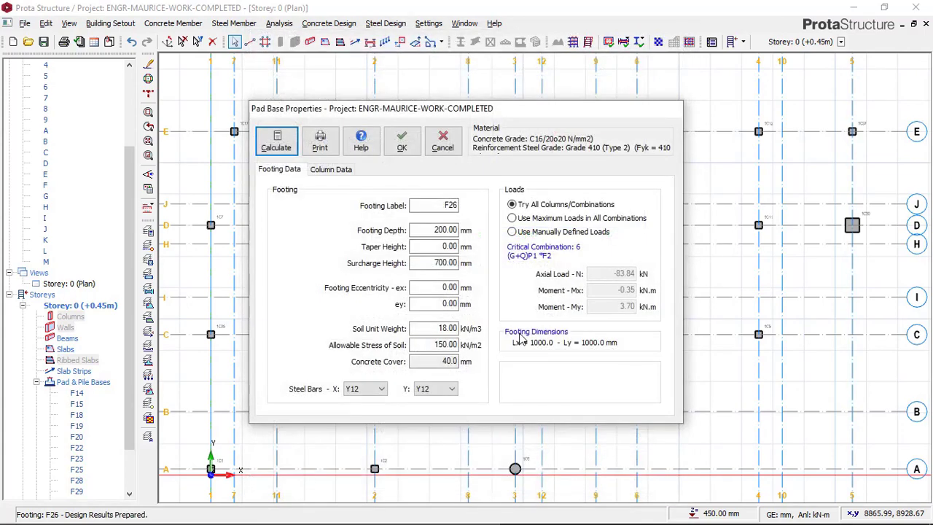
Set the allowable stress of soil for the 1C26 footing to 70 kN/m2 and recalculate its design results.
{"action": "double_click", "coordinate": [433, 345]}
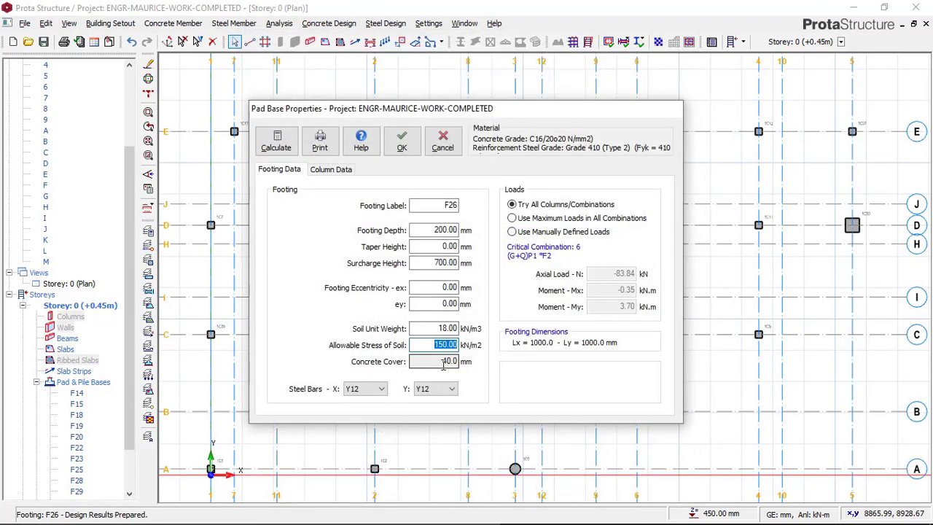
{"action": "type", "text": "70"}
{"action": "left_click", "coordinate": [277, 141]}
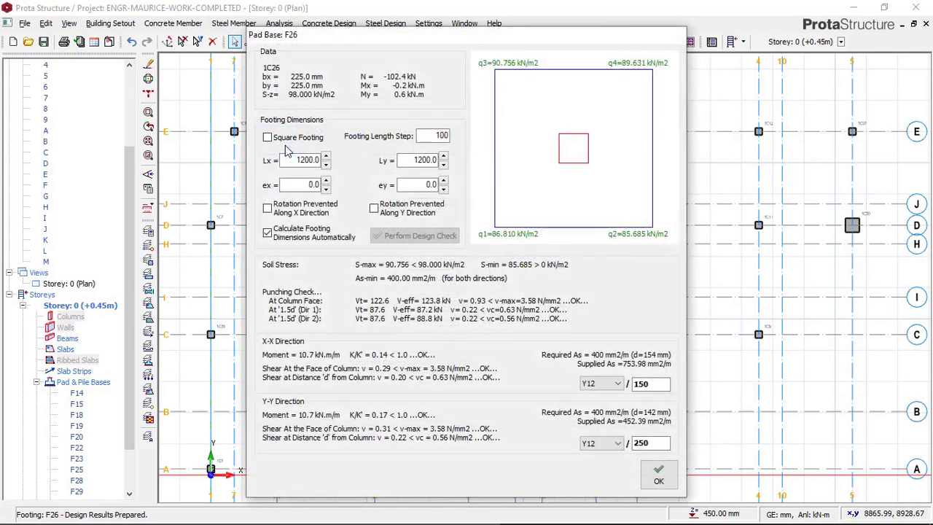
{"action": "left_click", "coordinate": [659, 474]}
Set the allowable stress of soil for the 1C26 footing to 45 kN/m2, recalculate its design results and close them.
{"action": "double_click", "coordinate": [425, 347]}
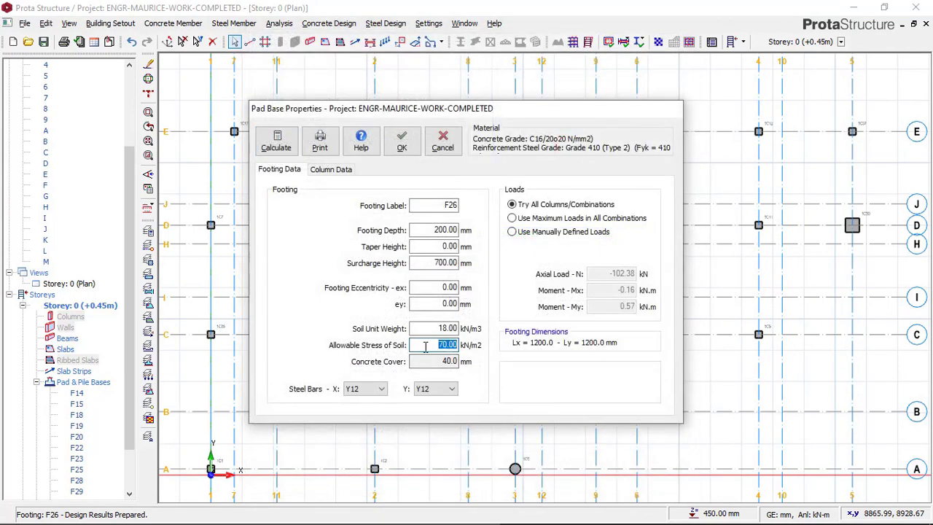
{"action": "type", "text": "5"}
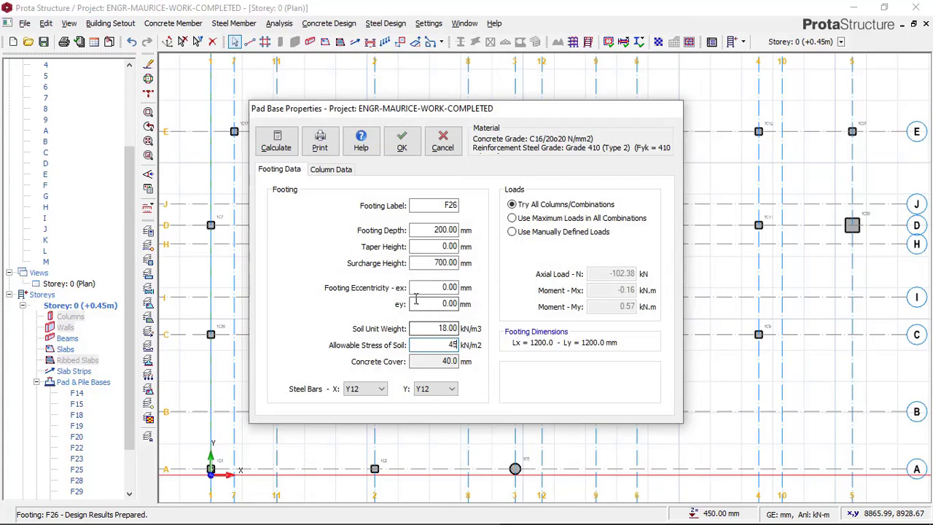
{"action": "left_click", "coordinate": [282, 143]}
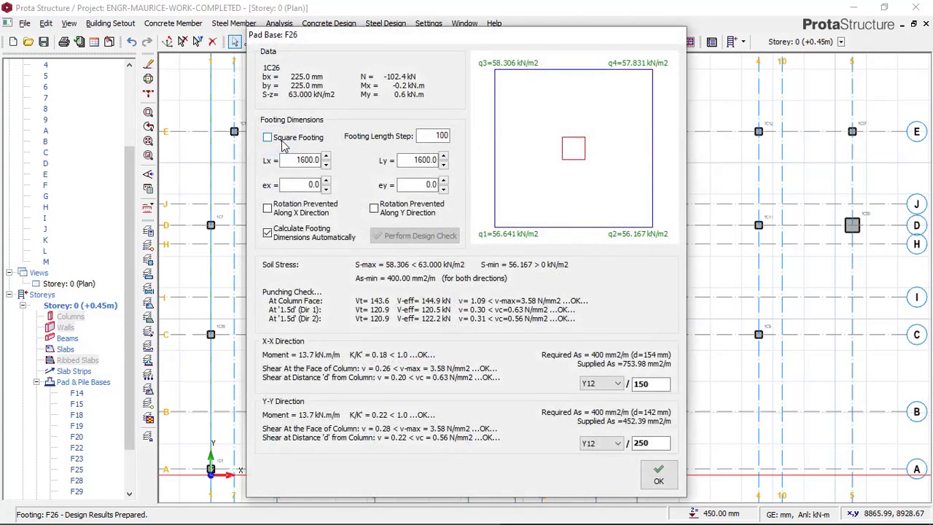
{"action": "left_click", "coordinate": [661, 480]}
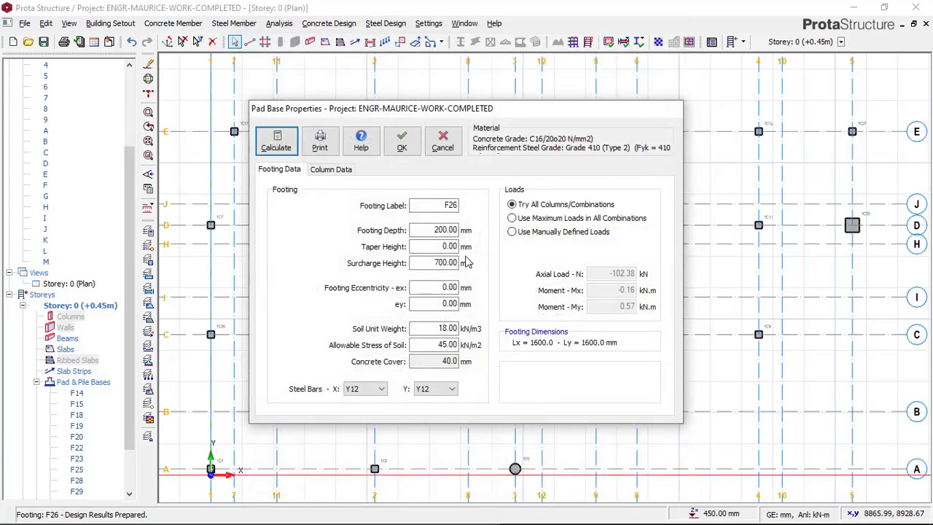
Set the allowable stress of soil for the 1C26 footing to 15 kN/m2, recalculate and review its design checks.
{"action": "double_click", "coordinate": [446, 222]}
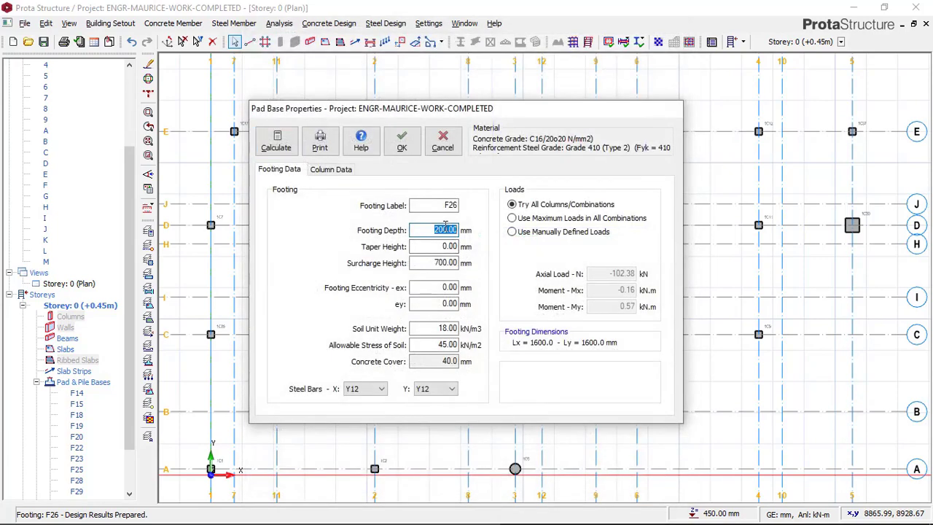
{"action": "double_click", "coordinate": [441, 345]}
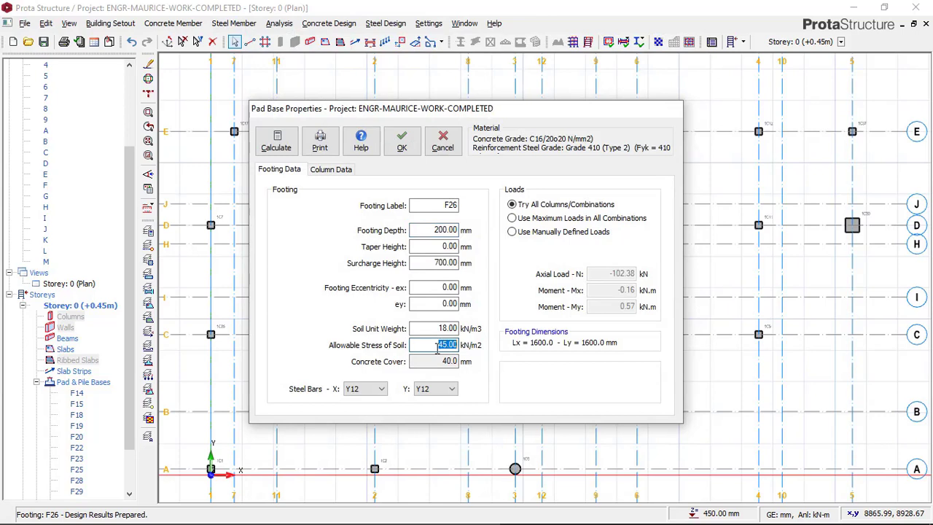
{"action": "type", "text": "15"}
{"action": "double_click", "coordinate": [448, 329]}
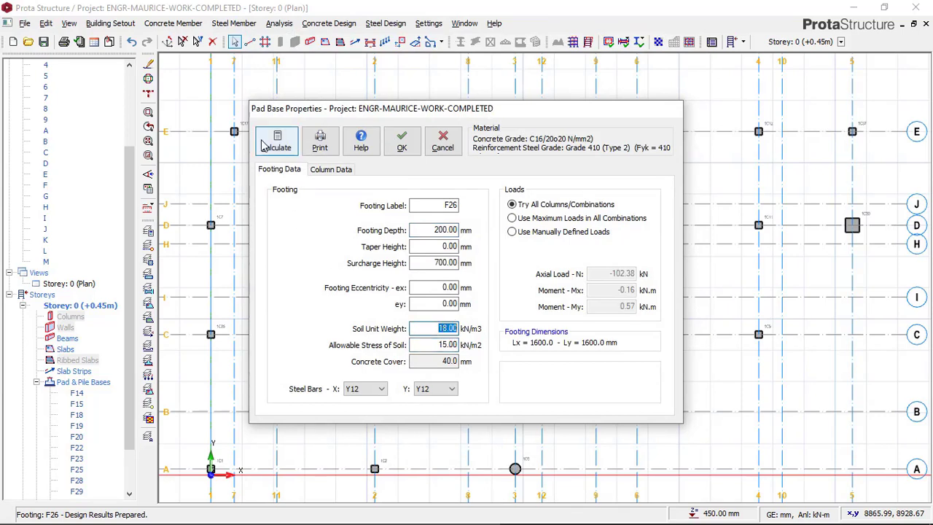
{"action": "left_click", "coordinate": [274, 143]}
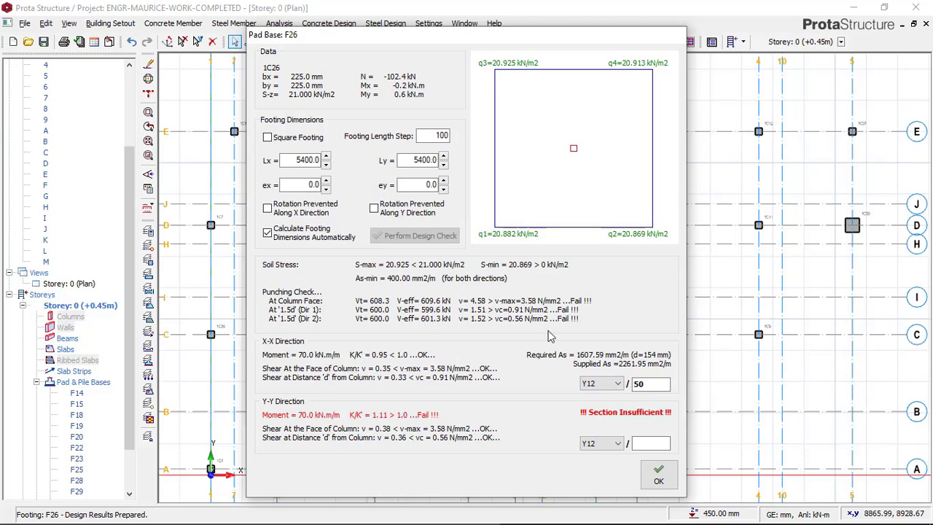
{"action": "left_click", "coordinate": [658, 474]}
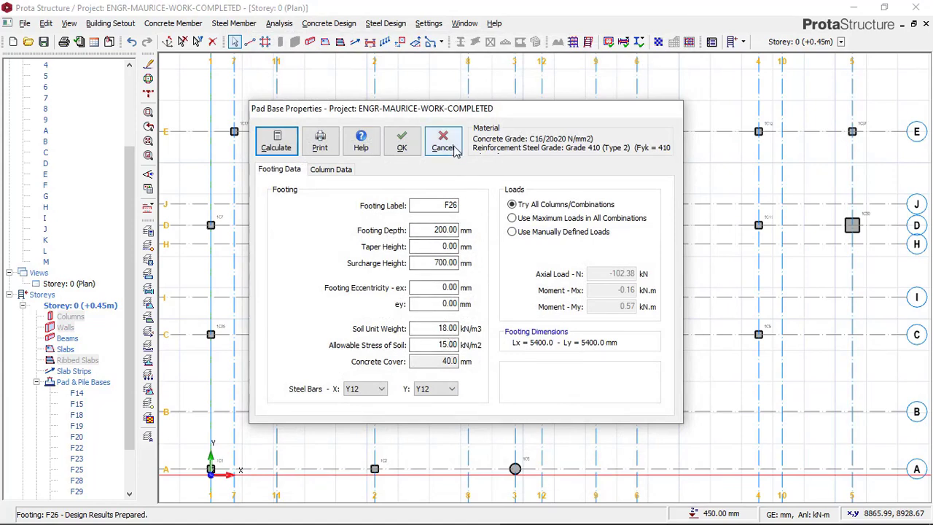
Try the 1C26 footing with 150 kN/m2 allowable soil stress, 350 mm depth and a square base, recalculate, and discard the pad base.
{"action": "double_click", "coordinate": [455, 344]}
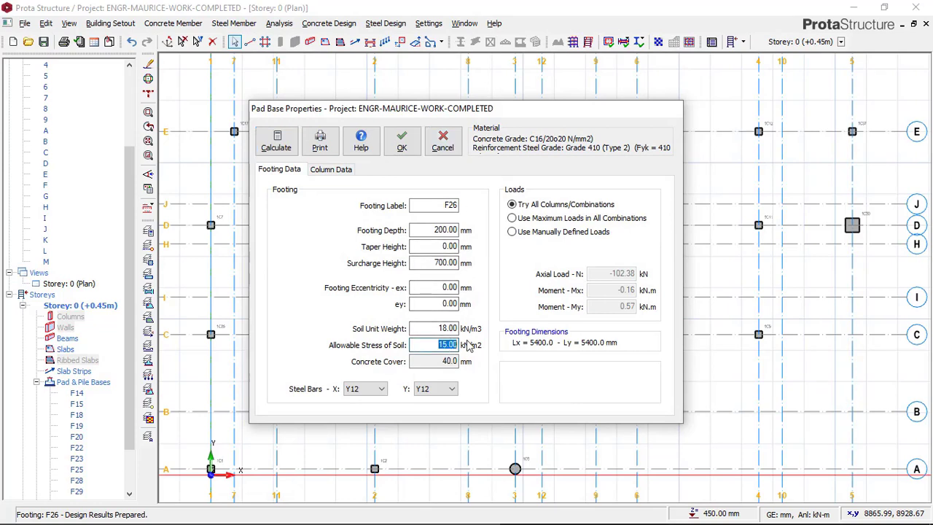
{"action": "type", "text": "150"}
{"action": "double_click", "coordinate": [448, 229]}
{"action": "type", "text": "3"}
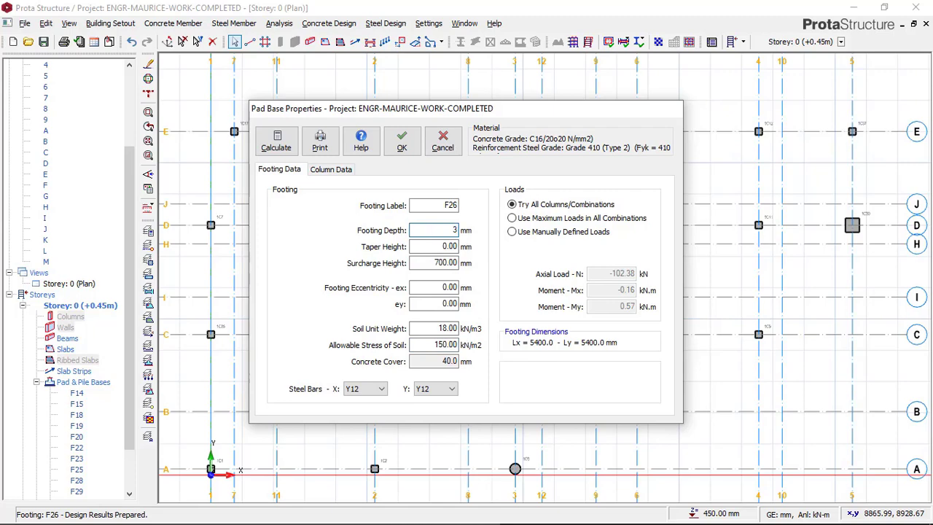
{"action": "type", "text": "50"}
{"action": "left_click", "coordinate": [276, 140]}
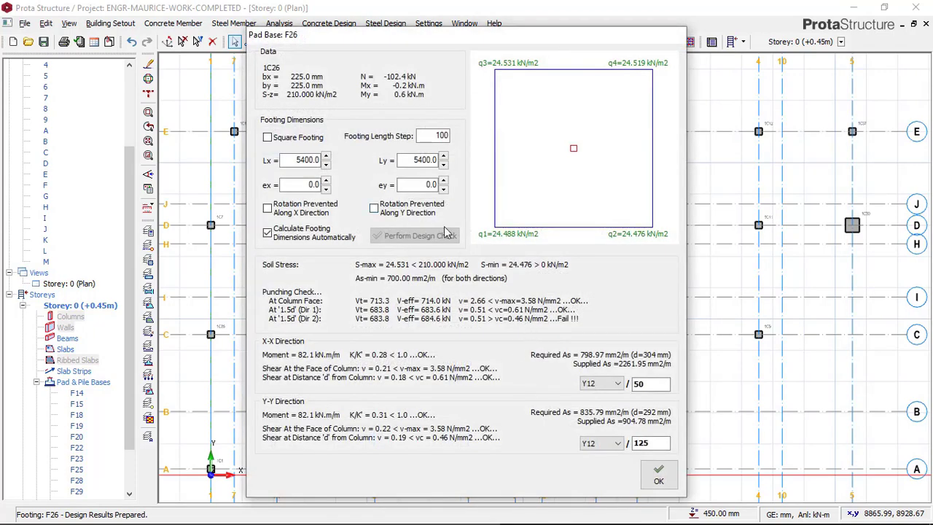
{"action": "left_click", "coordinate": [267, 137]}
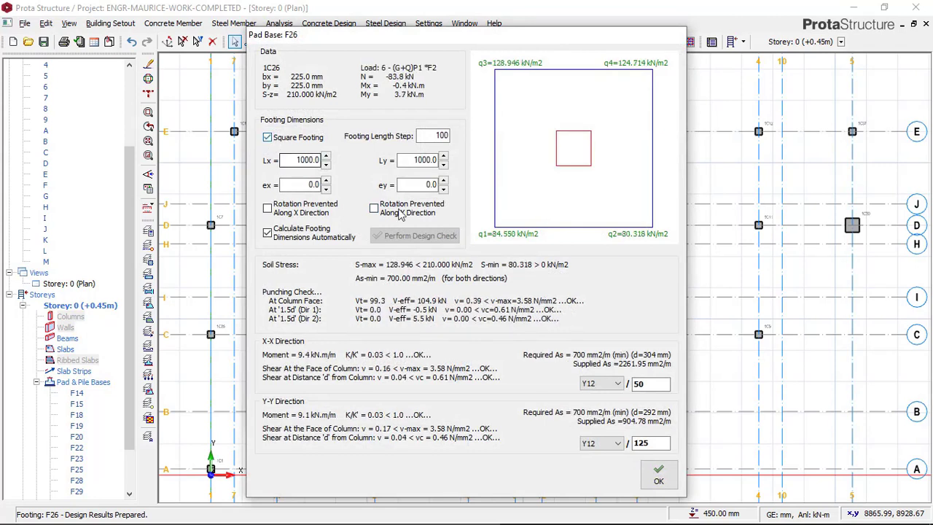
{"action": "left_click", "coordinate": [269, 139]}
{"action": "left_click", "coordinate": [275, 139]}
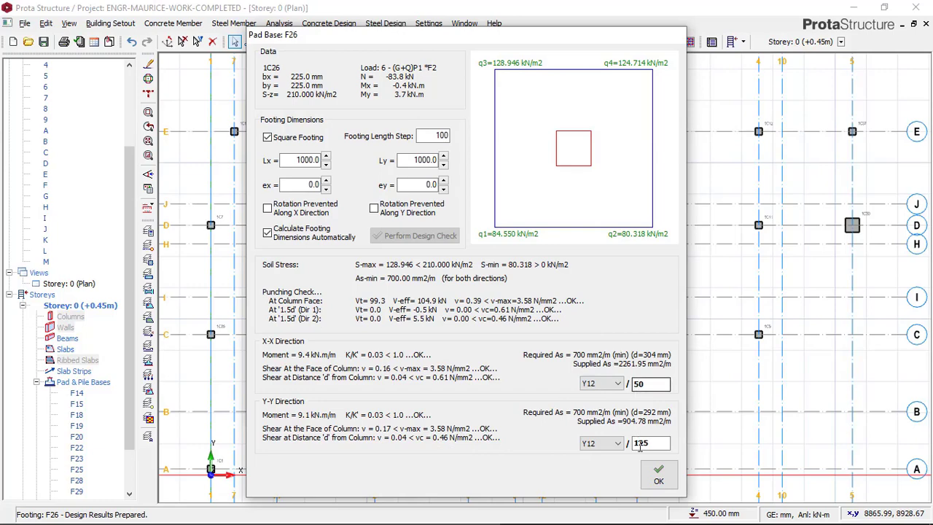
{"action": "left_click", "coordinate": [658, 474]}
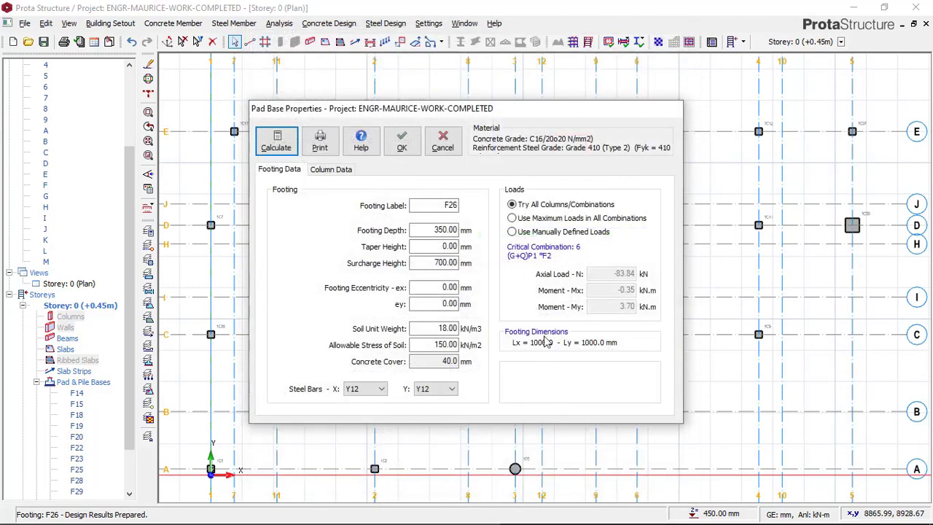
{"action": "left_click", "coordinate": [443, 142]}
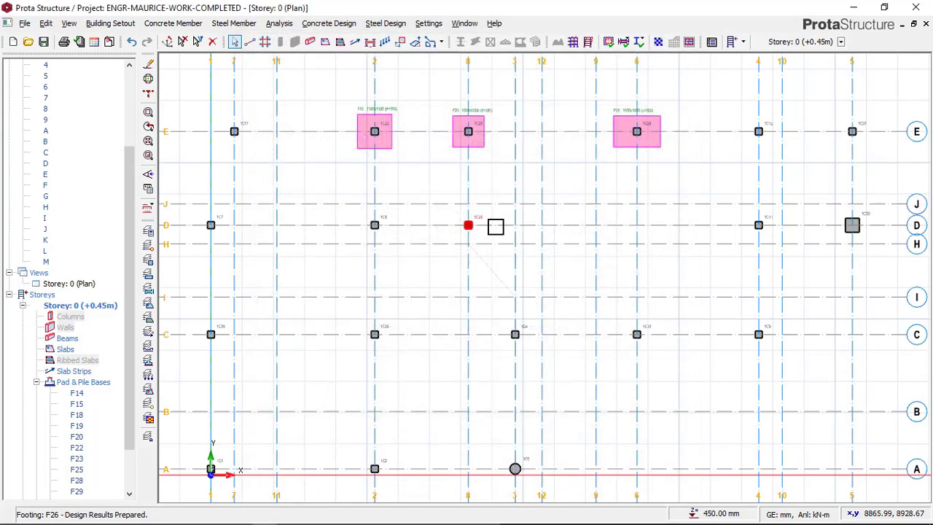
Start a new pad base for column 1C26, calculate it with 350 mm depth and 150 kN/m2 soil stress, and insert the 1000 x 1000 mm footing.
{"action": "scroll", "coordinate": [494, 225], "scroll_direction": "up", "scroll_amount": 3}
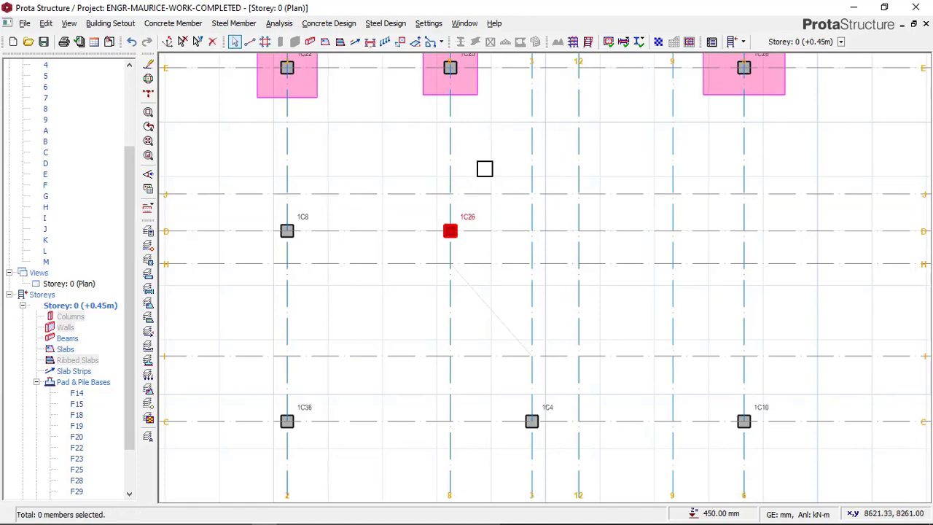
{"action": "right_click", "coordinate": [484, 165]}
{"action": "left_click", "coordinate": [519, 217]}
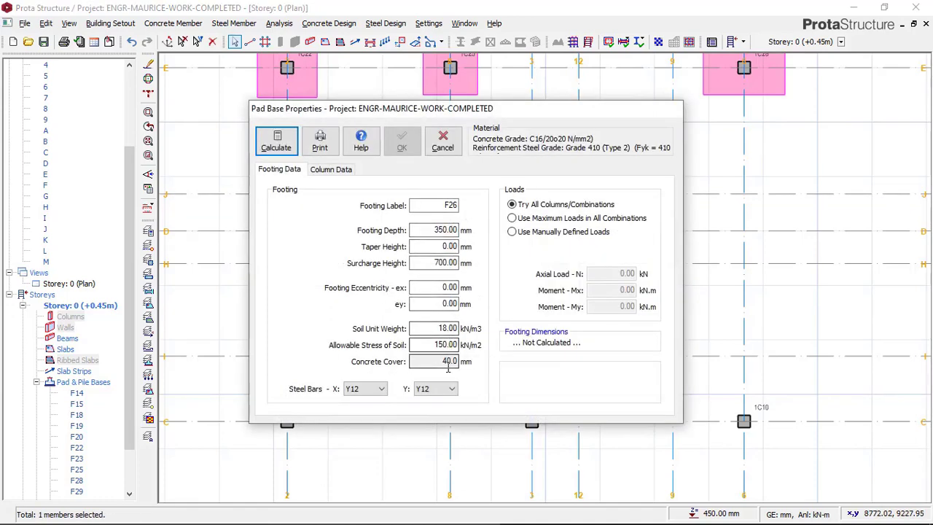
{"action": "left_click", "coordinate": [289, 150]}
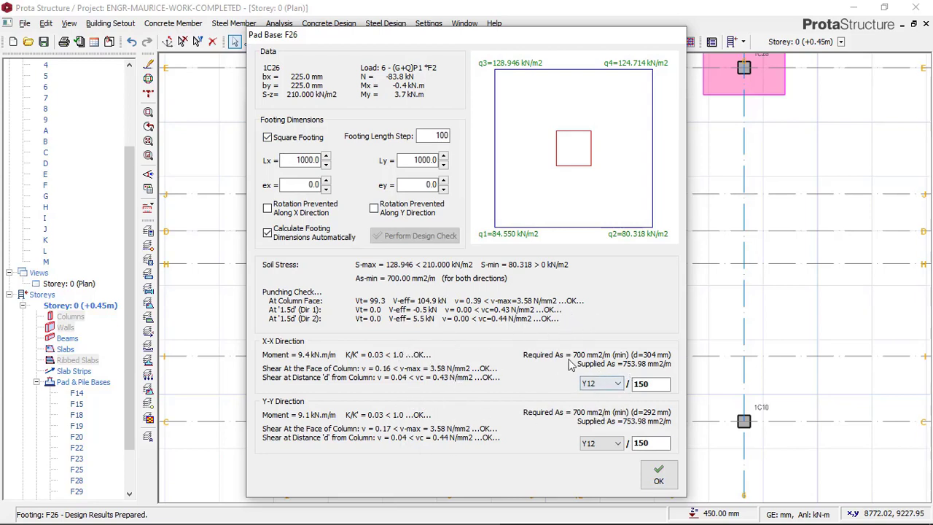
{"action": "left_click", "coordinate": [656, 481]}
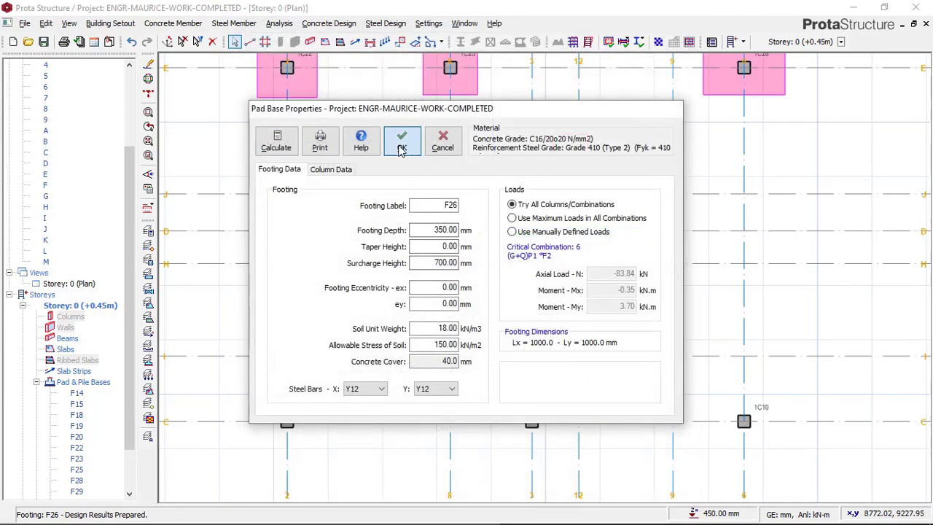
{"action": "key", "text": "Return"}
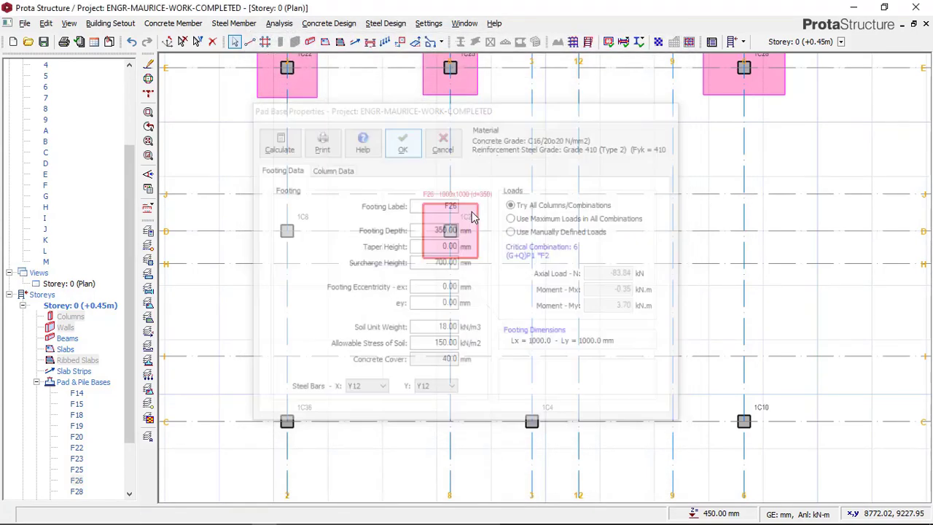
{"action": "scroll", "coordinate": [595, 167], "scroll_direction": "down", "scroll_amount": 3}
{"action": "middle_click_drag", "start_coordinate": [540, 213], "coordinate": [562, 188]}
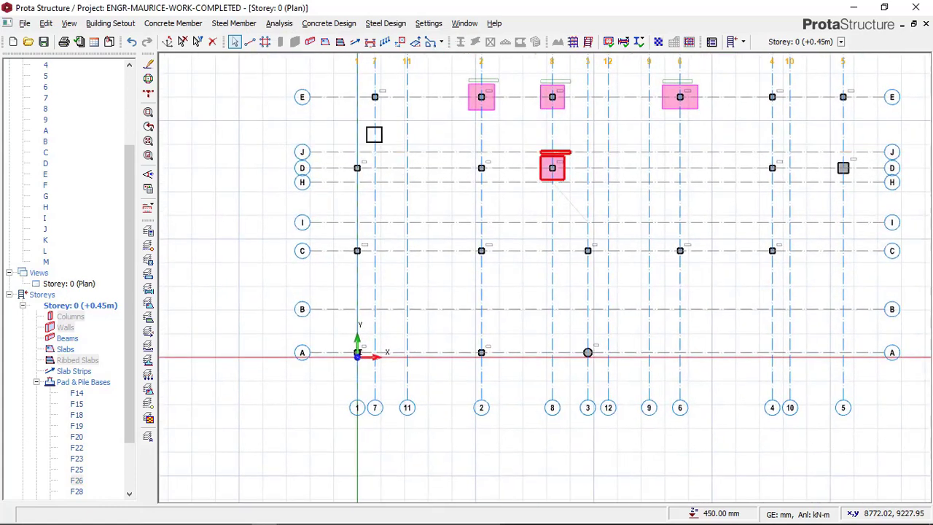
{"action": "scroll", "coordinate": [577, 148], "scroll_direction": "up", "scroll_amount": 2}
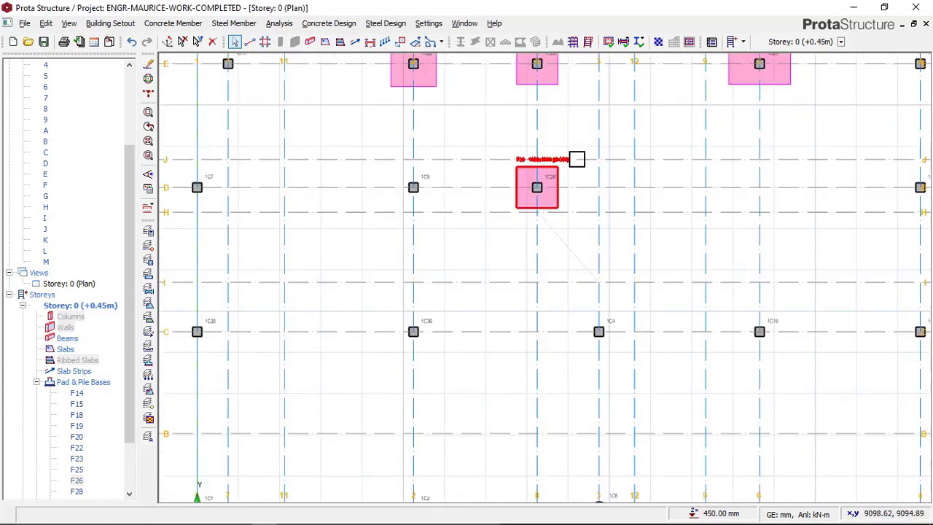
{"action": "scroll", "coordinate": [566, 178], "scroll_direction": "up", "scroll_amount": 2}
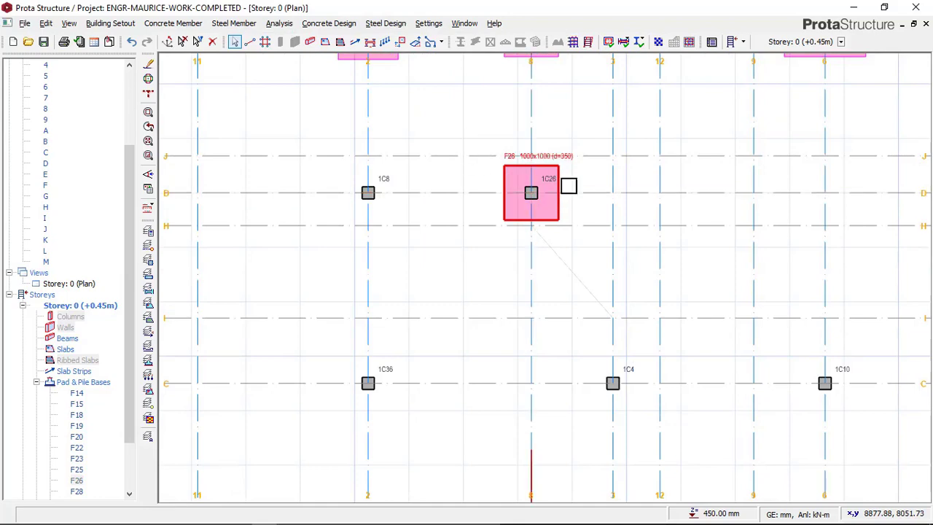
Insert pad bases without a typical footing under all remaining unfooted columns, leaving out column 1C34 at axes L and 10.
{"action": "scroll", "coordinate": [500, 199], "scroll_direction": "down", "scroll_amount": 3}
{"action": "scroll", "coordinate": [602, 181], "scroll_direction": "down", "scroll_amount": 1}
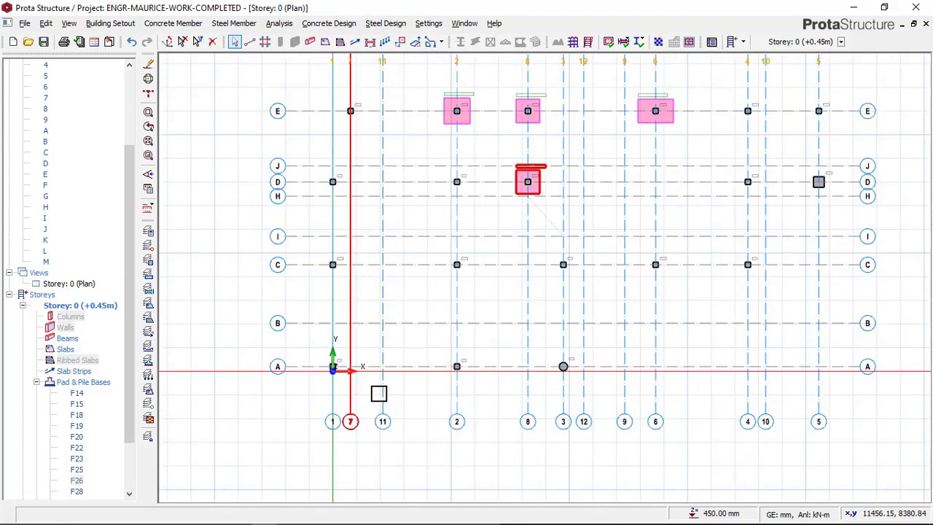
{"action": "scroll", "coordinate": [379, 391], "scroll_direction": "up", "scroll_amount": 2}
{"action": "middle_click_drag", "start_coordinate": [409, 304], "coordinate": [417, 328]}
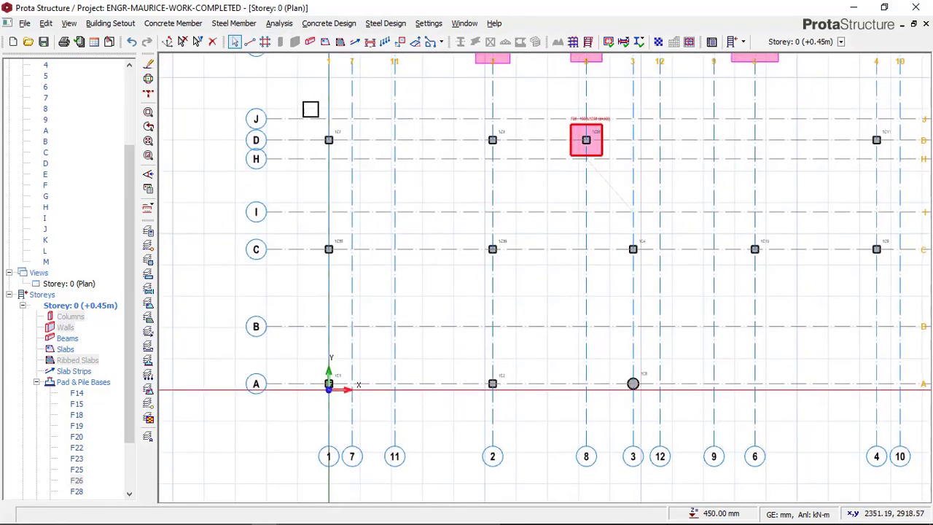
{"action": "left_click_drag", "start_coordinate": [310, 107], "coordinate": [537, 413]}
{"action": "scroll", "coordinate": [391, 314], "scroll_direction": "down", "scroll_amount": 3}
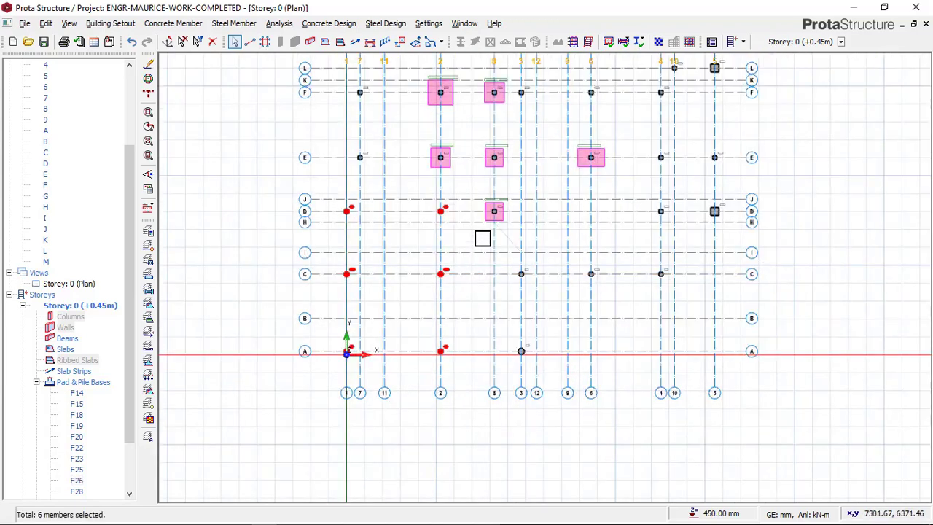
{"action": "left_click_drag", "start_coordinate": [470, 241], "coordinate": [713, 382]}
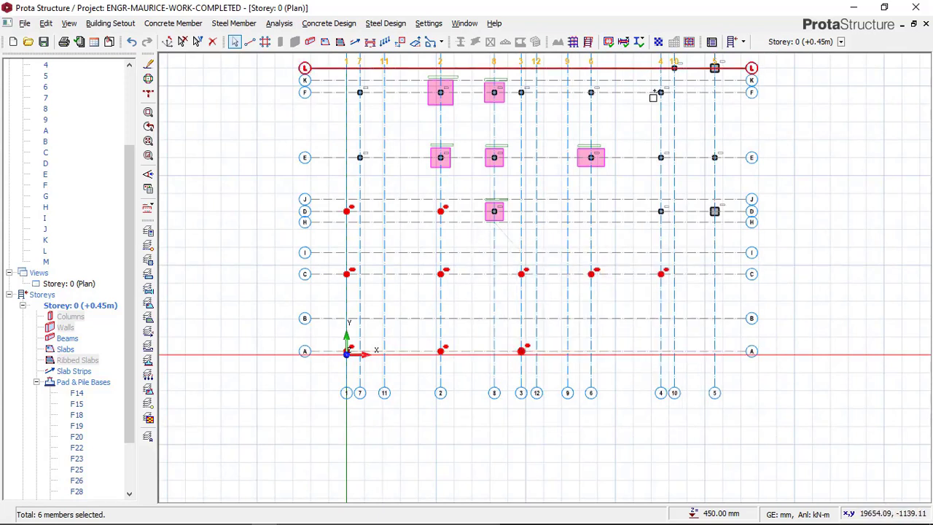
{"action": "left_click_drag", "start_coordinate": [636, 68], "coordinate": [742, 274]}
{"action": "scroll", "coordinate": [683, 328], "scroll_direction": "down", "scroll_amount": 2}
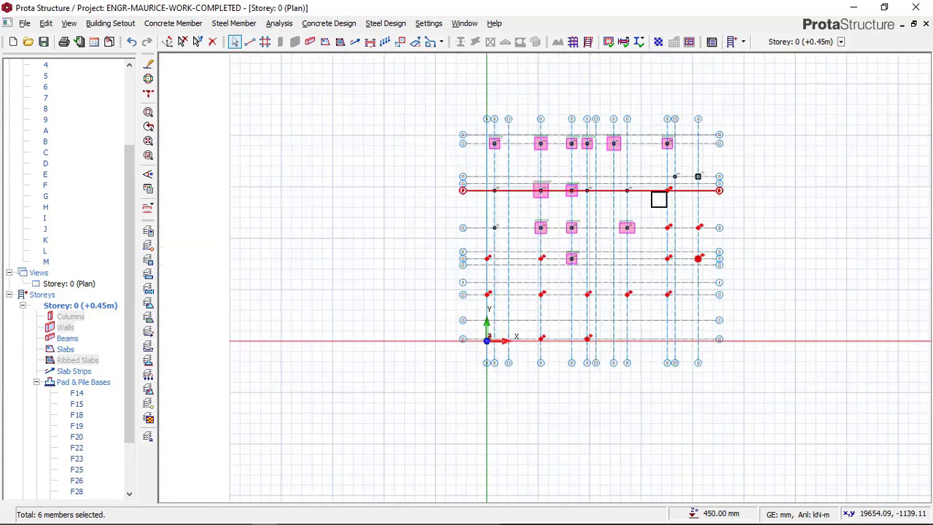
{"action": "scroll", "coordinate": [658, 198], "scroll_direction": "up", "scroll_amount": 4}
{"action": "left_click_drag", "start_coordinate": [656, 163], "coordinate": [791, 260]}
{"action": "left_click_drag", "start_coordinate": [504, 162], "coordinate": [774, 269]}
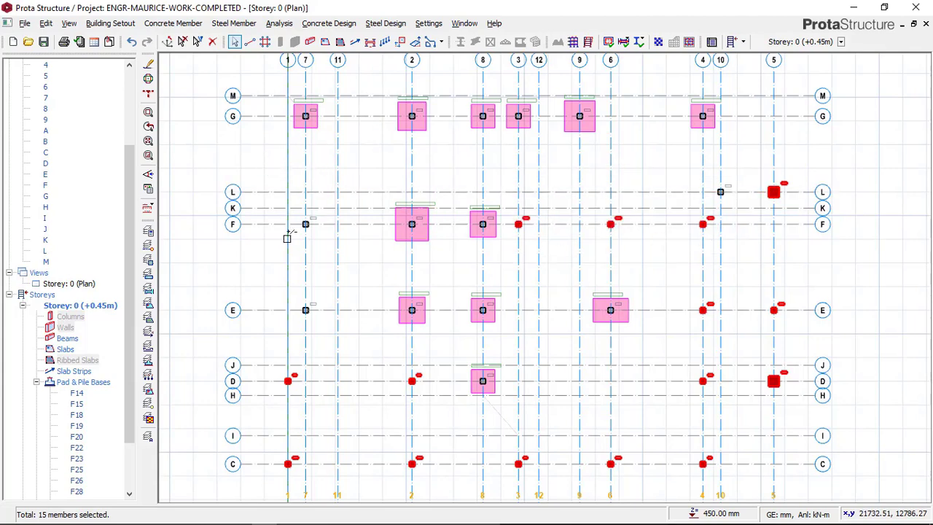
{"action": "left_click_drag", "start_coordinate": [262, 162], "coordinate": [359, 375]}
{"action": "right_click", "coordinate": [362, 158]}
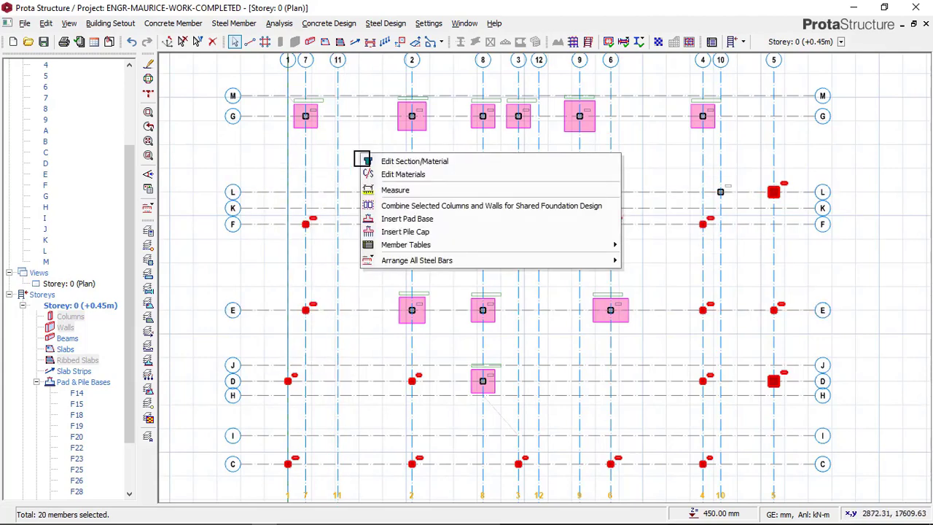
{"action": "left_click", "coordinate": [414, 225]}
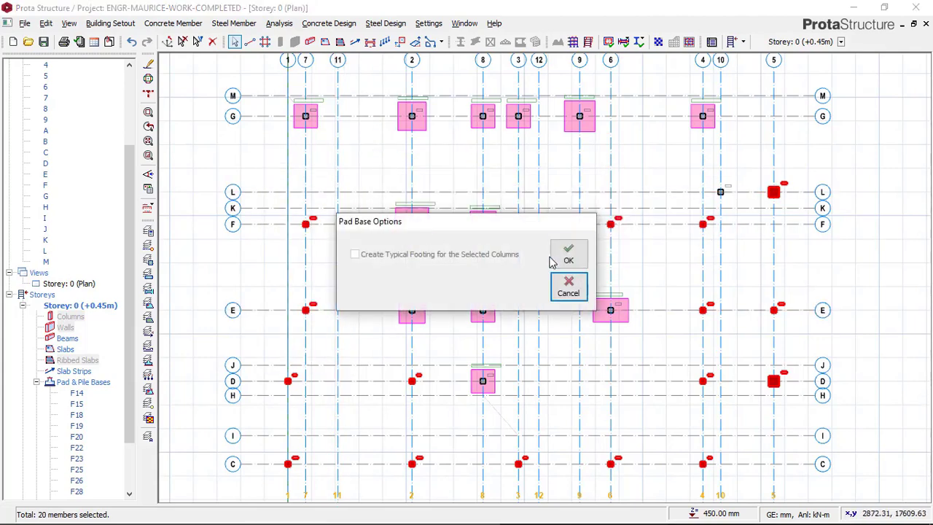
{"action": "left_click", "coordinate": [562, 257]}
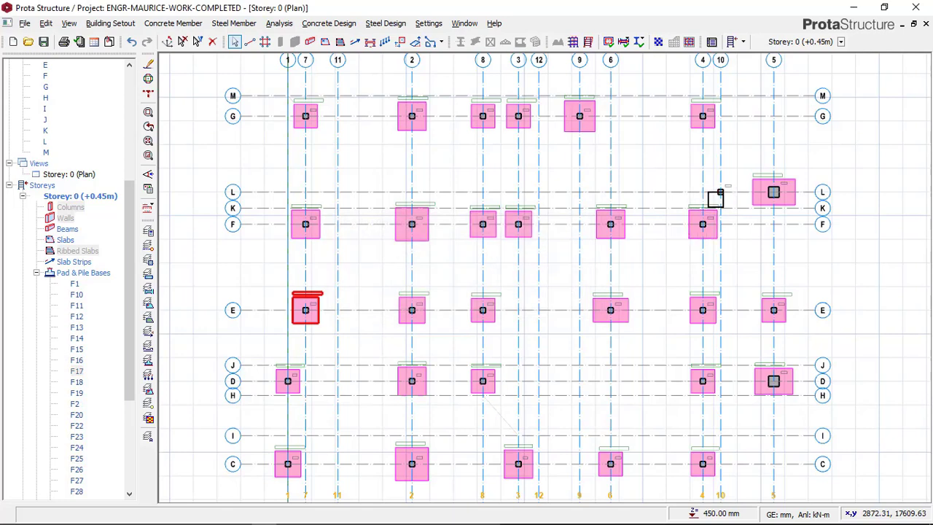
Insert a square 1000 x 1000 mm pad base, 350 mm deep, under column 1C34 at axes L and 10.
{"action": "scroll", "coordinate": [729, 191], "scroll_direction": "up", "scroll_amount": 1}
{"action": "left_click", "coordinate": [725, 192]}
{"action": "right_click", "coordinate": [739, 172]}
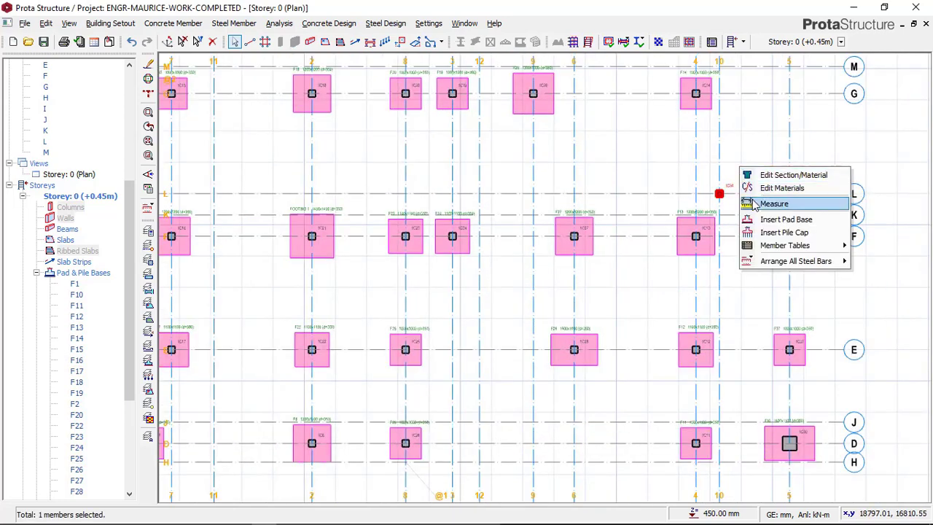
{"action": "left_click", "coordinate": [767, 222]}
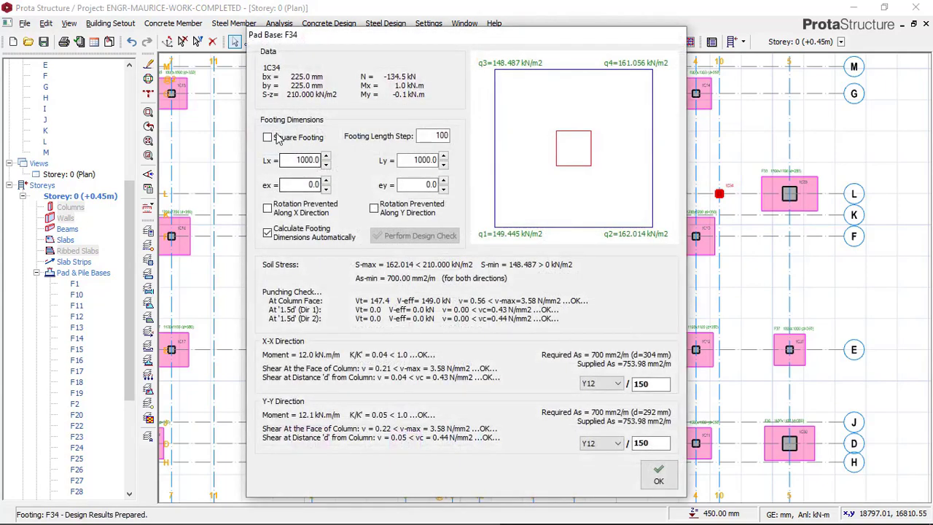
{"action": "left_click", "coordinate": [275, 136]}
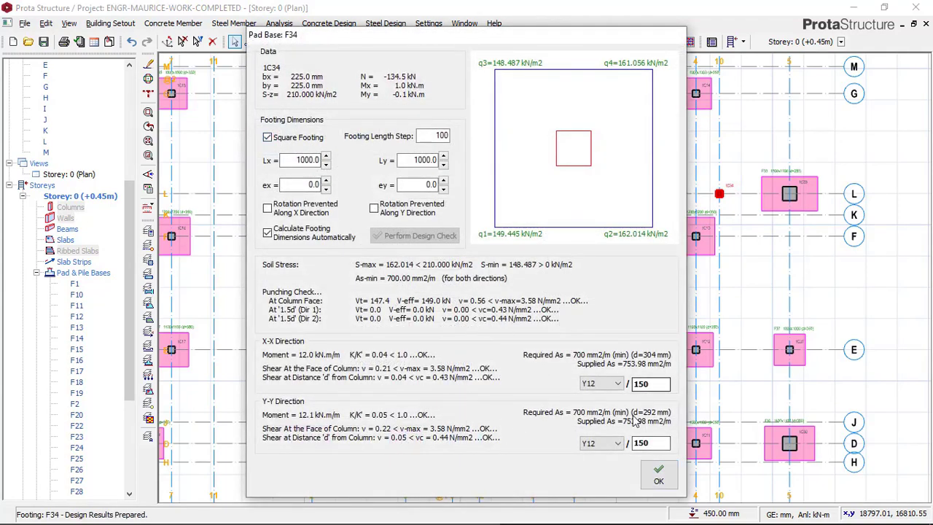
{"action": "left_click", "coordinate": [660, 474]}
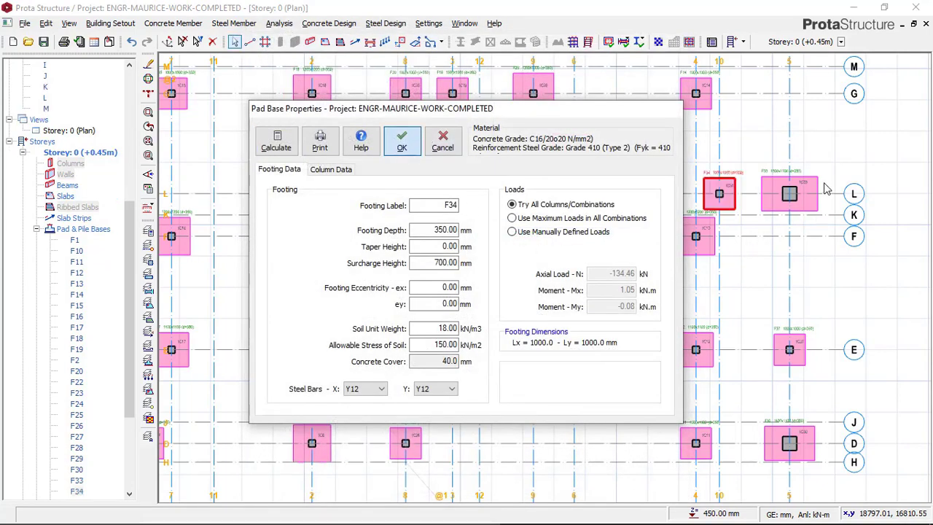
{"action": "key", "text": "Return"}
Recalculate footing F33 under column 1C33 as a square base and apply the 1600 x 1600 mm size.
{"action": "scroll", "coordinate": [831, 175], "scroll_direction": "up", "scroll_amount": 5}
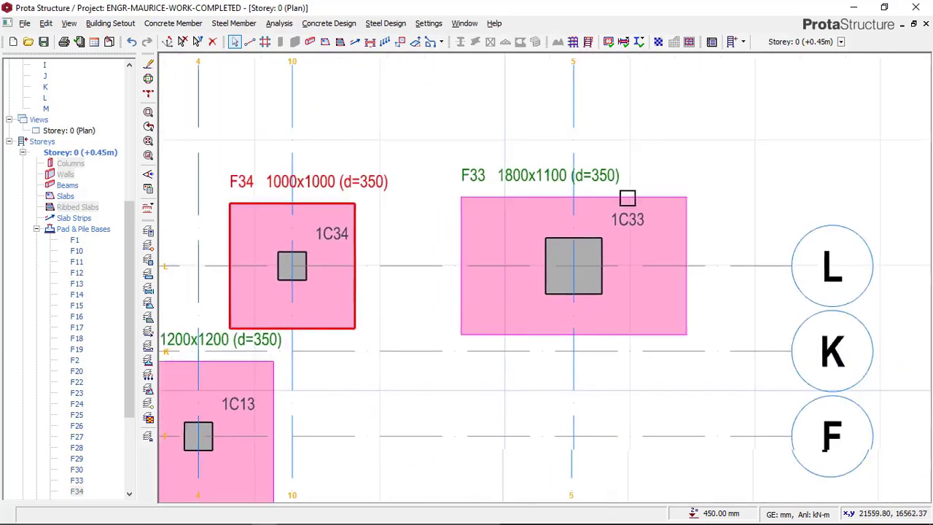
{"action": "left_click", "coordinate": [628, 198]}
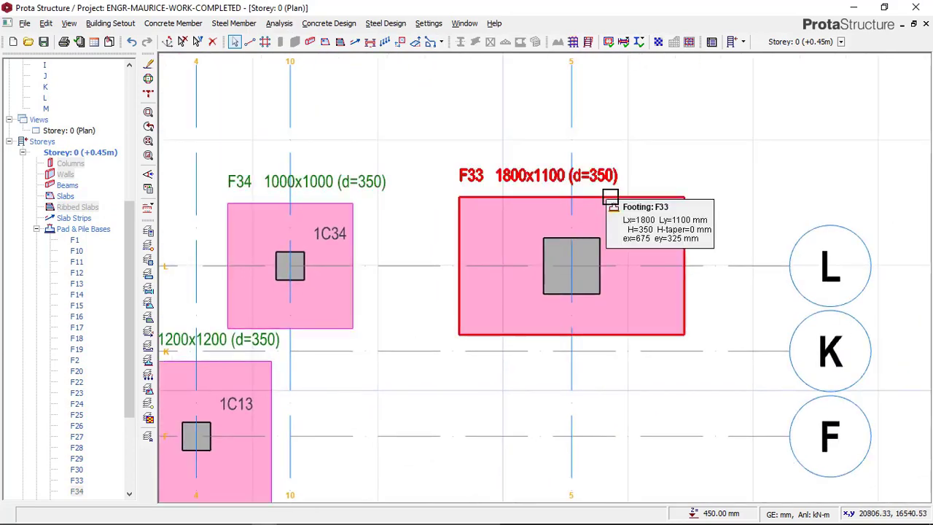
{"action": "right_click", "coordinate": [642, 144]}
{"action": "left_click", "coordinate": [675, 148]}
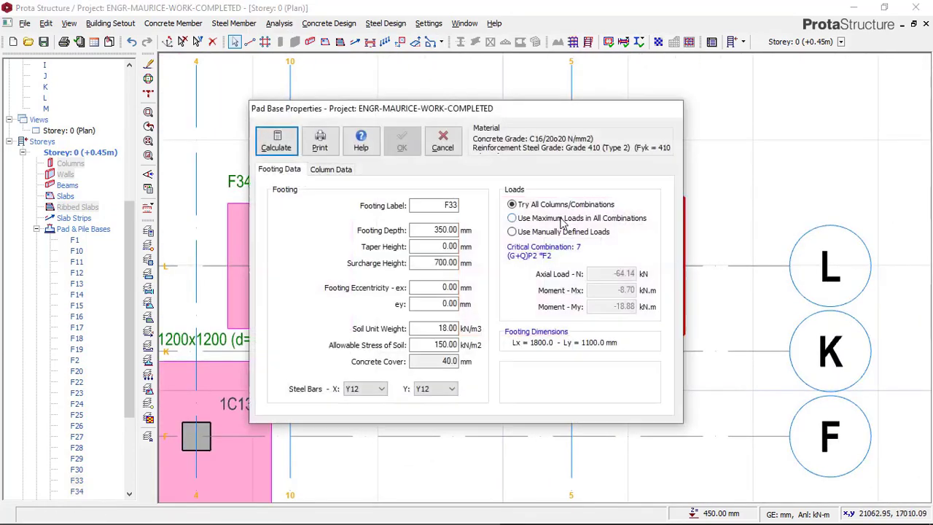
{"action": "left_click", "coordinate": [276, 141]}
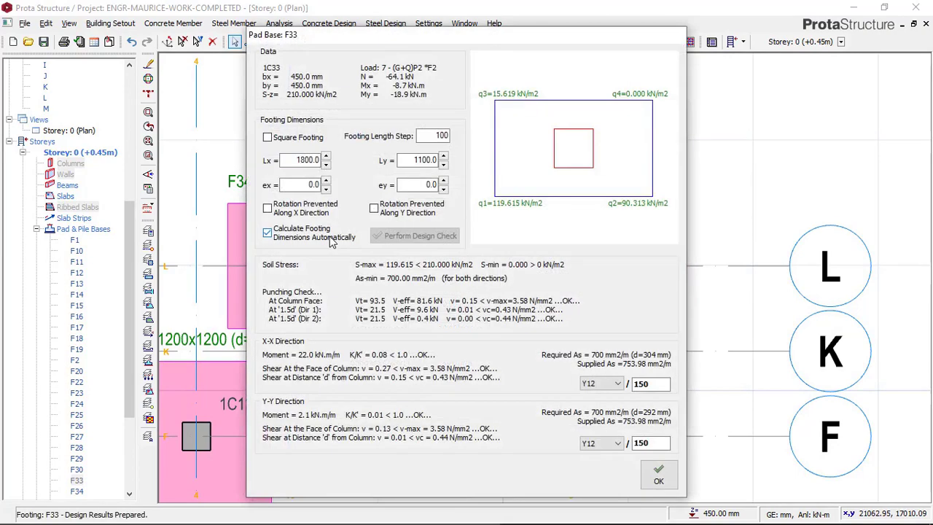
{"action": "left_click", "coordinate": [283, 141]}
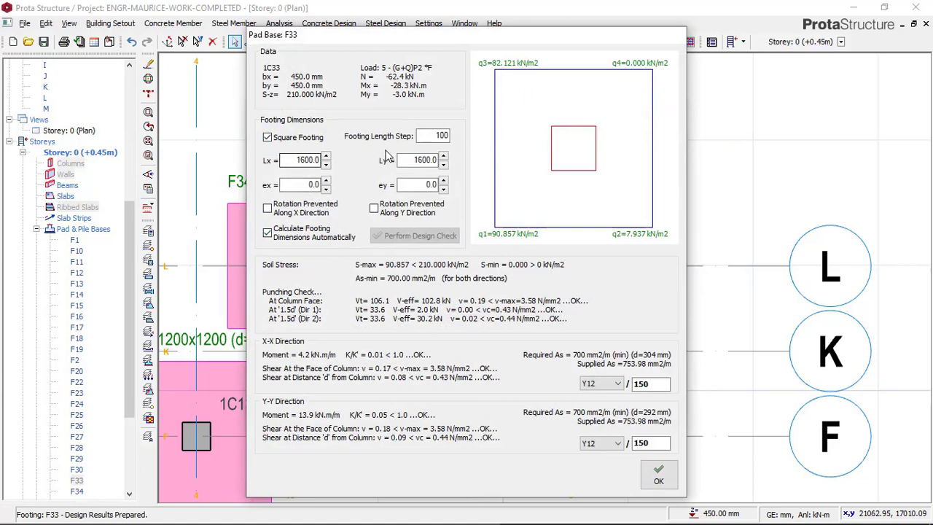
{"action": "left_click", "coordinate": [656, 475]}
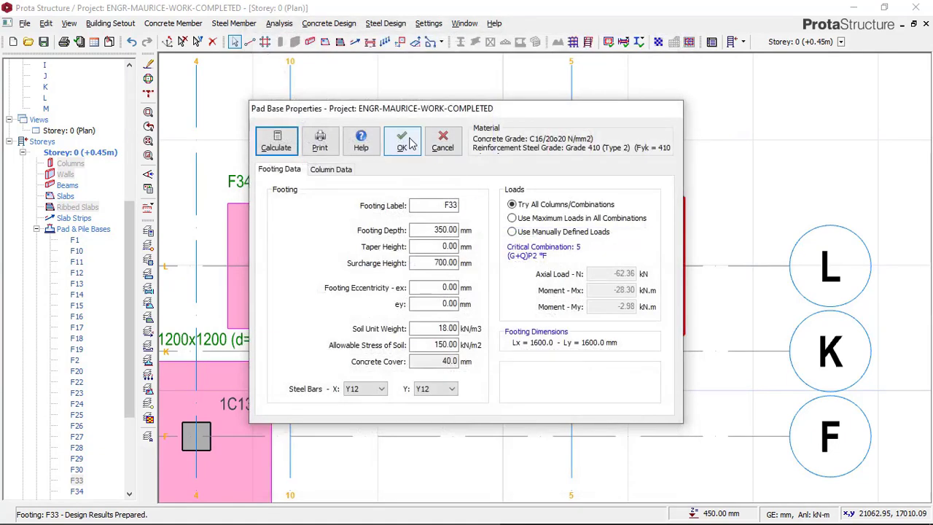
{"action": "left_click", "coordinate": [403, 141]}
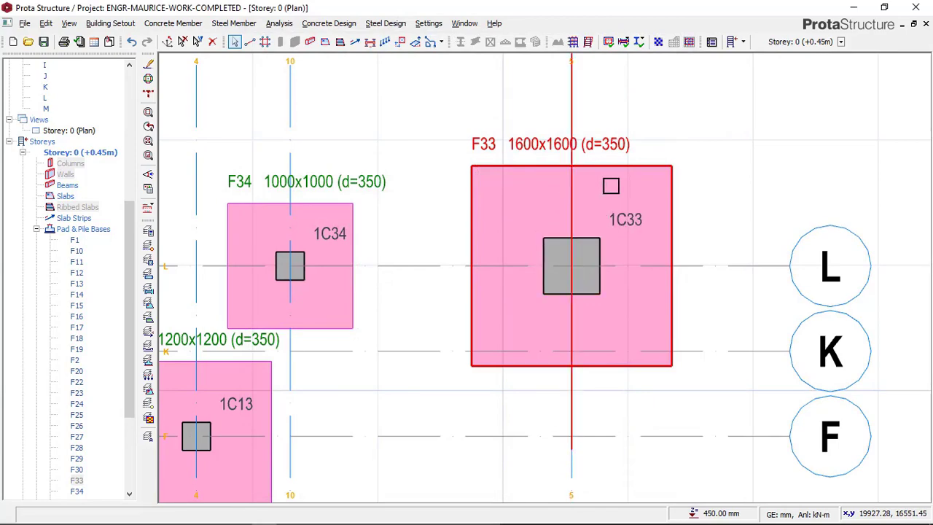
Switch footing F33 to manually defined loads and set moments Mx and My to 0 kN.m.
{"action": "right_click", "coordinate": [555, 110]}
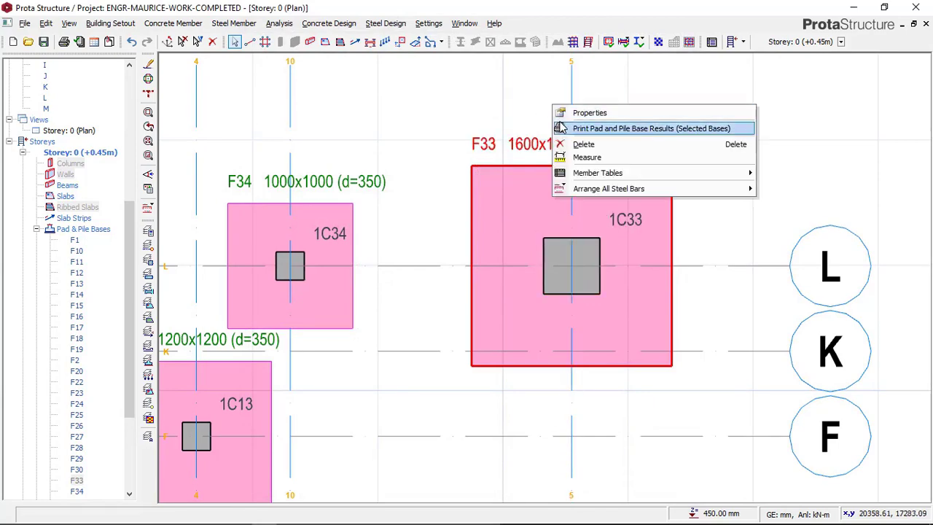
{"action": "left_click", "coordinate": [589, 113]}
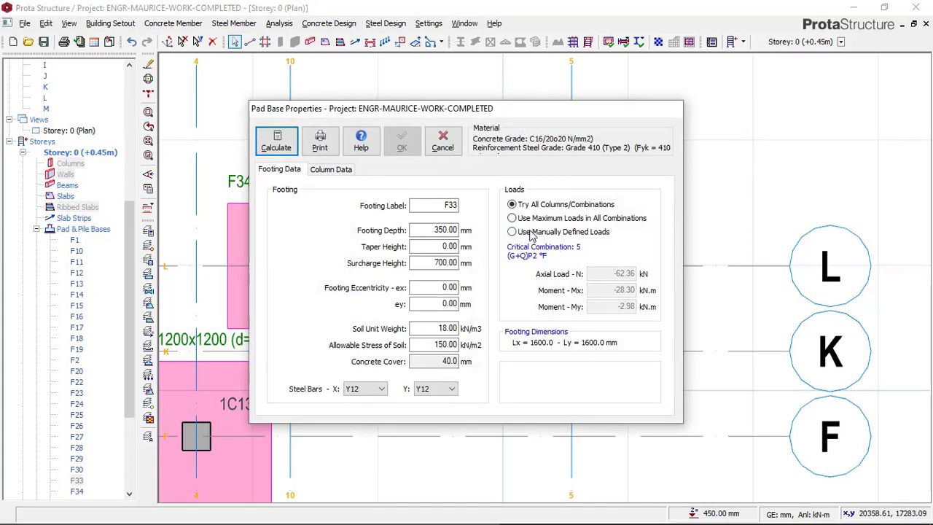
{"action": "left_click_drag", "start_coordinate": [474, 113], "coordinate": [250, 148]}
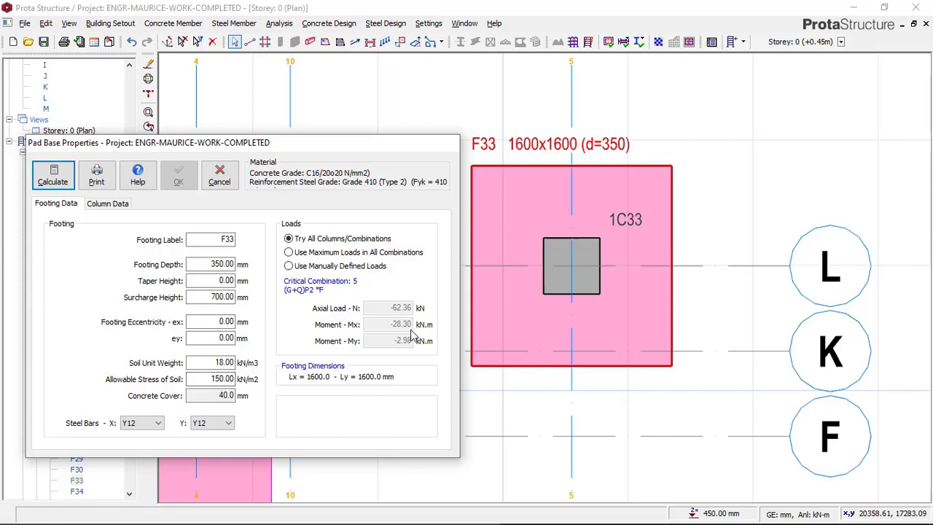
{"action": "left_click", "coordinate": [302, 267]}
{"action": "left_click", "coordinate": [394, 323]}
{"action": "double_click", "coordinate": [394, 324]}
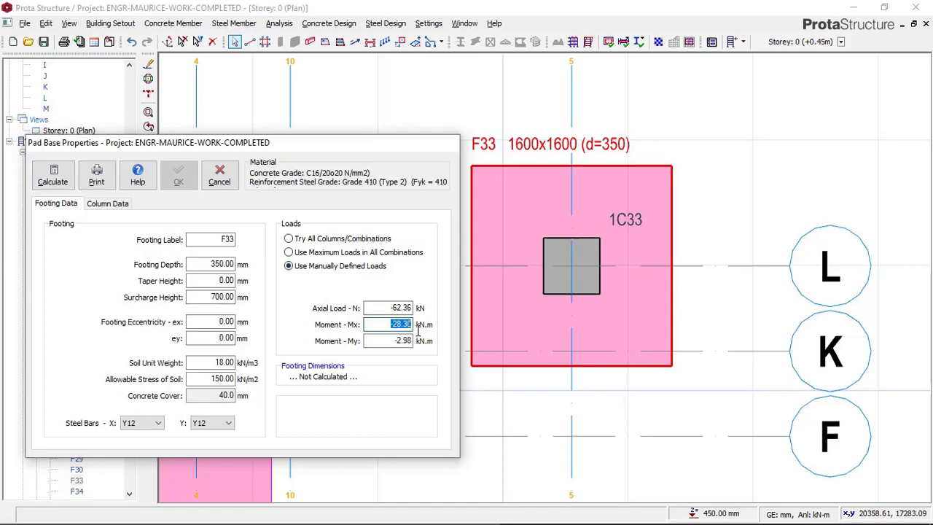
{"action": "type", "text": "0"}
{"action": "key", "text": "Tab"}
{"action": "key", "text": "BackSpace"}
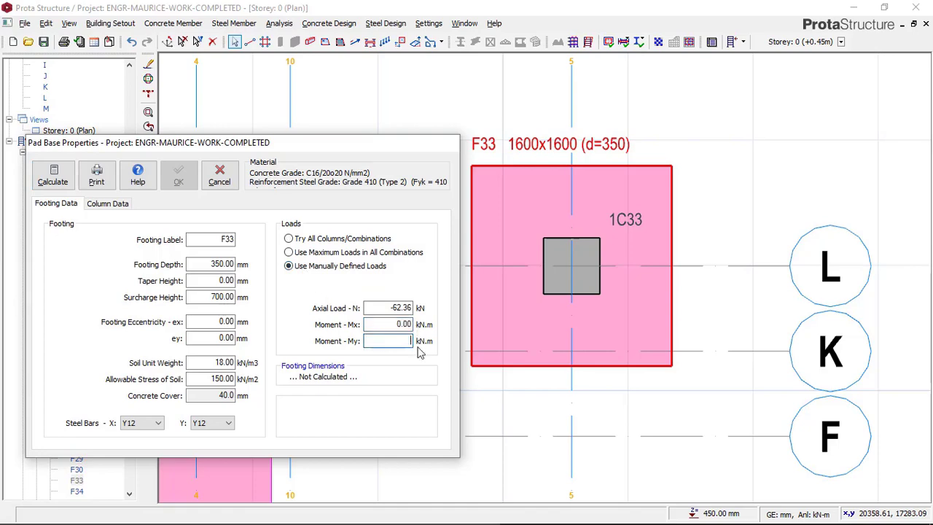
Calculate footing F33 with the manual loads, keep the base square, and apply the 1000 x 1000 mm size.
{"action": "left_click", "coordinate": [63, 180]}
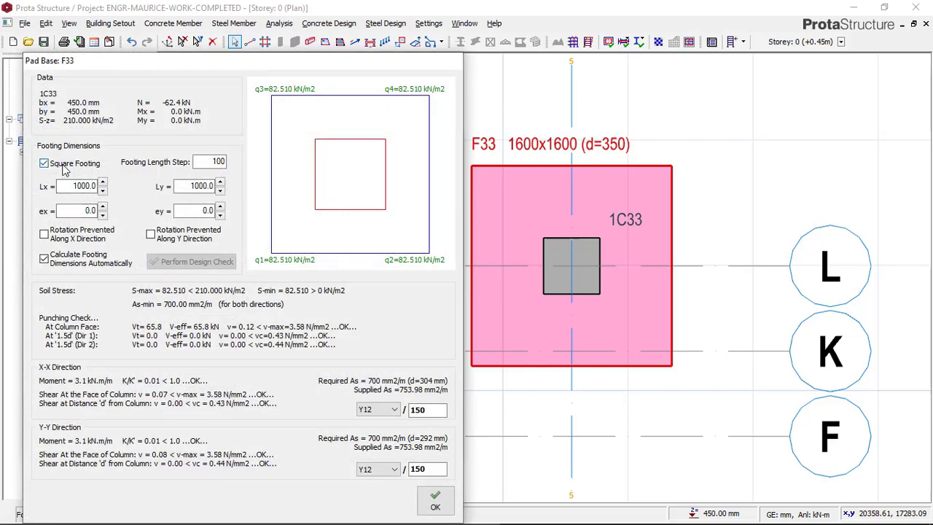
{"action": "left_click", "coordinate": [65, 164]}
{"action": "left_click", "coordinate": [69, 164]}
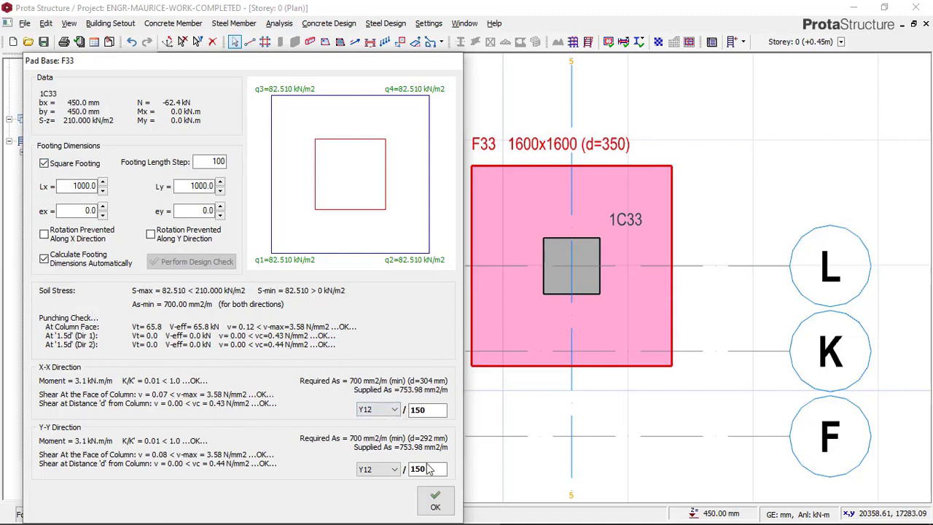
{"action": "left_click", "coordinate": [434, 502]}
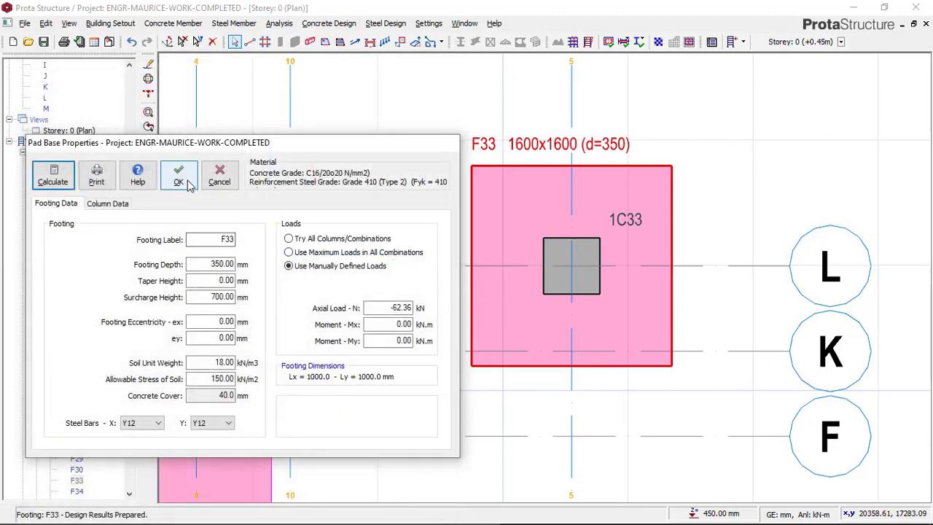
{"action": "left_click", "coordinate": [188, 184]}
{"action": "scroll", "coordinate": [567, 186], "scroll_direction": "down", "scroll_amount": 2}
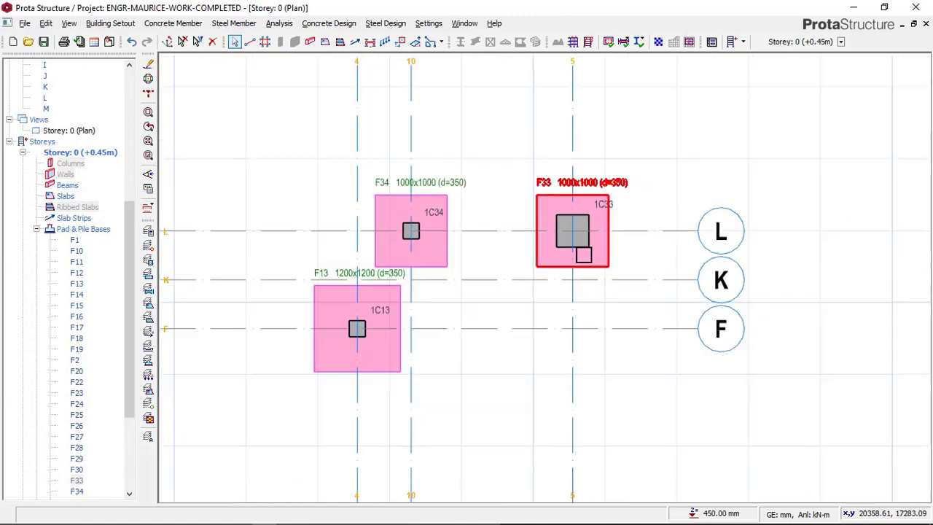
{"action": "scroll", "coordinate": [575, 229], "scroll_direction": "up", "scroll_amount": 3}
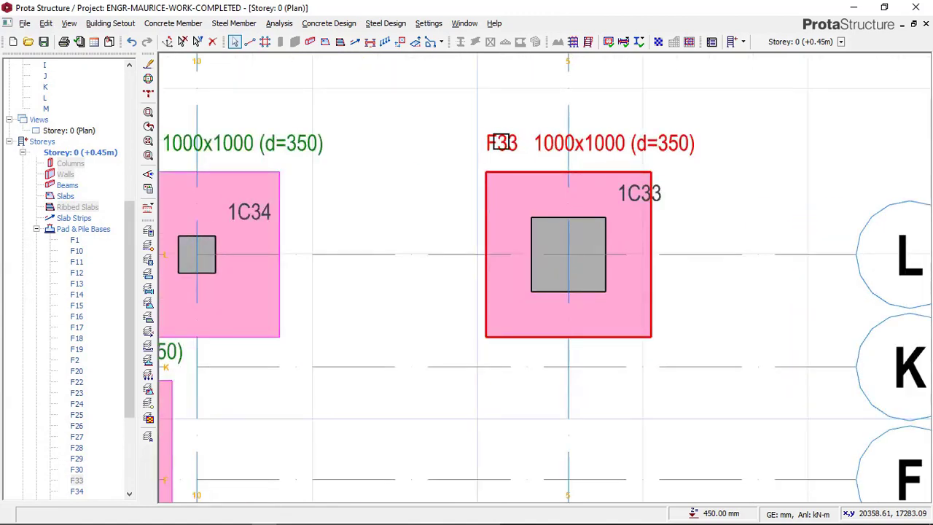
{"action": "scroll", "coordinate": [540, 175], "scroll_direction": "down", "scroll_amount": 1}
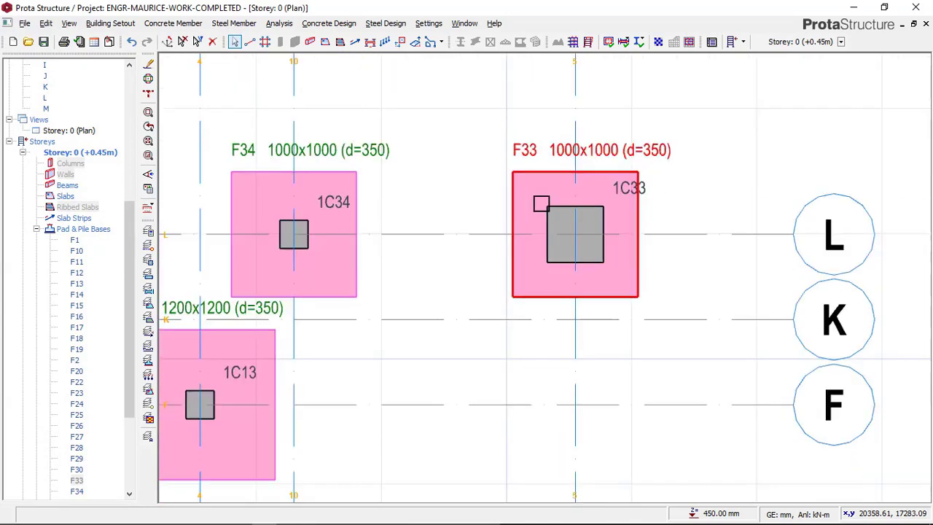
Clear the selection, change the Storey 0 plan to a 3D view, and hide the axes.
{"action": "scroll", "coordinate": [541, 204], "scroll_direction": "down", "scroll_amount": 5}
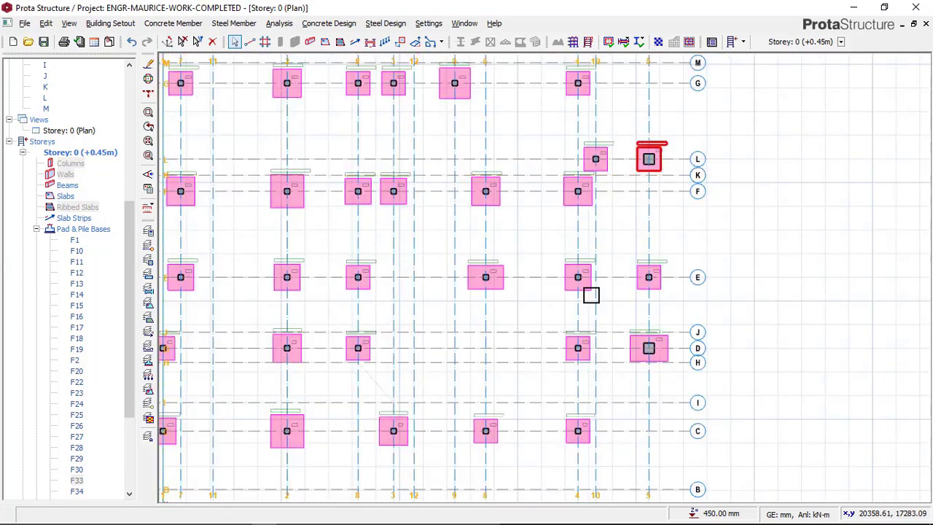
{"action": "scroll", "coordinate": [591, 294], "scroll_direction": "down", "scroll_amount": 4}
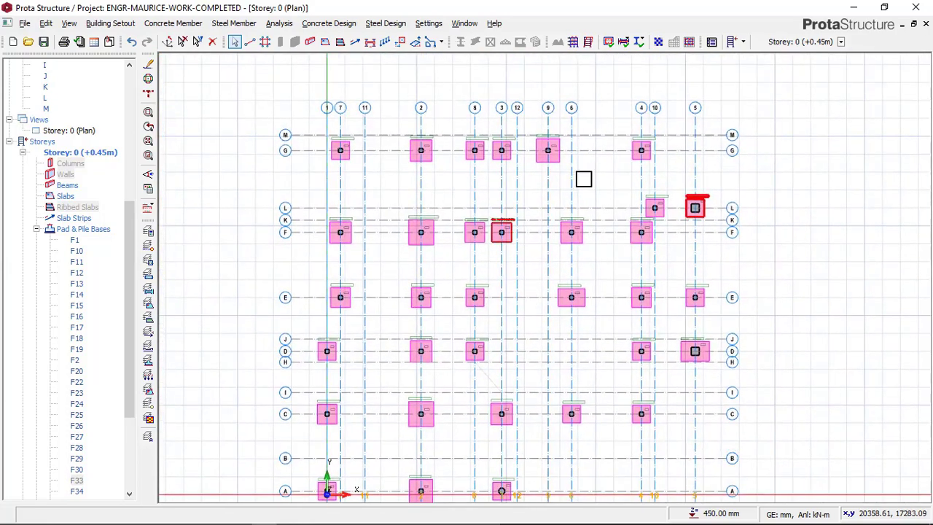
{"action": "left_click", "coordinate": [592, 176]}
{"action": "left_click", "coordinate": [82, 131]}
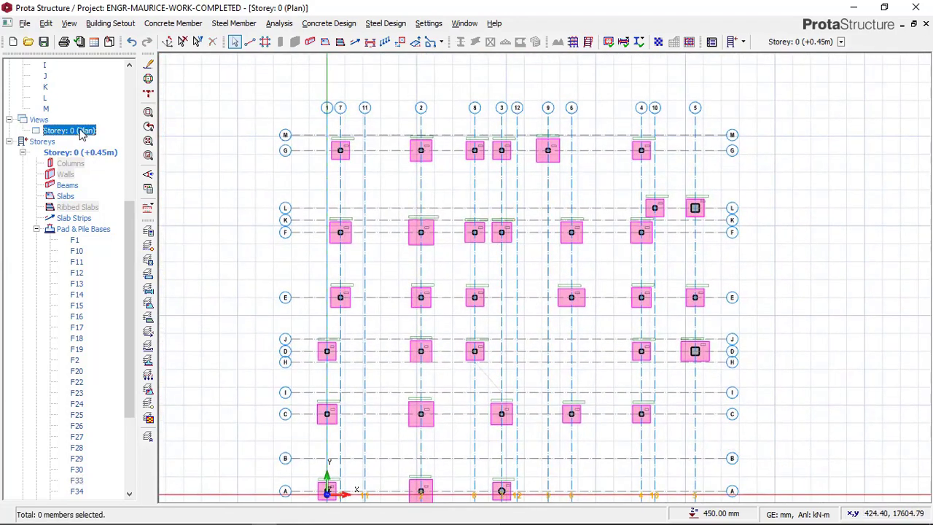
{"action": "right_click", "coordinate": [84, 130]}
{"action": "left_click", "coordinate": [113, 151]}
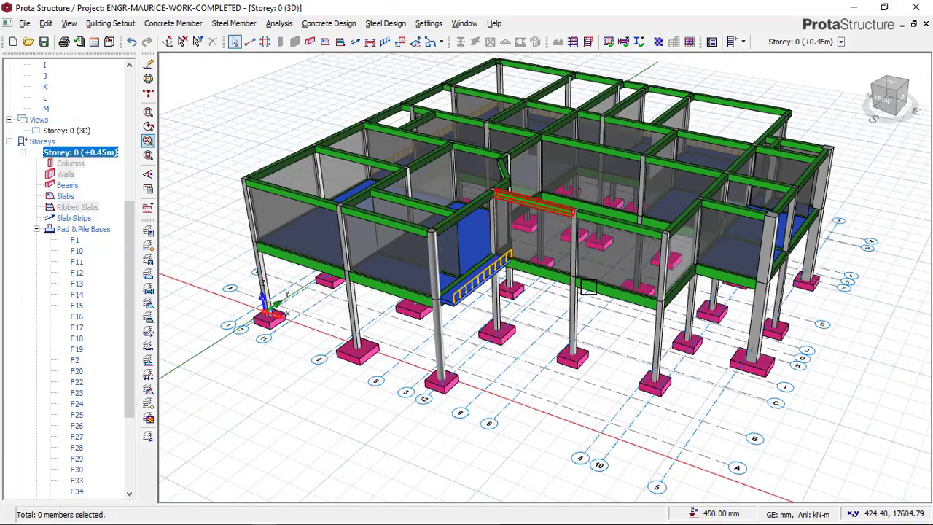
{"action": "scroll", "coordinate": [602, 329], "scroll_direction": "up", "scroll_amount": 2}
{"action": "scroll", "coordinate": [503, 309], "scroll_direction": "down", "scroll_amount": 2}
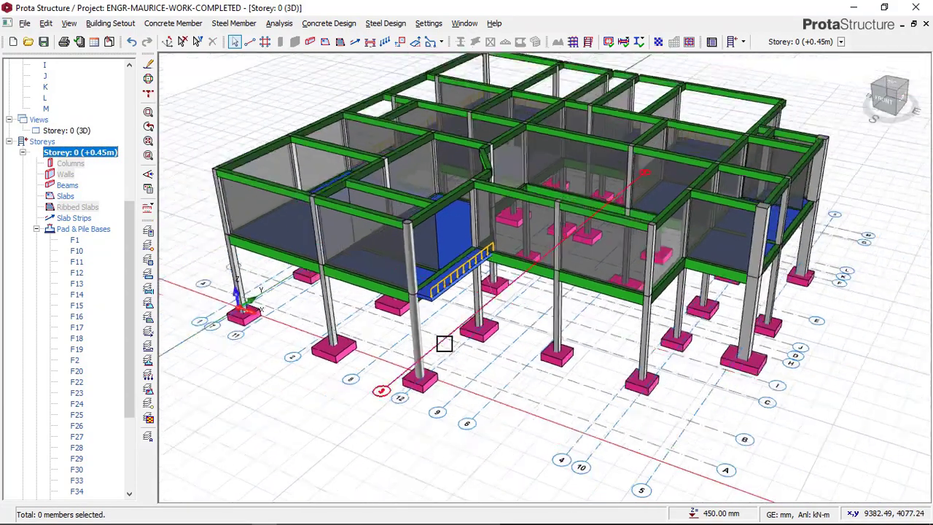
{"action": "mouse_move", "coordinate": [444, 343]}
{"action": "middle_mouse_down"}
{"action": "mouse_move", "coordinate": [574, 309]}
{"action": "mouse_move", "coordinate": [219, 277]}
{"action": "middle_mouse_up"}
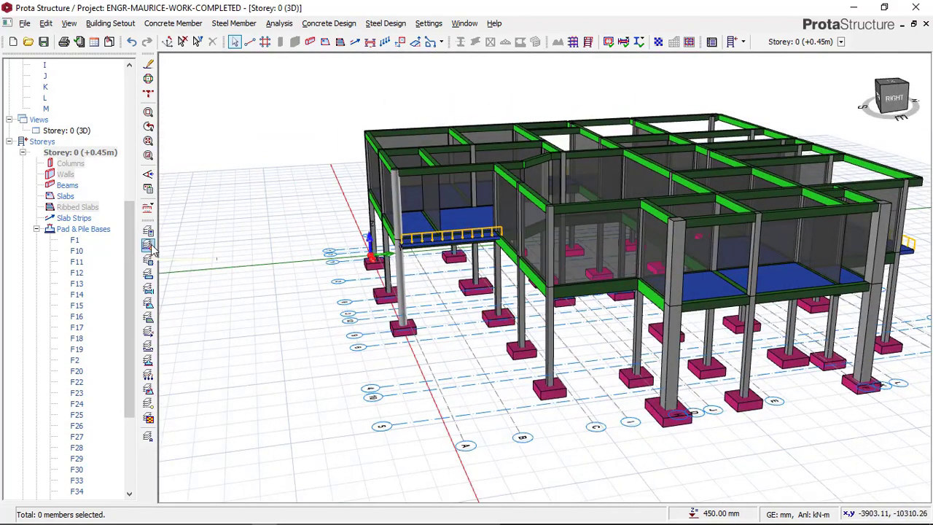
{"action": "scroll", "coordinate": [423, 265], "scroll_direction": "down", "scroll_amount": 3}
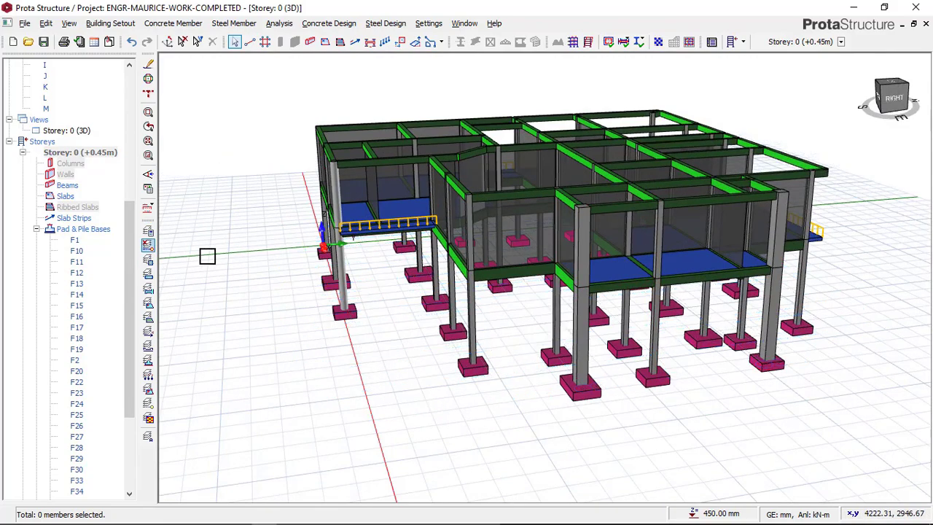
Examine the pad footings and columns beneath the 3D frame from the front, back and right sides.
{"action": "middle_click_drag", "start_coordinate": [404, 385], "coordinate": [500, 375]}
{"action": "scroll", "coordinate": [524, 333], "scroll_direction": "up", "scroll_amount": 3}
{"action": "scroll", "coordinate": [525, 332], "scroll_direction": "up", "scroll_amount": 5}
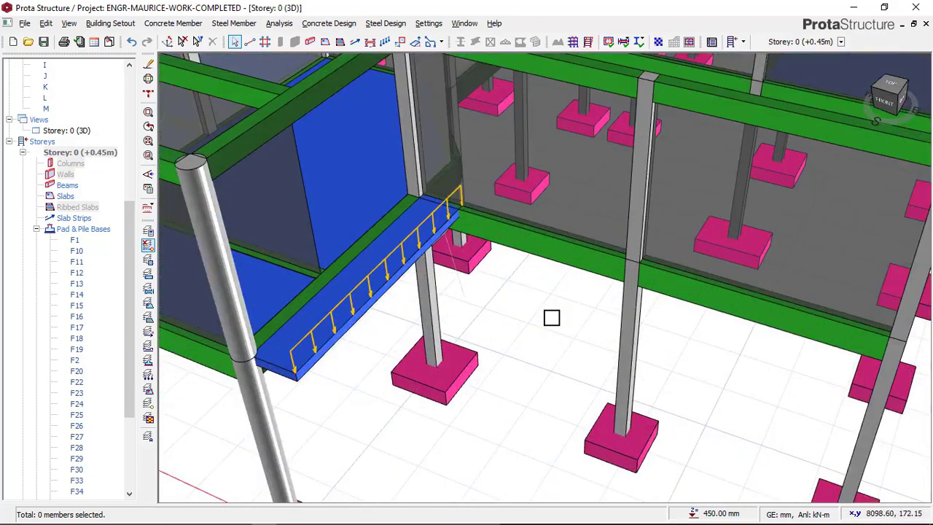
{"action": "middle_click_drag", "start_coordinate": [552, 317], "coordinate": [586, 255]}
{"action": "scroll", "coordinate": [533, 283], "scroll_direction": "down", "scroll_amount": 3}
{"action": "scroll", "coordinate": [474, 254], "scroll_direction": "up", "scroll_amount": 3}
{"action": "scroll", "coordinate": [400, 220], "scroll_direction": "down", "scroll_amount": 1}
{"action": "scroll", "coordinate": [405, 217], "scroll_direction": "down", "scroll_amount": 6}
{"action": "scroll", "coordinate": [443, 191], "scroll_direction": "up", "scroll_amount": 8}
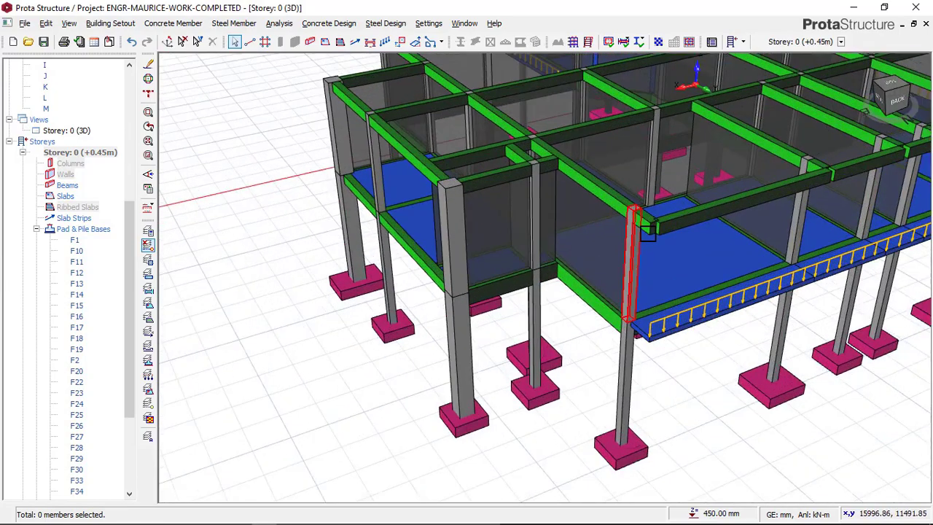
{"action": "scroll", "coordinate": [443, 191], "scroll_direction": "down", "scroll_amount": 4}
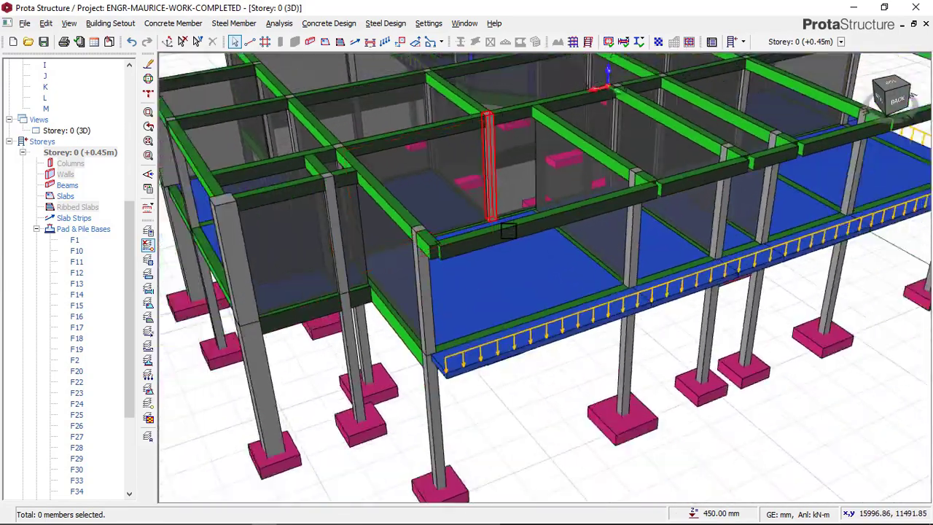
{"action": "middle_click_drag", "start_coordinate": [438, 260], "coordinate": [385, 261]}
{"action": "scroll", "coordinate": [408, 263], "scroll_direction": "up", "scroll_amount": 3}
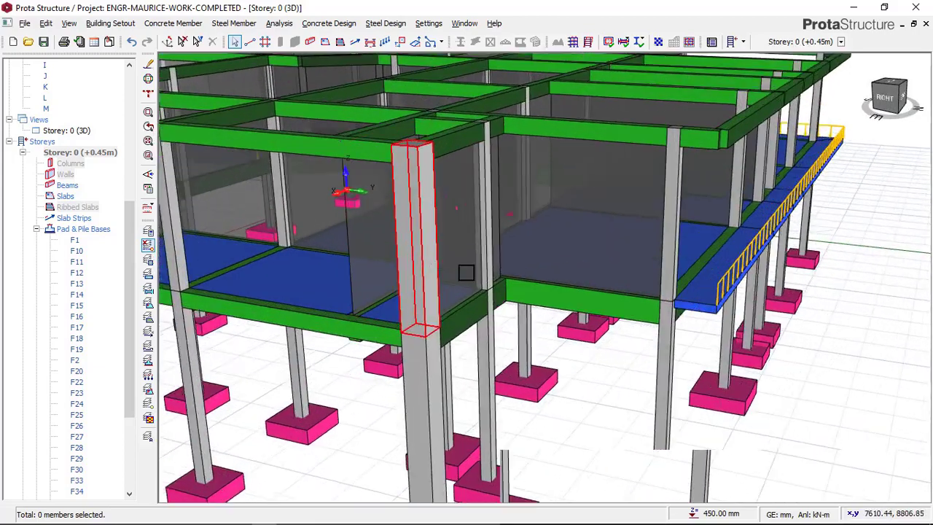
{"action": "middle_click_drag", "start_coordinate": [415, 229], "coordinate": [361, 231]}
{"action": "scroll", "coordinate": [413, 227], "scroll_direction": "down", "scroll_amount": 1}
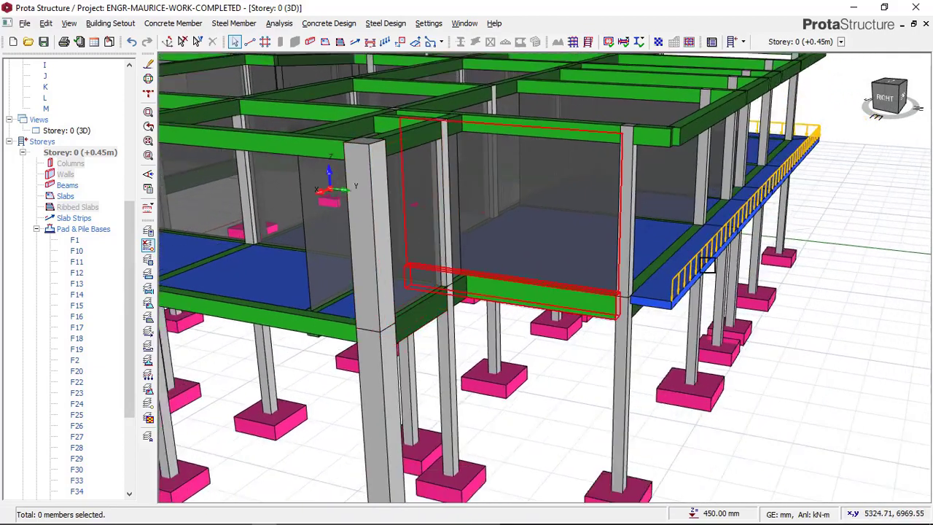
{"action": "scroll", "coordinate": [744, 249], "scroll_direction": "up", "scroll_amount": 5}
{"action": "middle_click_drag", "start_coordinate": [722, 253], "coordinate": [654, 200]}
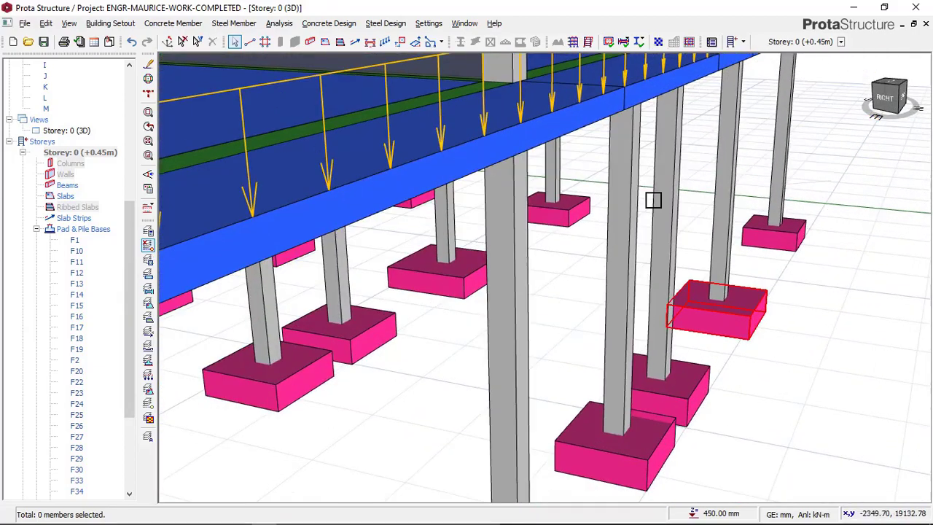
Examine the pad footings under the columns along the right side of the 3D frame, from the cantilever slab to the front corner.
{"action": "scroll", "coordinate": [654, 200], "scroll_direction": "down", "scroll_amount": 2}
{"action": "scroll", "coordinate": [510, 327], "scroll_direction": "up", "scroll_amount": 4}
{"action": "scroll", "coordinate": [511, 288], "scroll_direction": "down", "scroll_amount": 4}
{"action": "scroll", "coordinate": [515, 269], "scroll_direction": "down", "scroll_amount": 4}
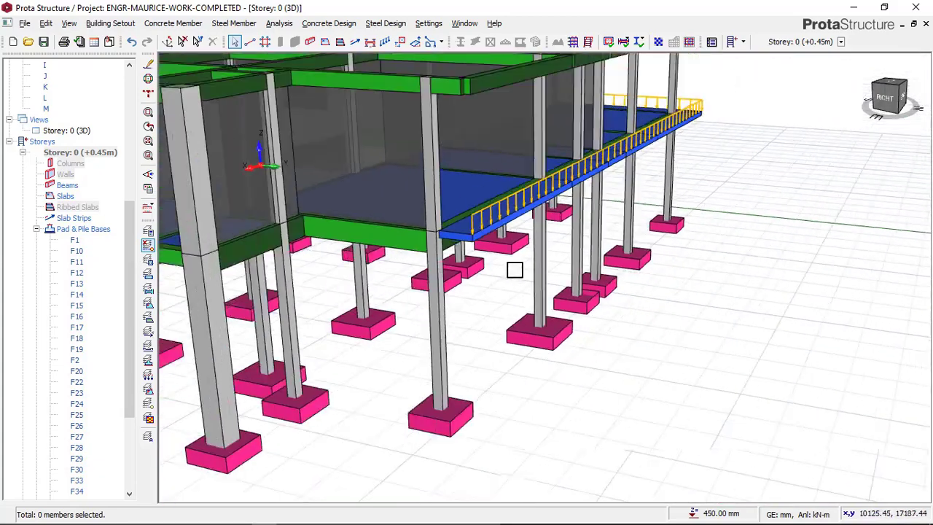
{"action": "middle_click_drag", "start_coordinate": [388, 306], "coordinate": [503, 296]}
{"action": "scroll", "coordinate": [398, 259], "scroll_direction": "up", "scroll_amount": 2}
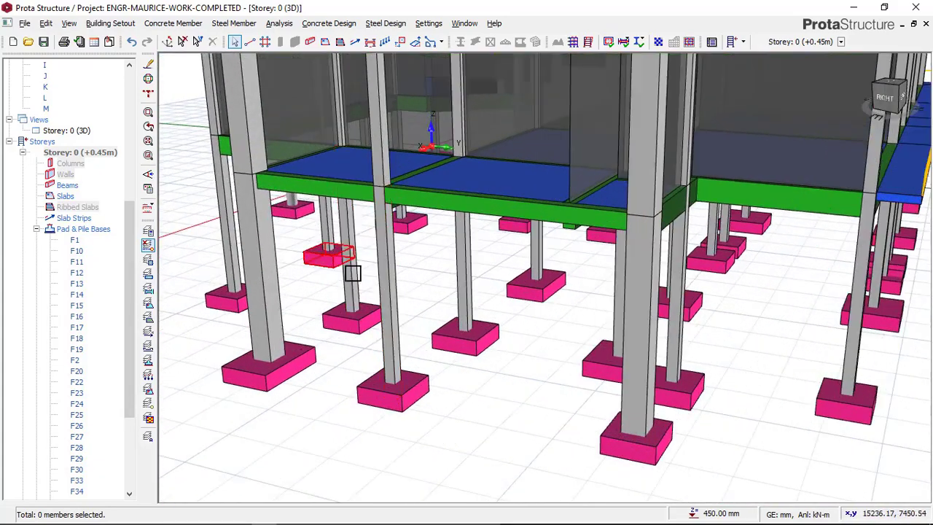
{"action": "middle_click_drag", "start_coordinate": [340, 273], "coordinate": [467, 276]}
{"action": "middle_click_drag", "start_coordinate": [490, 282], "coordinate": [497, 279]}
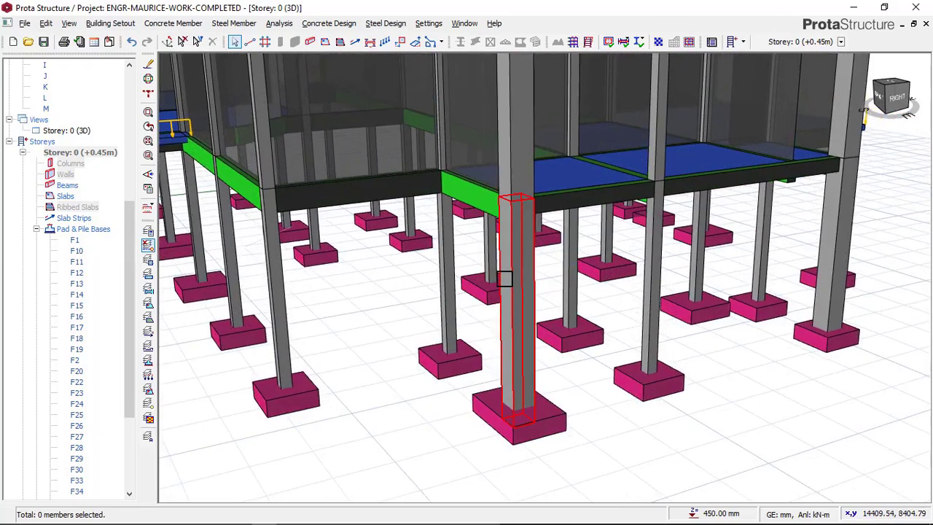
Inspect the footings along the front of the 3D frame, including the one under the round column beside the small cantilever slab.
{"action": "scroll", "coordinate": [504, 277], "scroll_direction": "down", "scroll_amount": 3}
{"action": "middle_click_drag", "start_coordinate": [413, 290], "coordinate": [528, 229]}
{"action": "scroll", "coordinate": [426, 278], "scroll_direction": "down", "scroll_amount": 3}
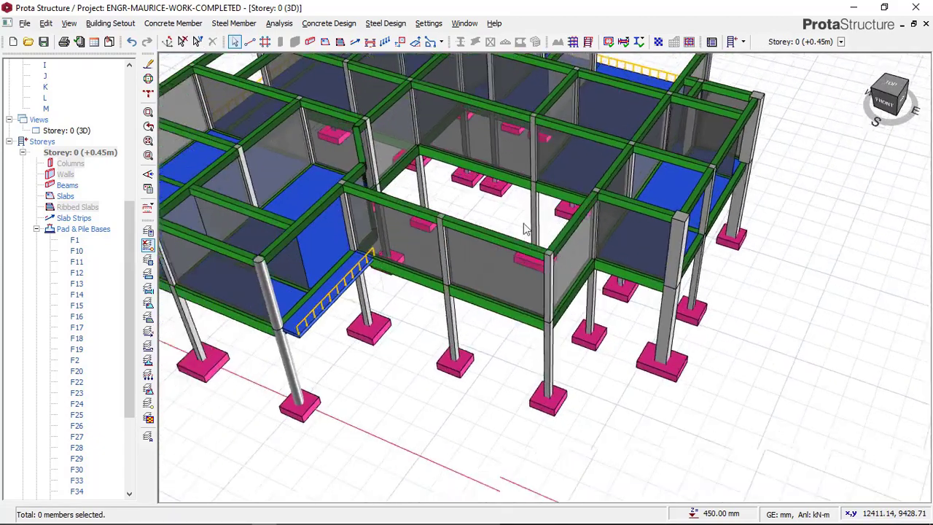
{"action": "middle_click_drag", "start_coordinate": [438, 267], "coordinate": [518, 238]}
{"action": "scroll", "coordinate": [432, 265], "scroll_direction": "up", "scroll_amount": 3}
{"action": "scroll", "coordinate": [424, 299], "scroll_direction": "up", "scroll_amount": 3}
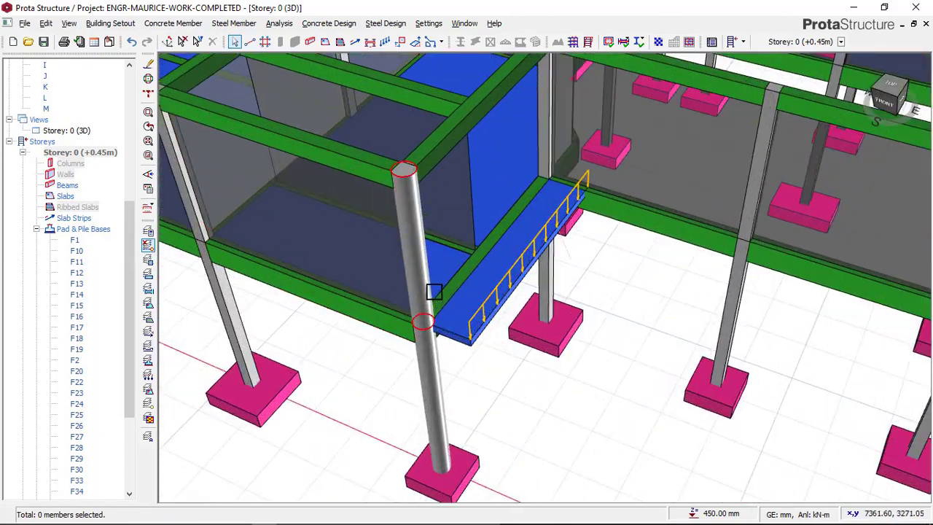
{"action": "middle_click_drag", "start_coordinate": [451, 319], "coordinate": [515, 243]}
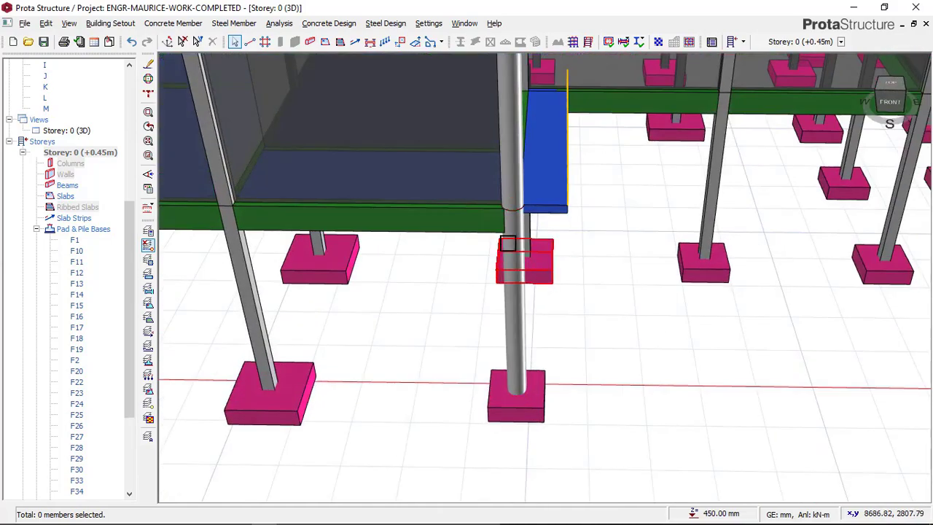
{"action": "scroll", "coordinate": [517, 241], "scroll_direction": "down", "scroll_amount": 1}
{"action": "middle_click_drag", "start_coordinate": [597, 245], "coordinate": [448, 248]}
{"action": "scroll", "coordinate": [527, 229], "scroll_direction": "down", "scroll_amount": 3}
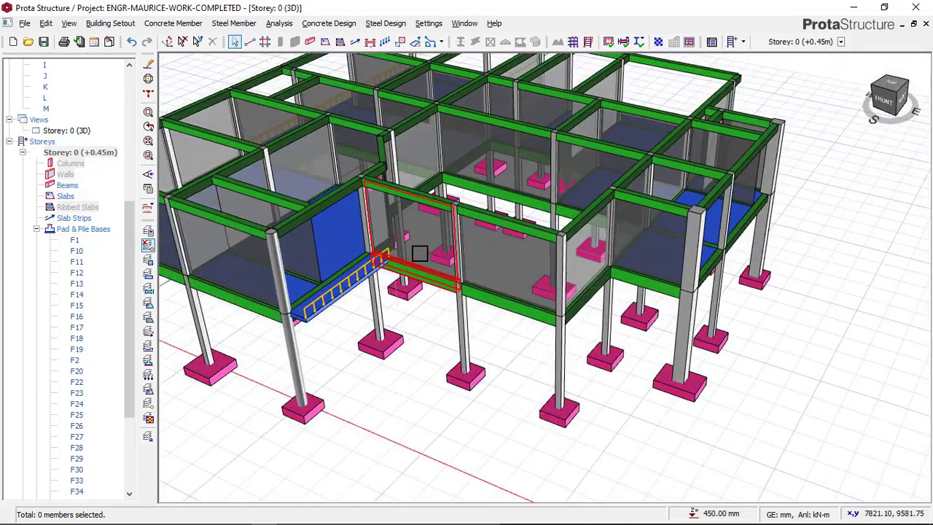